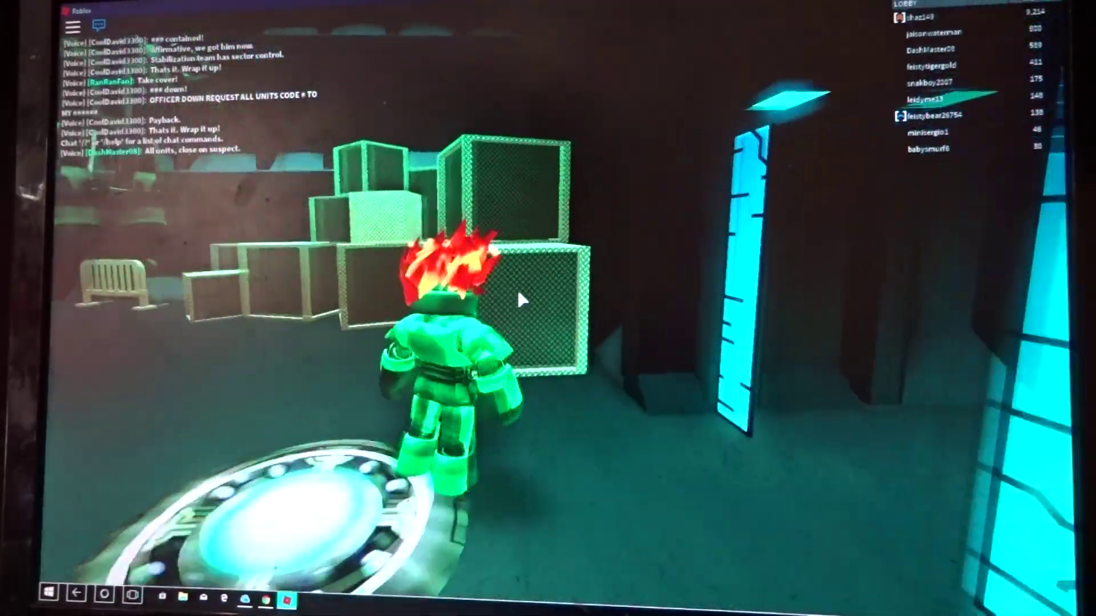
# Step: Walk from the spawn pad down the lobby corridor toward The Hangar
pyautogui.press('w')
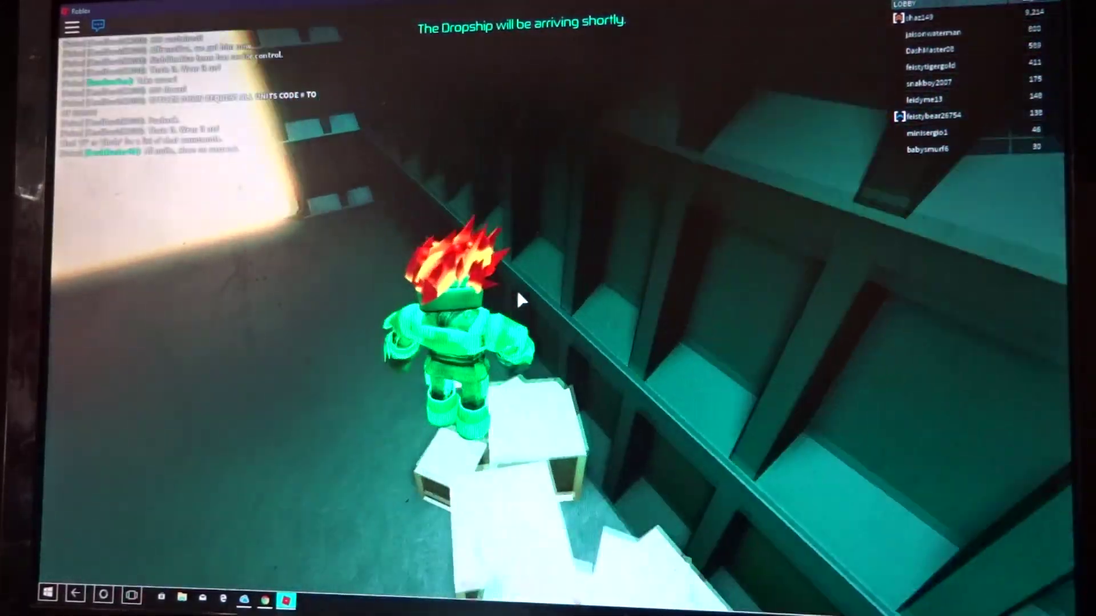
pyautogui.press('w')
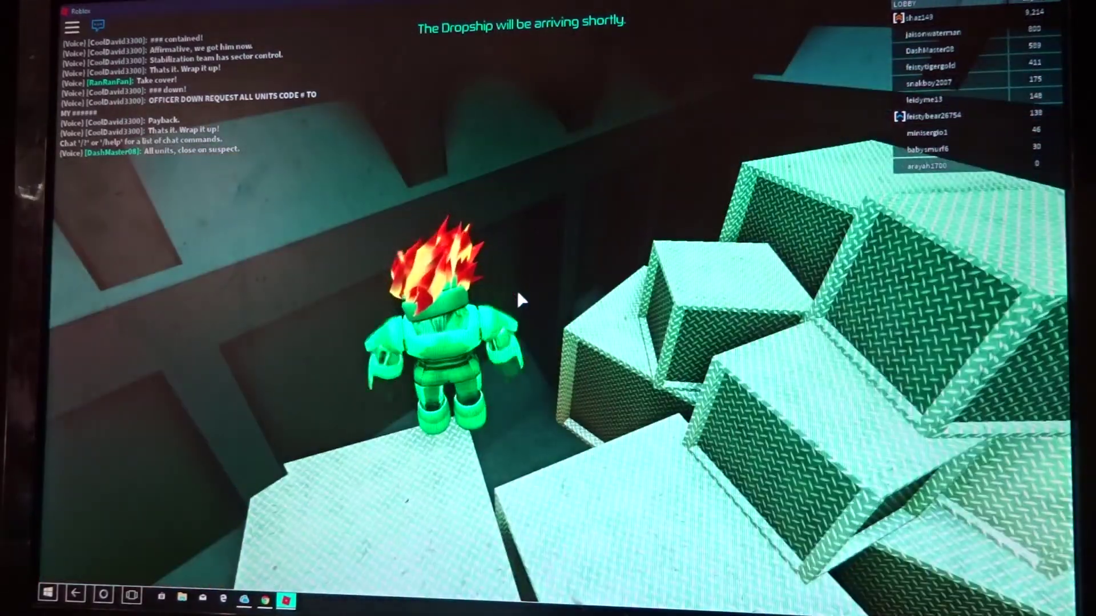
pyautogui.press('w')
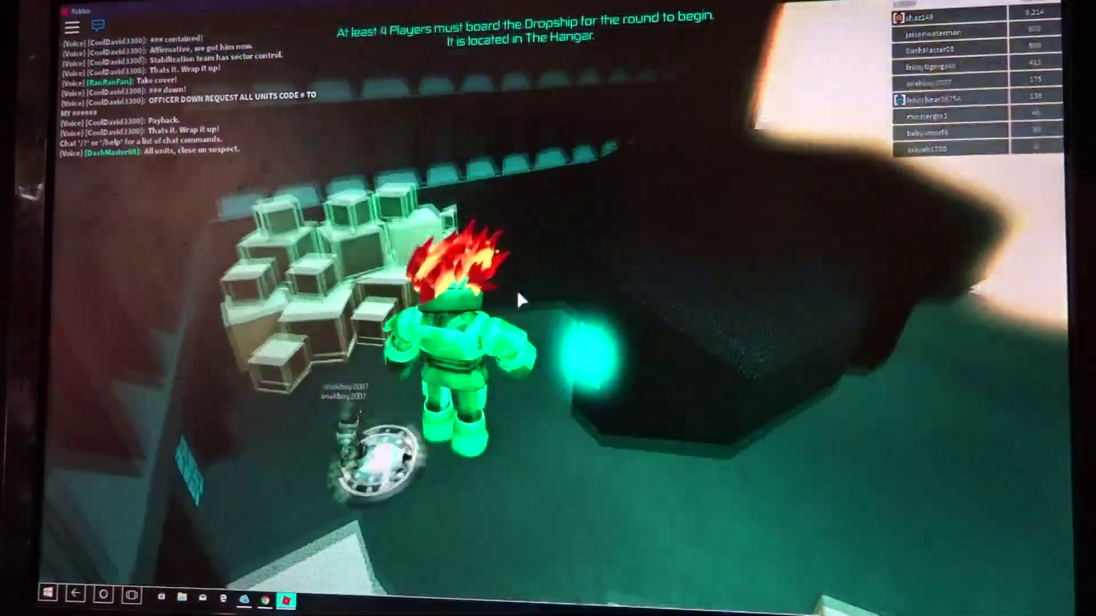
pyautogui.press('w')
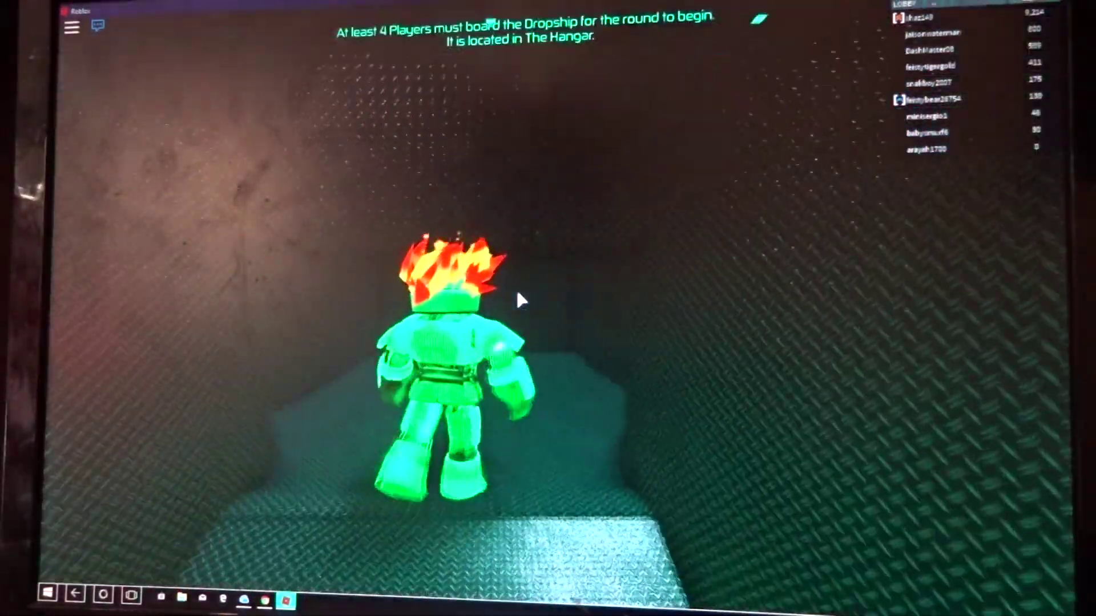
pyautogui.press('a')
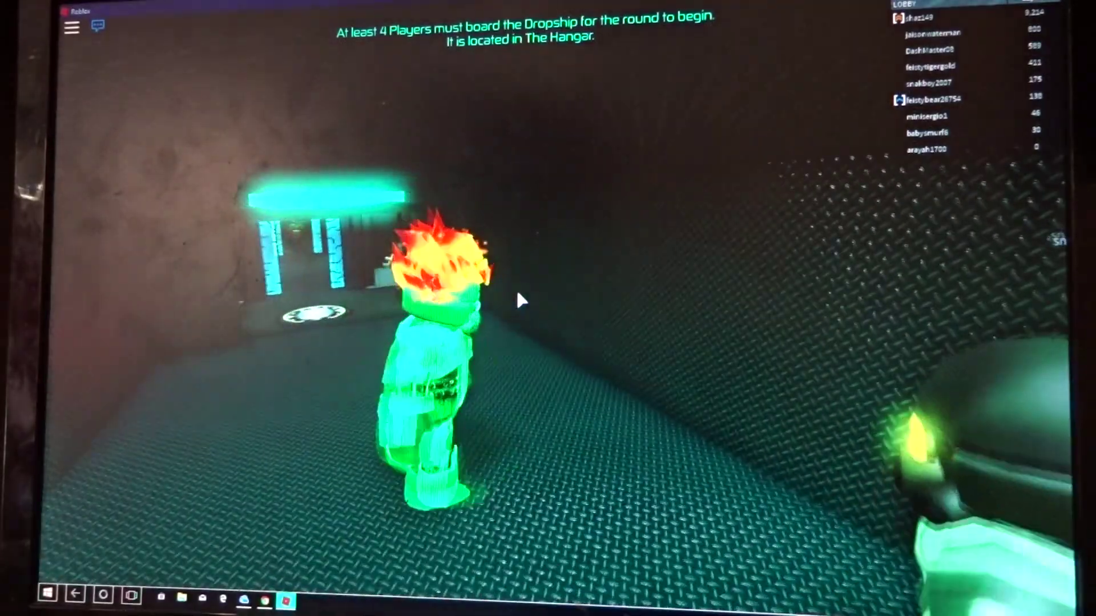
# Step: Approach the hangar door, turn around, and bring up the server's player list
pyautogui.press('w')
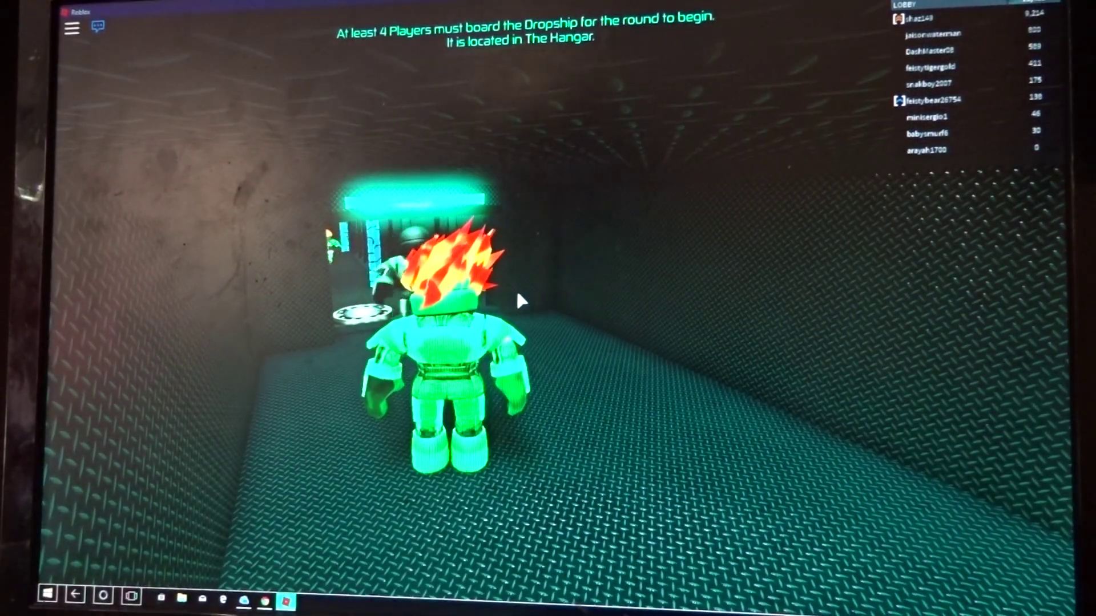
pyautogui.press('a')
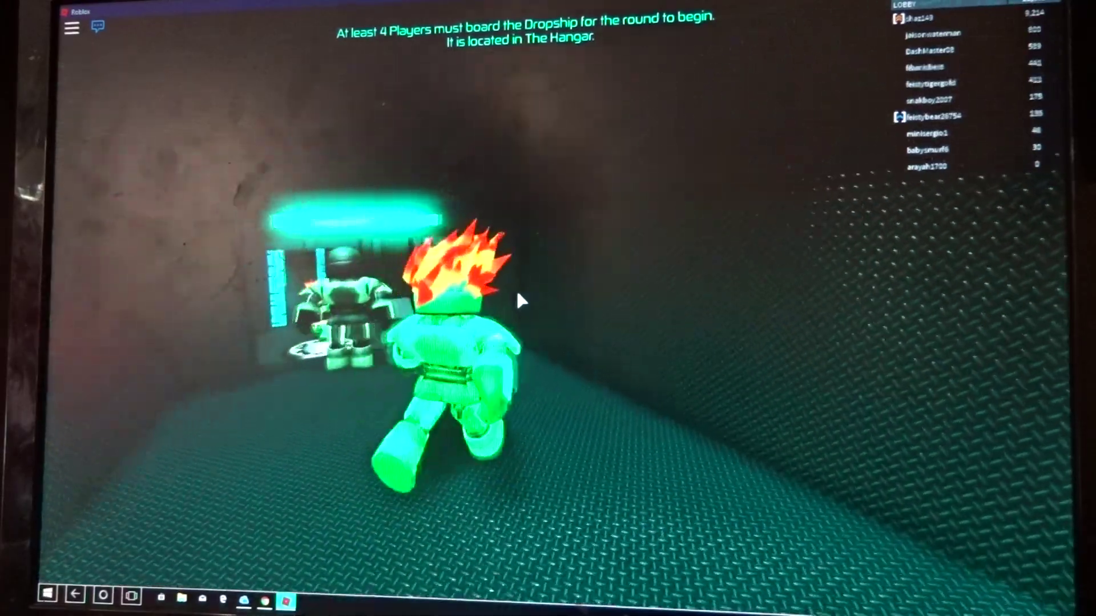
pyautogui.press('w')
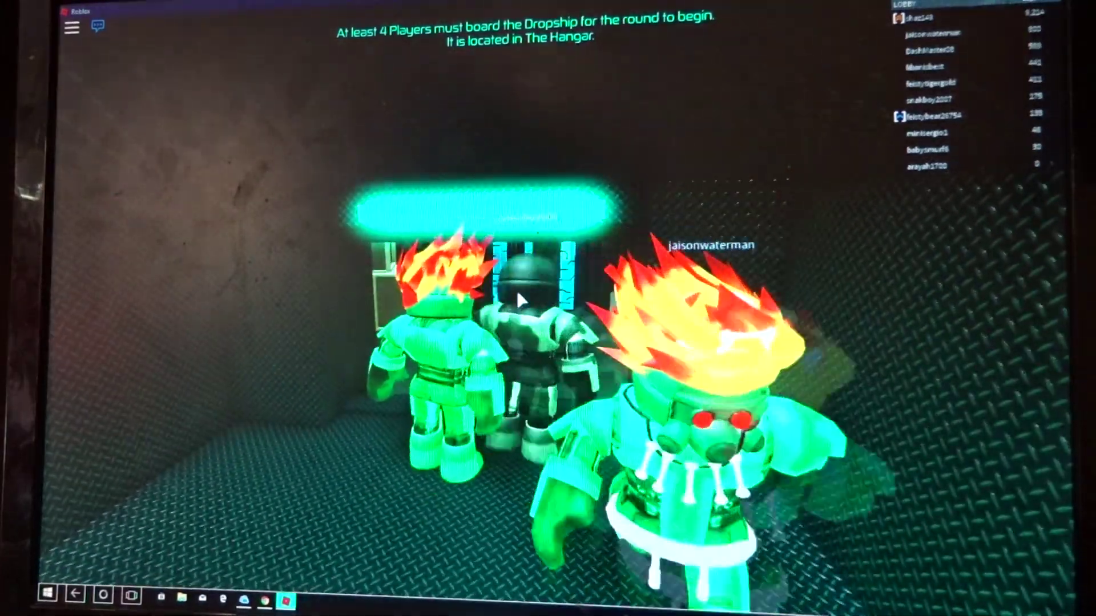
pyautogui.press('s')
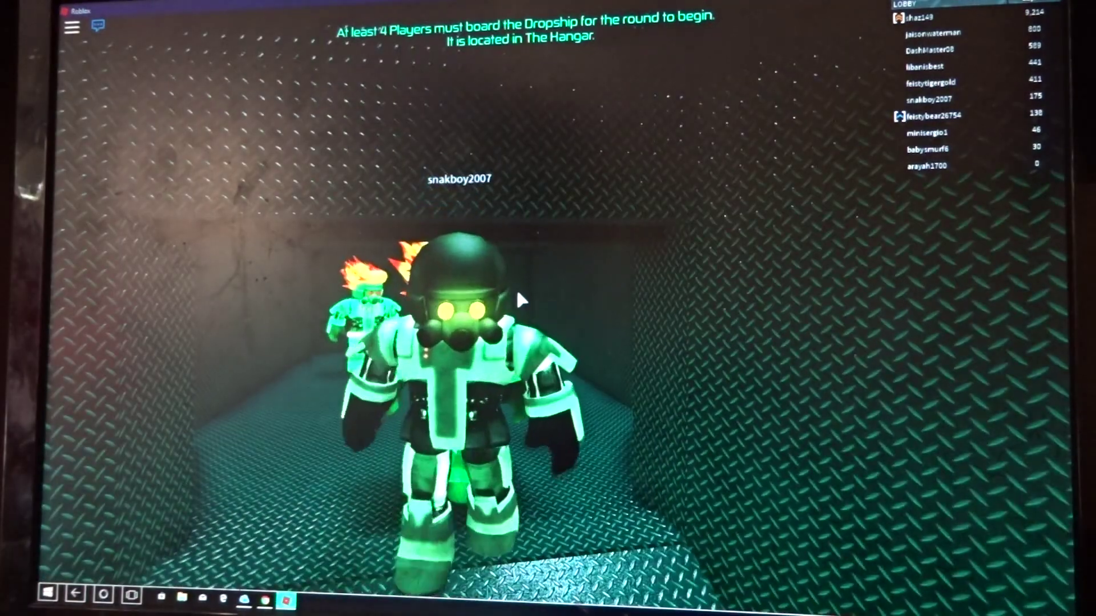
pyautogui.press('Escape')
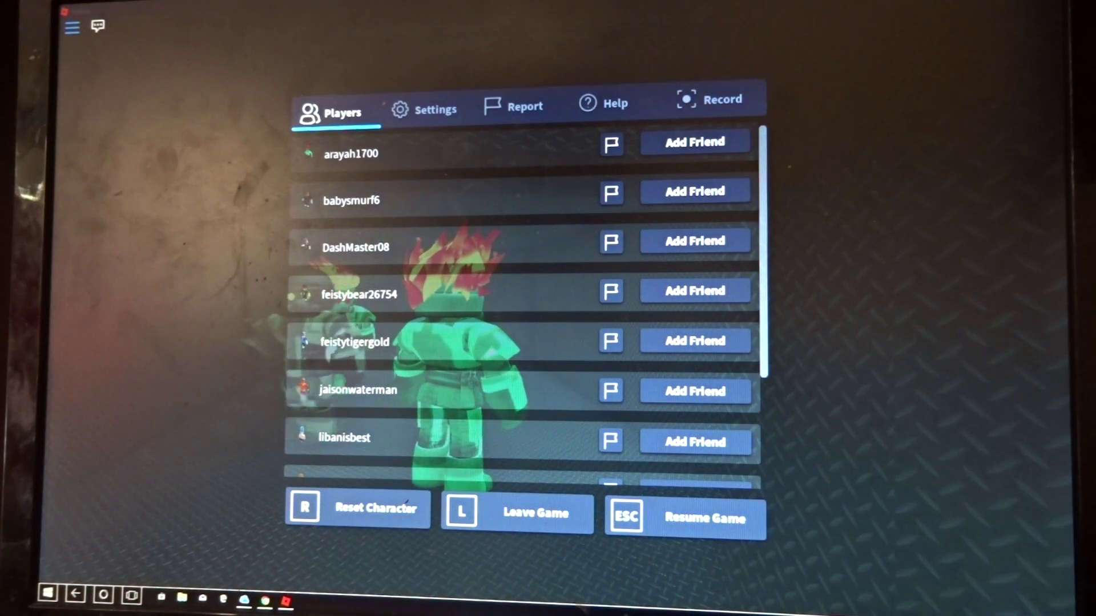
# Step: Resume the game, then reopen and close the game menu
pyautogui.click(746, 531)
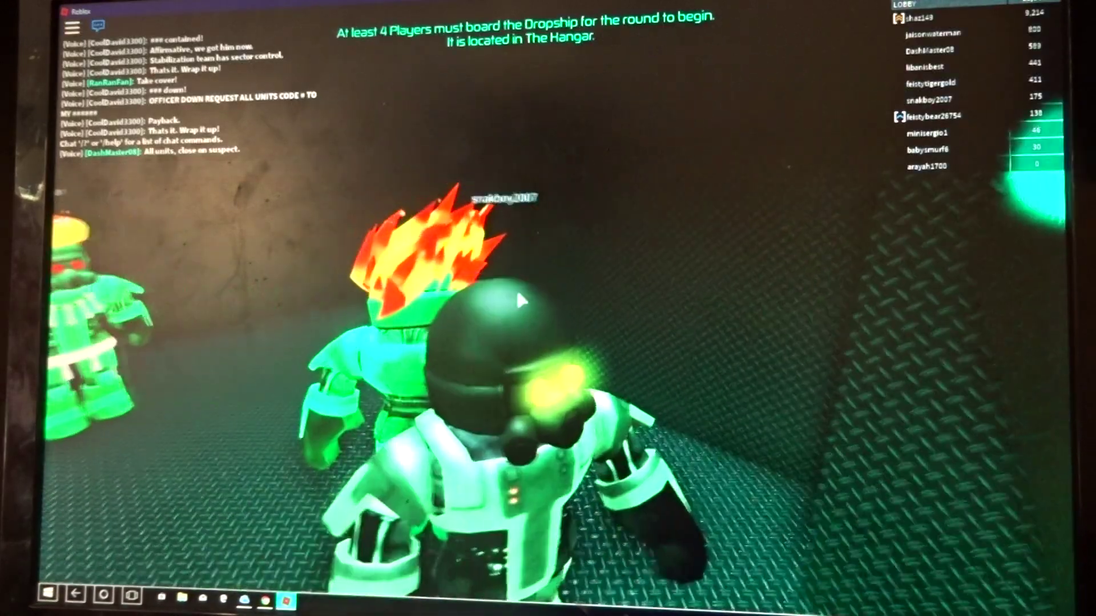
pyautogui.press('Escape')
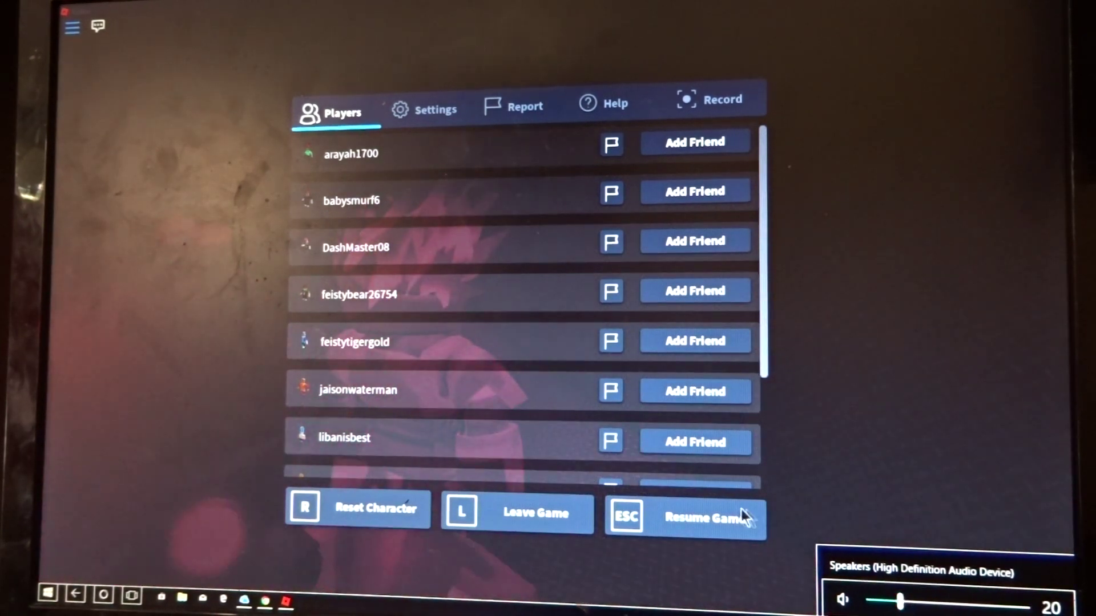
pyautogui.click(728, 514)
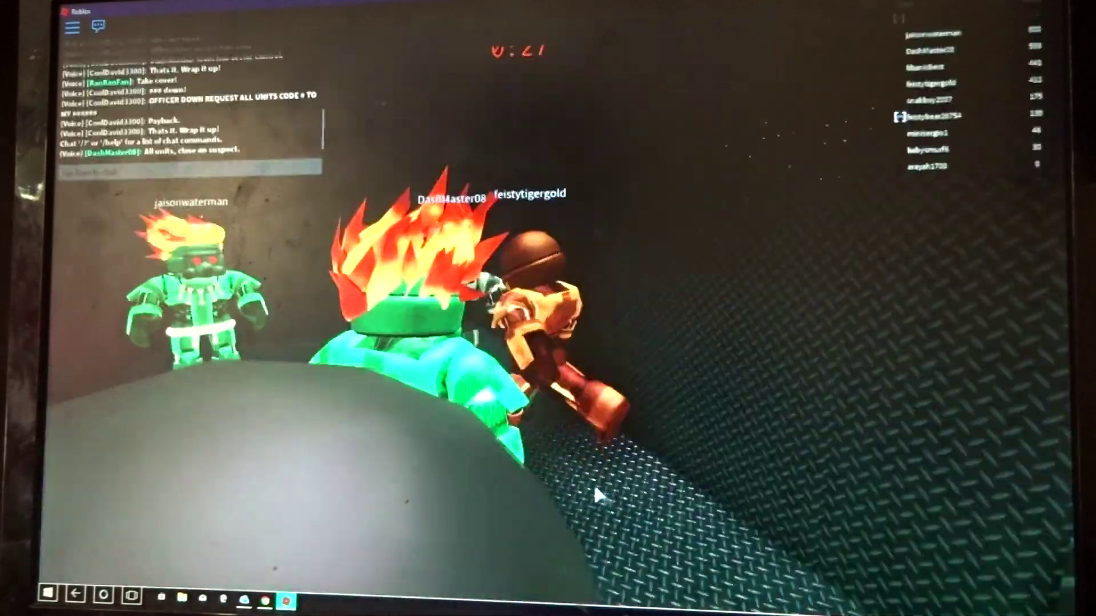
# Step: Run into the hangar among the other players, using the voice command list
pyautogui.press('w')
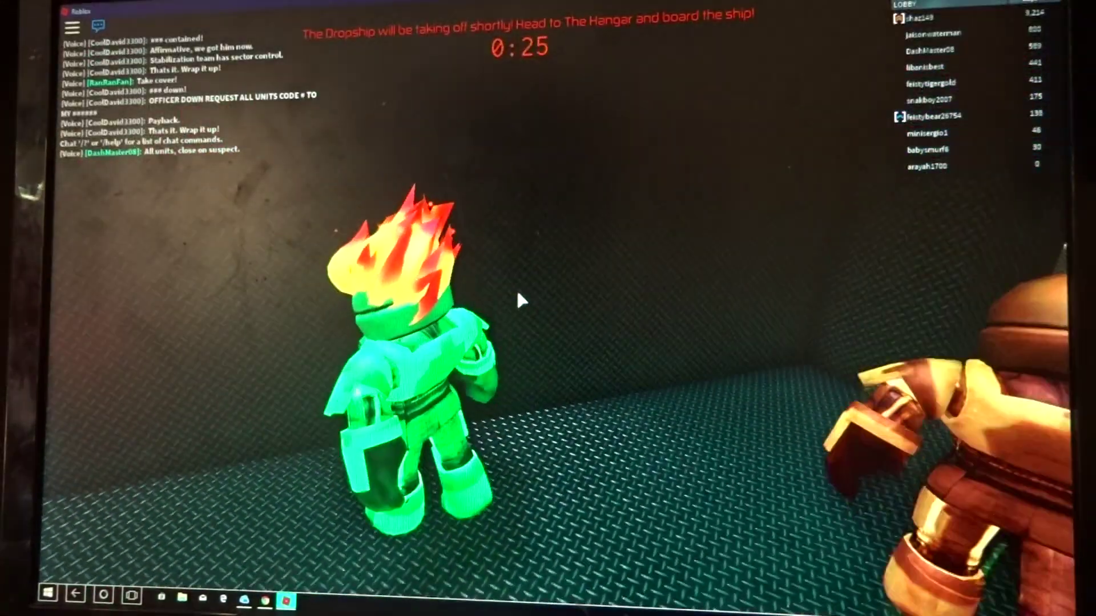
pyautogui.press('v')
pyautogui.press('w')
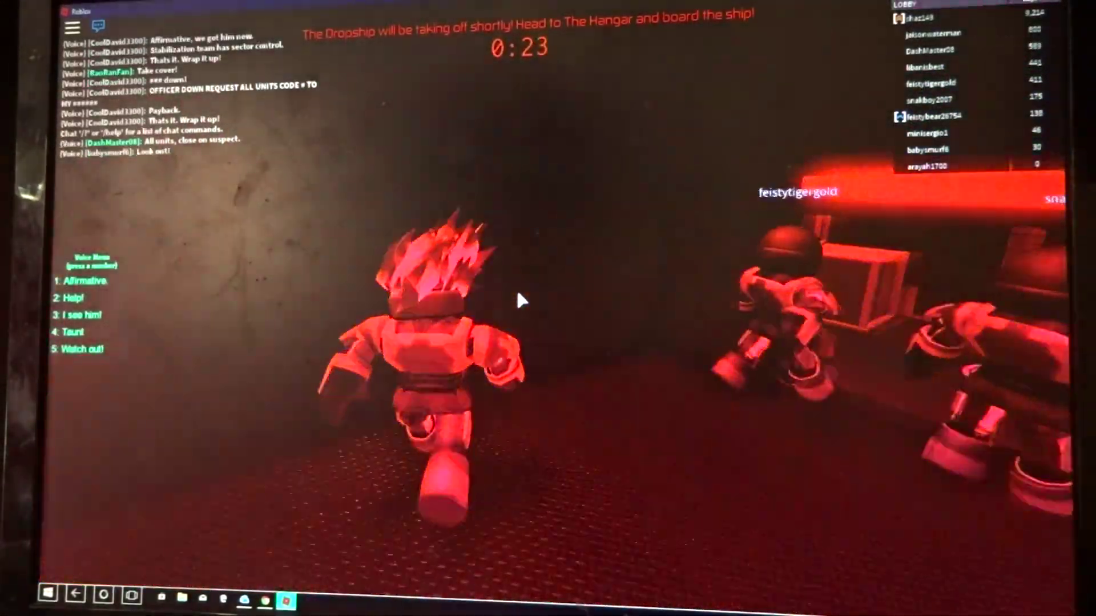
pyautogui.press('w')
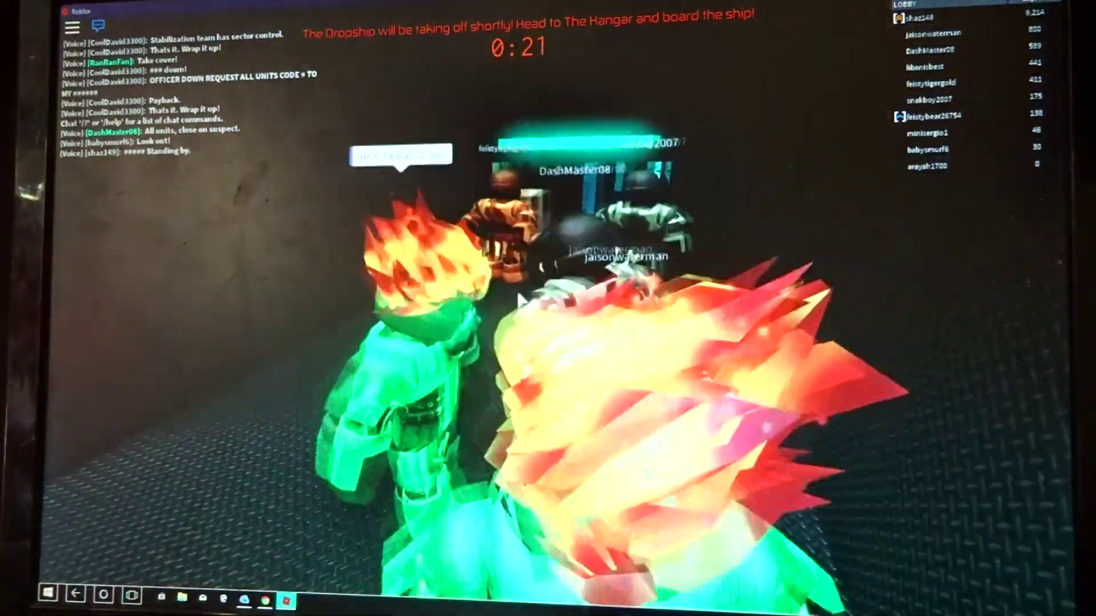
pyautogui.press('s')
pyautogui.press('v')
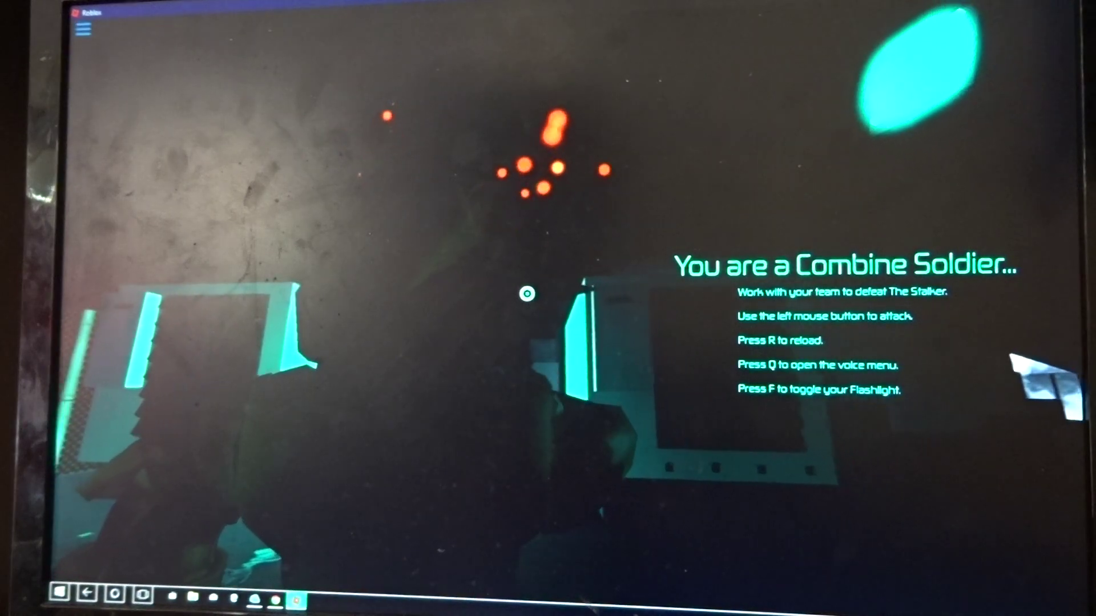
# Step: Open and close the game menu, then turn toward another player before GO
pyautogui.press('Escape')
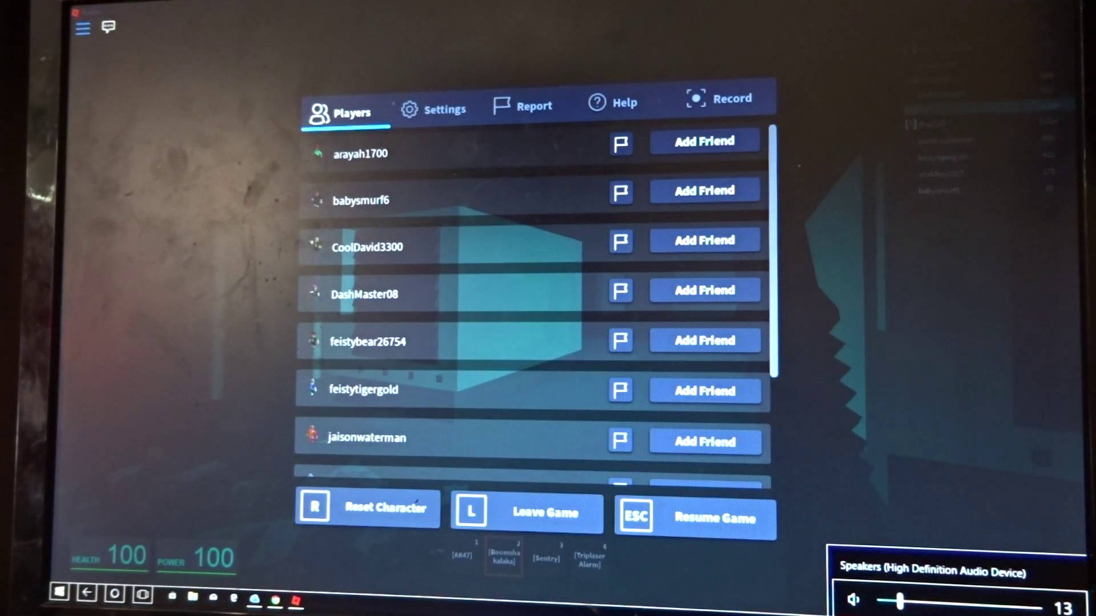
pyautogui.press('Escape')
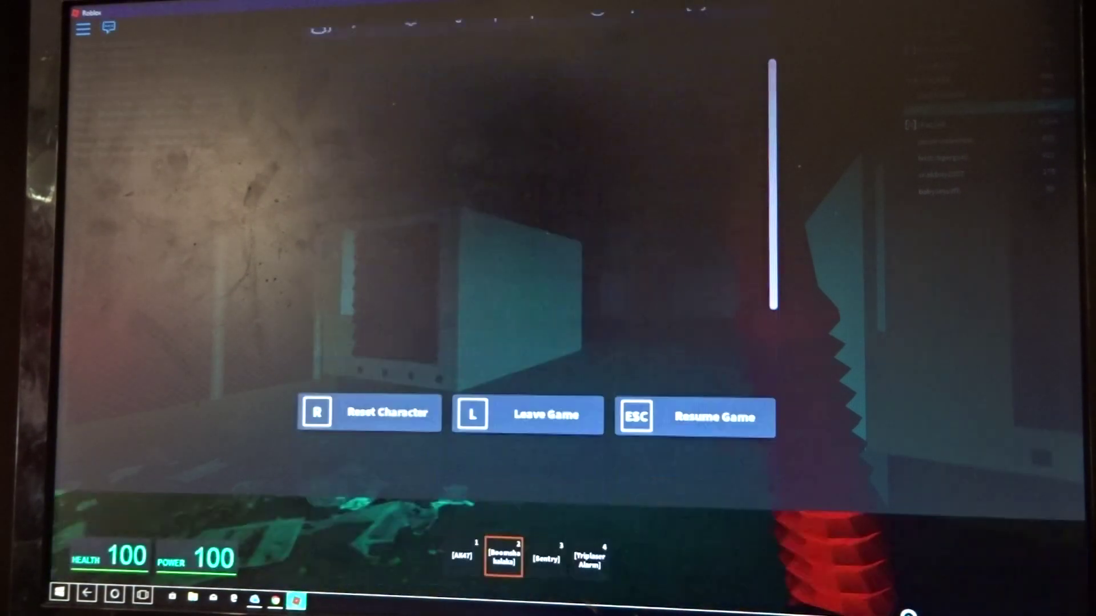
pyautogui.press('Escape')
pyautogui.press('Escape')
pyautogui.moveTo(527, 294); pyautogui.dragTo(527, 294)
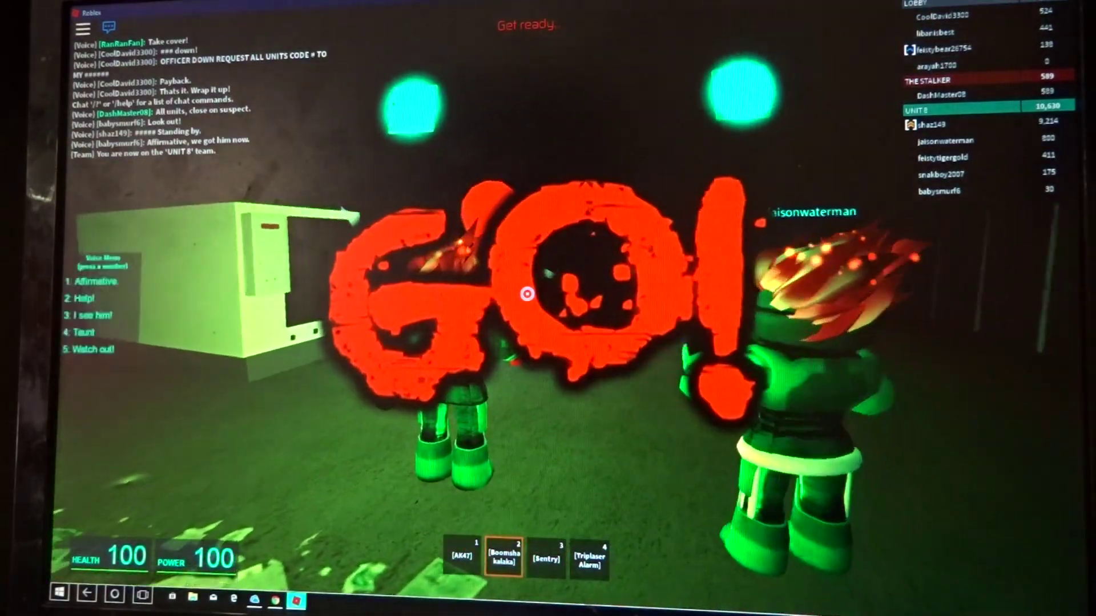
# Step: Explore the green rooms with item 2, then fire the AK47 at enemies
pyautogui.moveTo(526, 294); pyautogui.dragTo(526, 294)
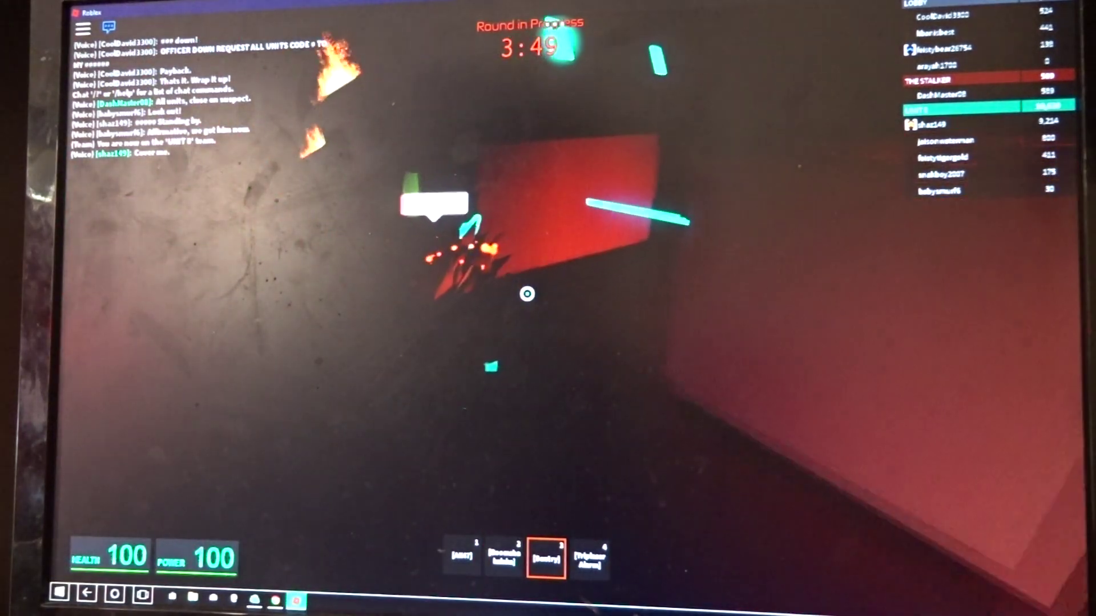
pyautogui.press('2')
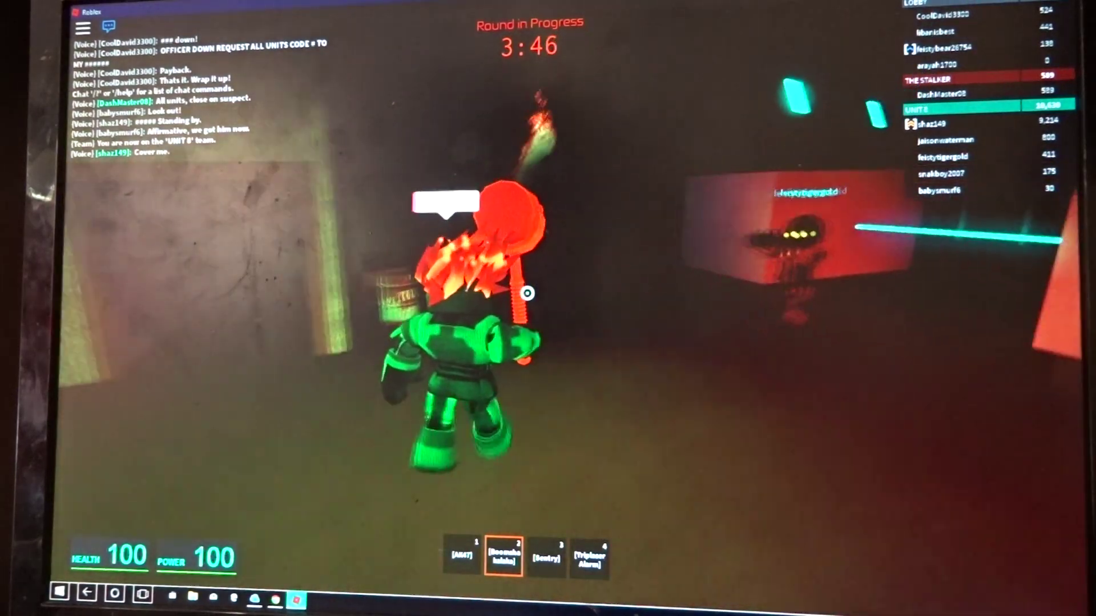
pyautogui.moveTo(526, 294); pyautogui.dragTo(526, 294)
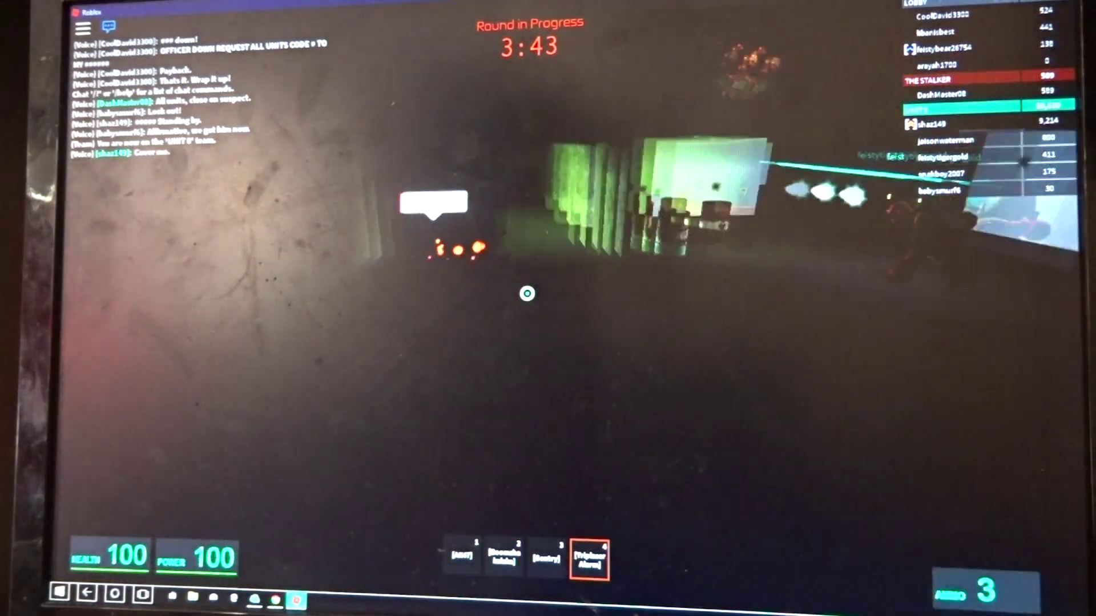
pyautogui.moveTo(526, 293); pyautogui.dragTo(526, 293)
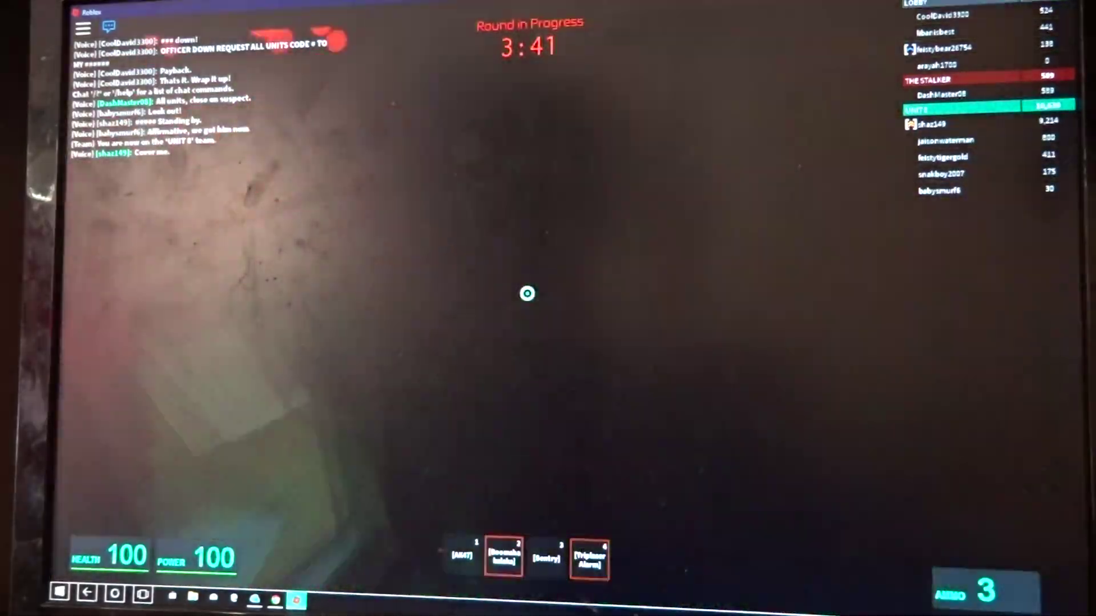
pyautogui.press('1')
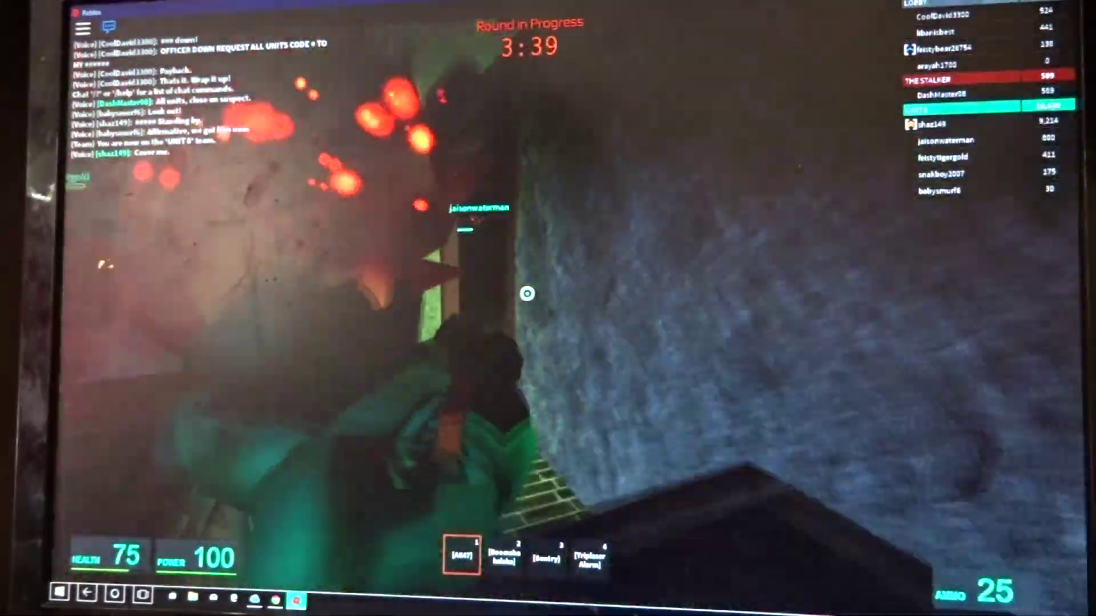
pyautogui.moveTo(527, 294); pyautogui.dragTo(526, 294)
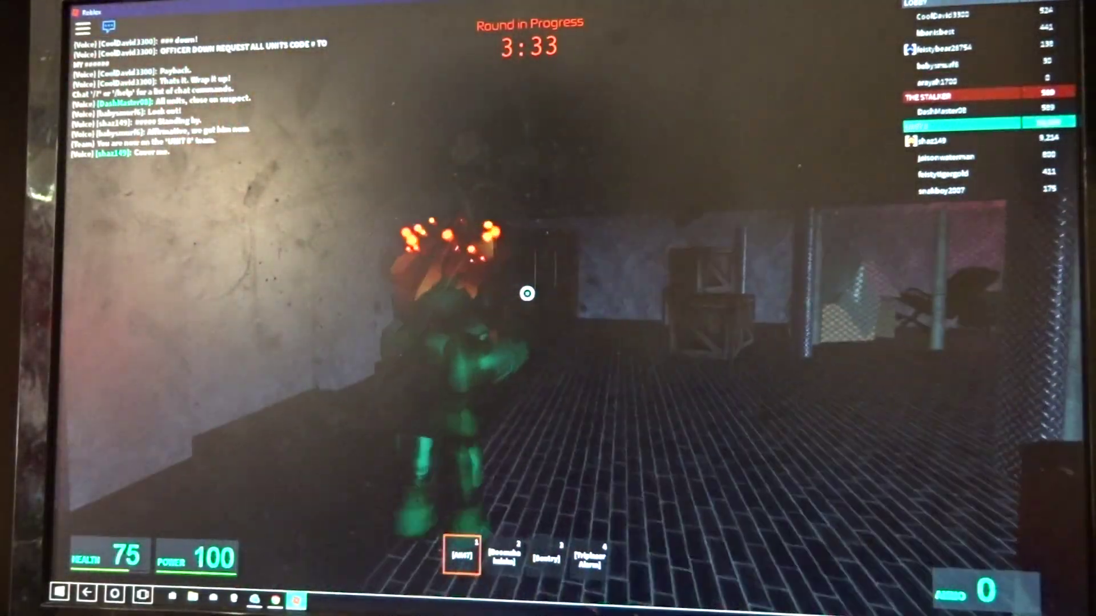
# Step: Advance through the doorway into the corridor, firing the AK47 at targets ahead
pyautogui.press('w')
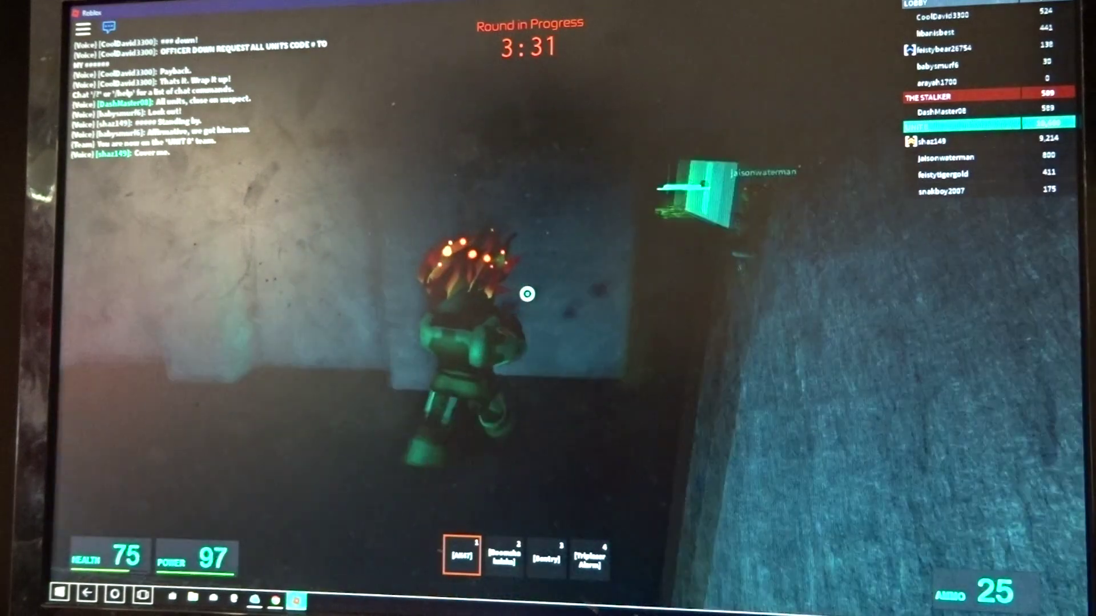
pyautogui.press('w')
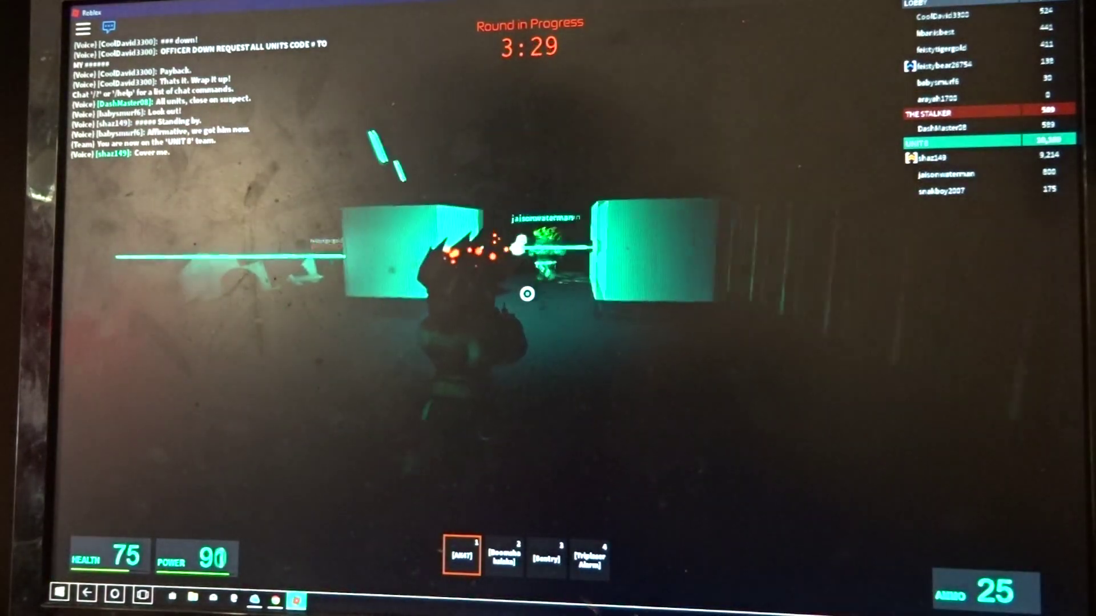
pyautogui.press('w')
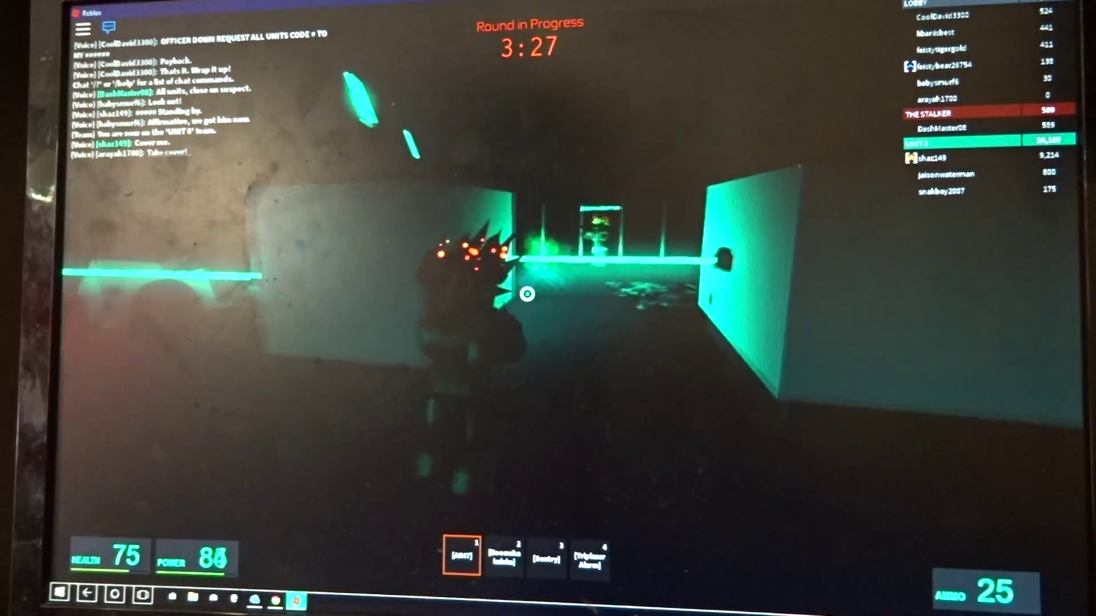
pyautogui.click(527, 294)
pyautogui.press('w')
pyautogui.moveTo(526, 293); pyautogui.dragTo(526, 294)
# Step: Equip item 2 and use it against the Stalker until the character dies
pyautogui.press('w')
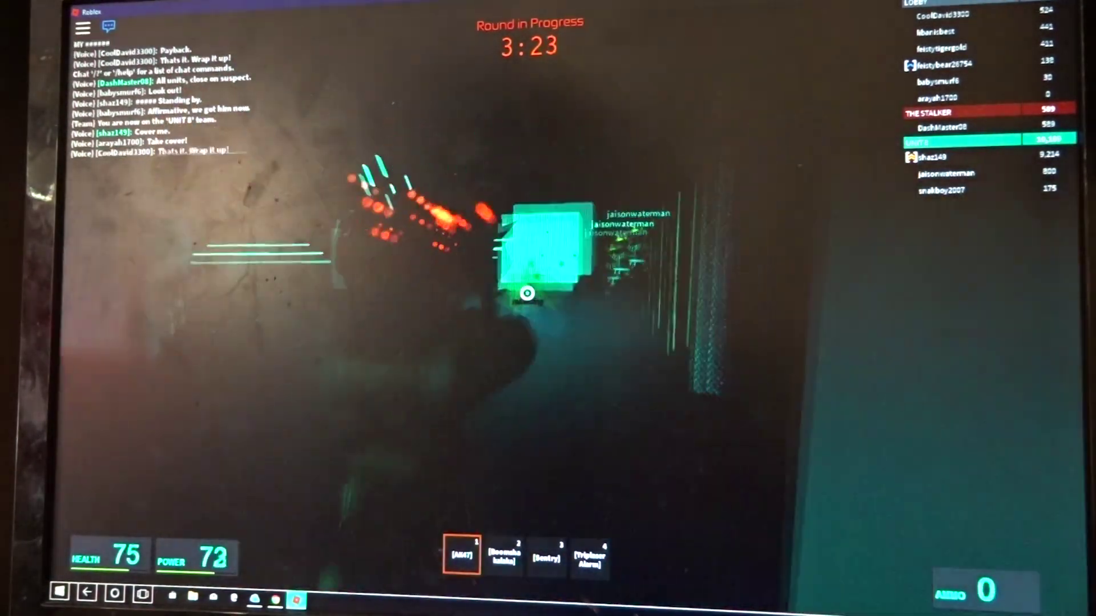
pyautogui.press('w')
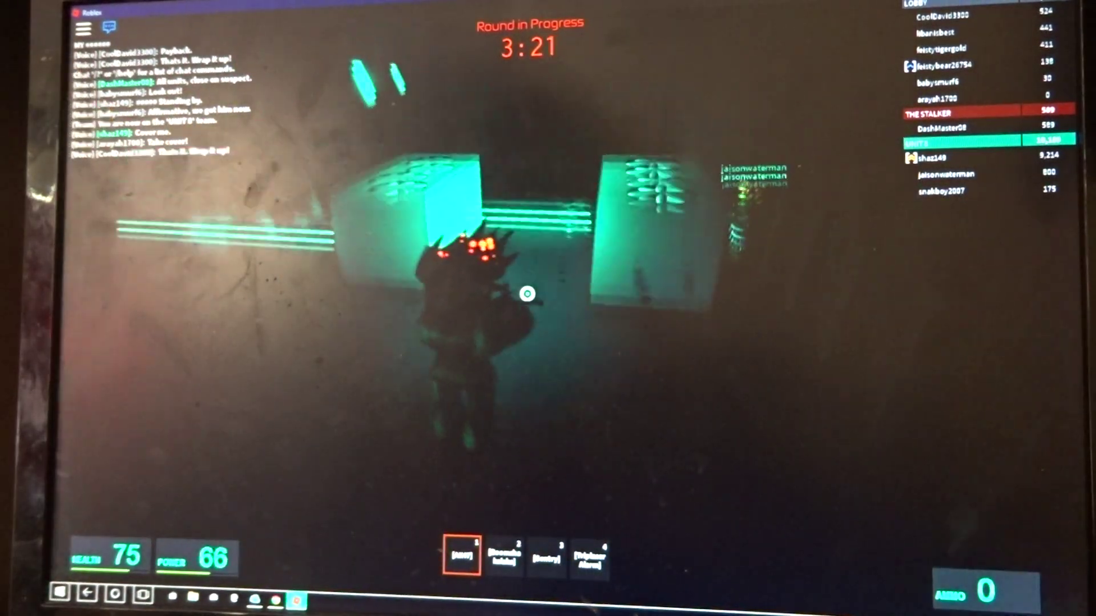
pyautogui.press('2')
pyautogui.press('w')
pyautogui.click(526, 294)
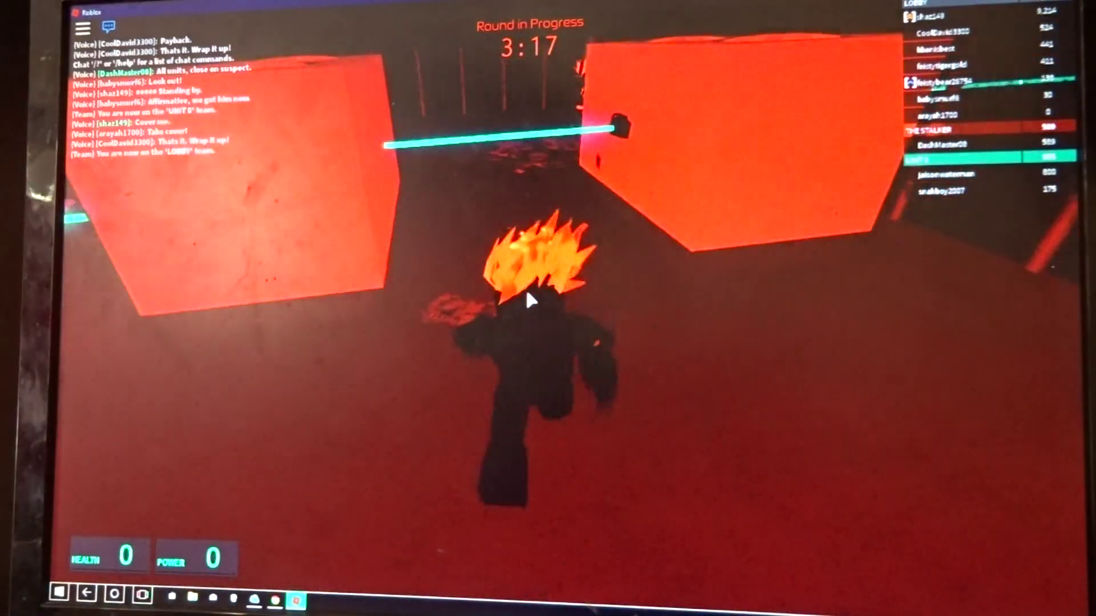
# Step: Walk forward to the weapon test range after the Stalker wins
pyautogui.press('w')
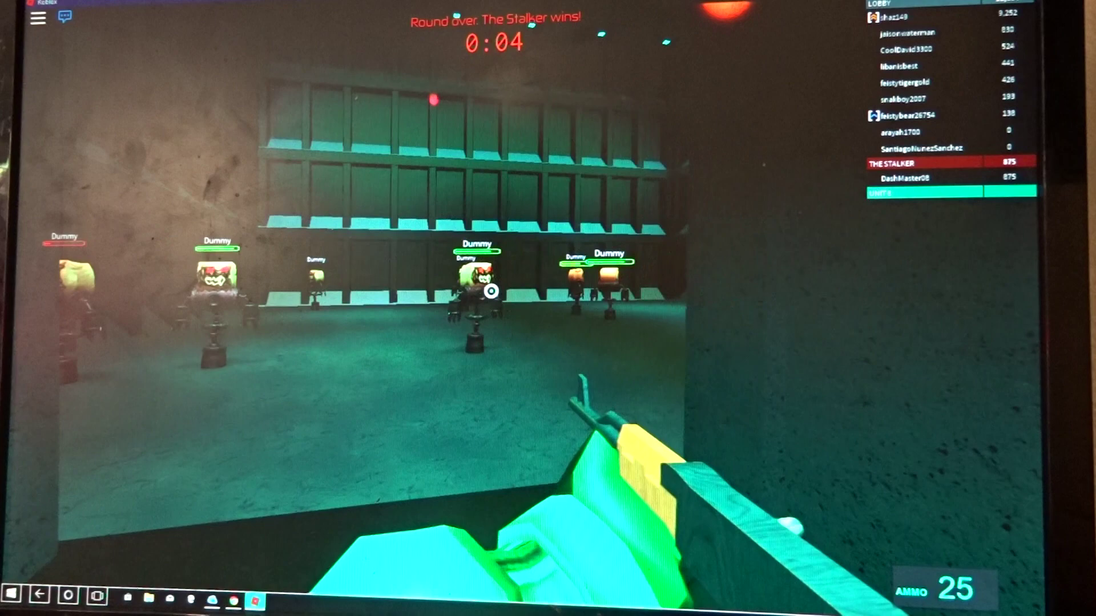
# Step: Test-fire the AK47 at the range dummies, then walk into the glowing corridor
pyautogui.click(492, 299)
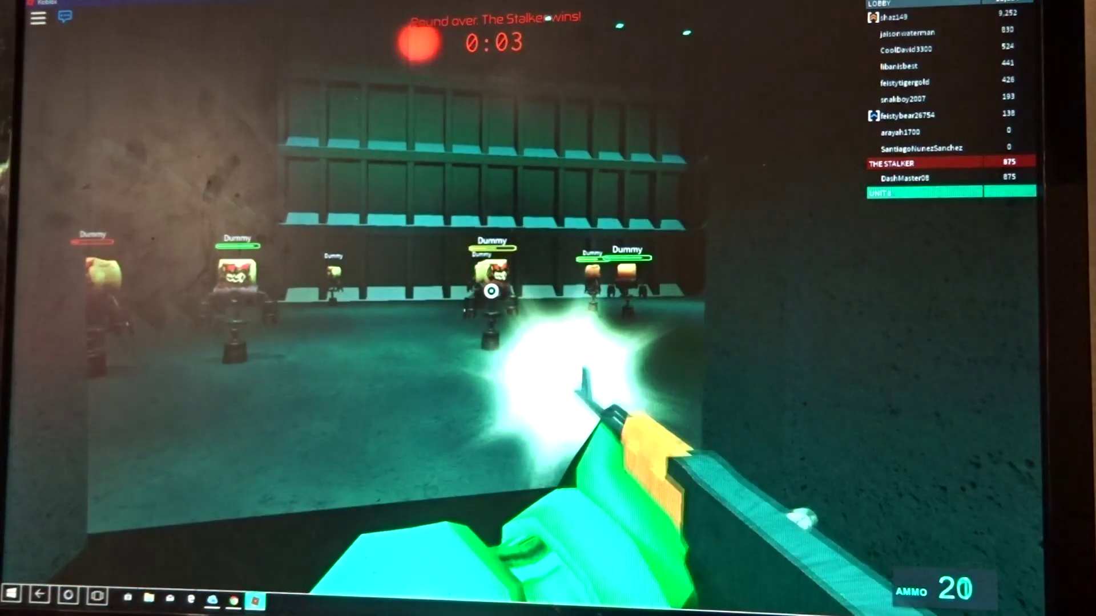
pyautogui.moveTo(491, 291); pyautogui.dragTo(492, 291)
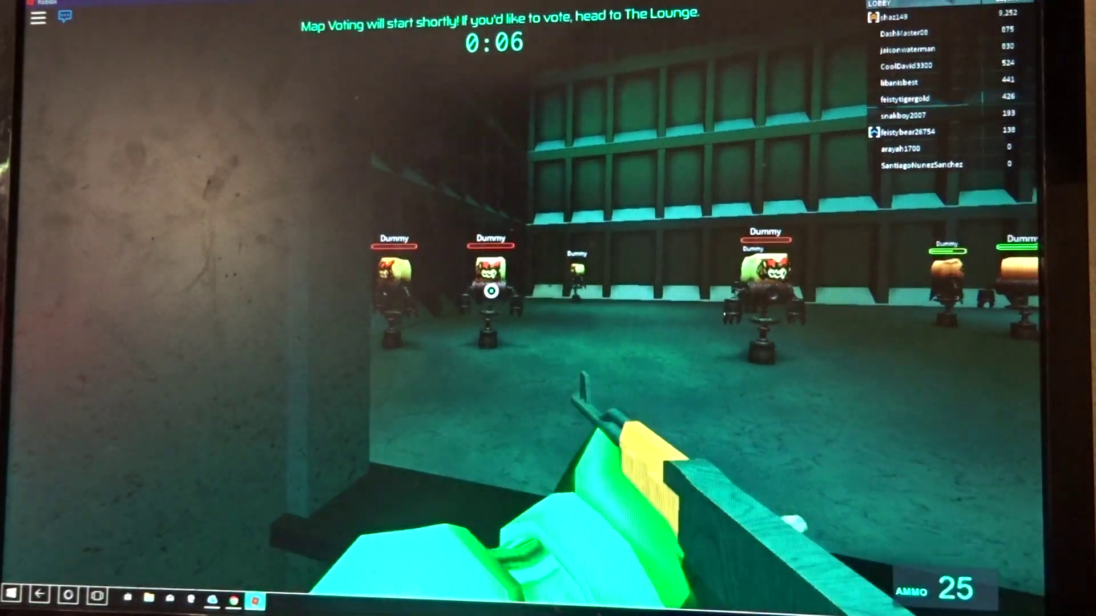
pyautogui.click(491, 291)
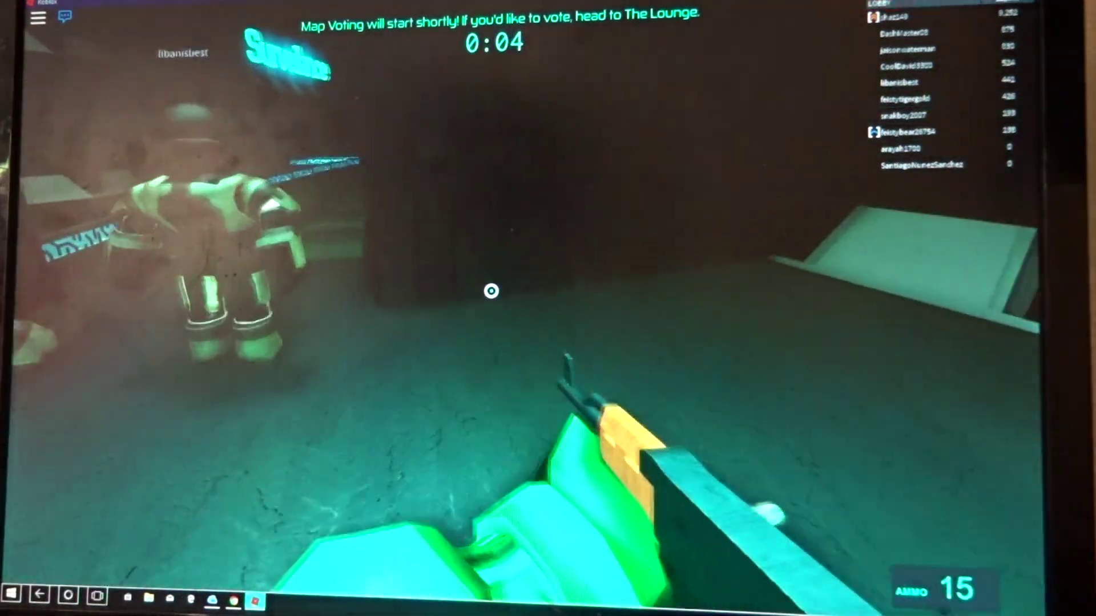
pyautogui.press('w')
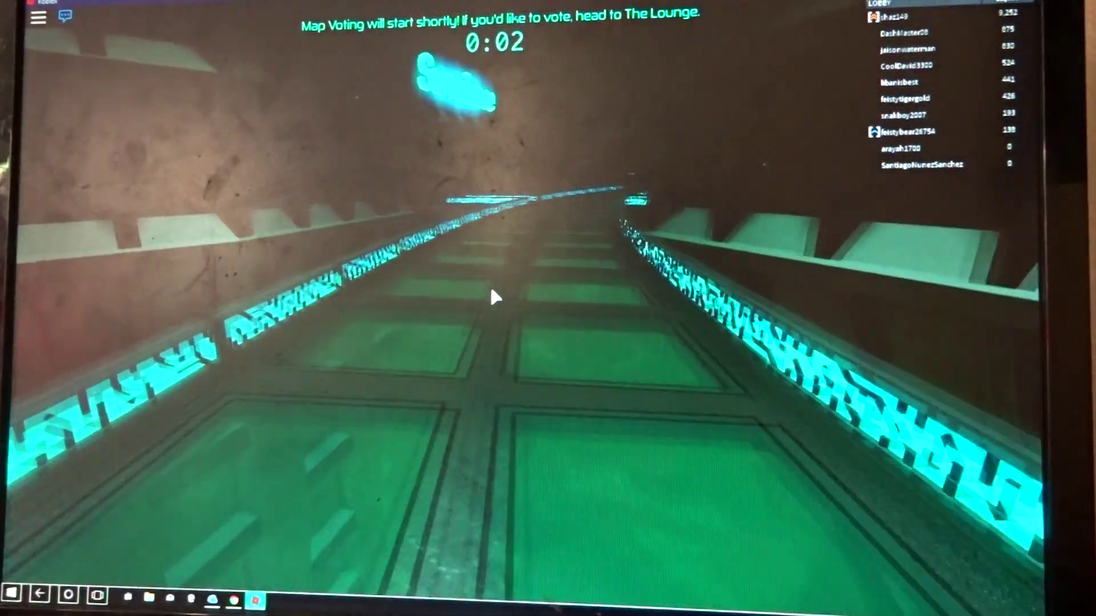
# Step: Walk down the lobby corridor and try to enter the VIP room
pyautogui.press('w')
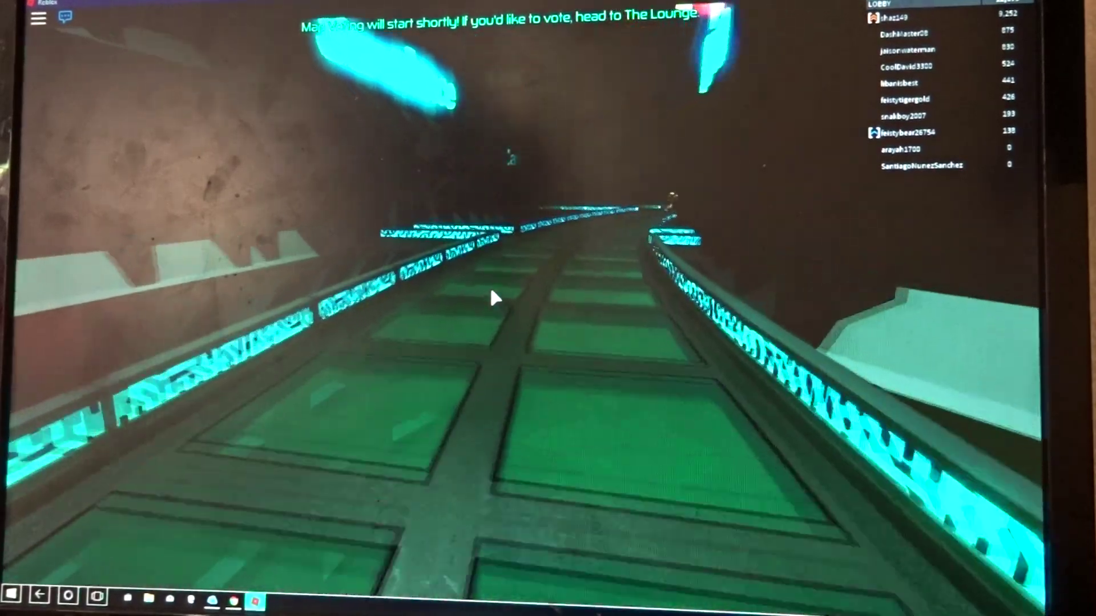
pyautogui.press('w')
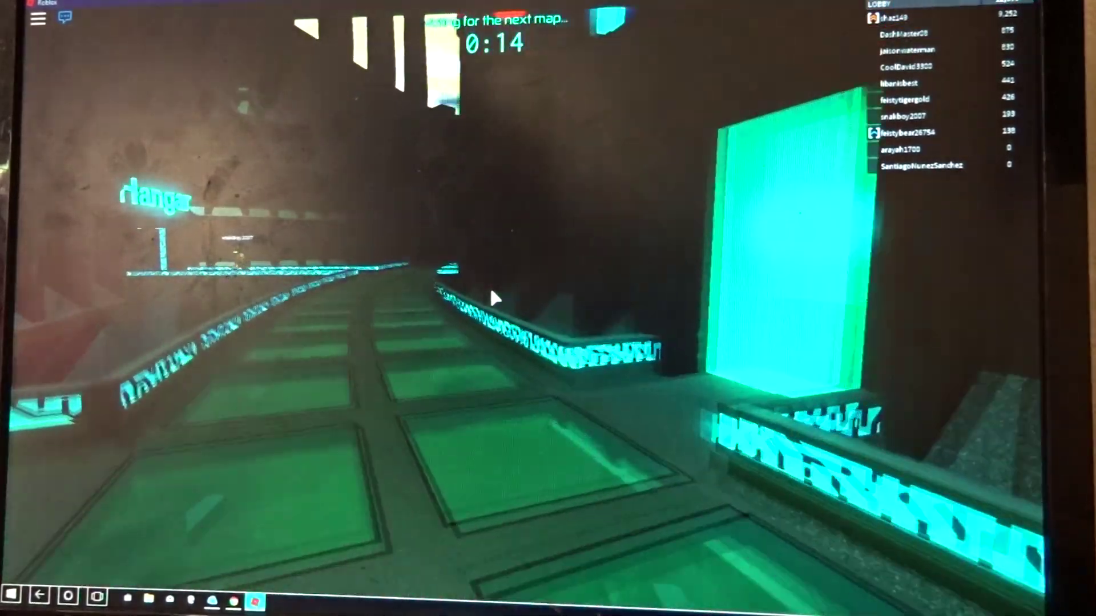
pyautogui.press('w')
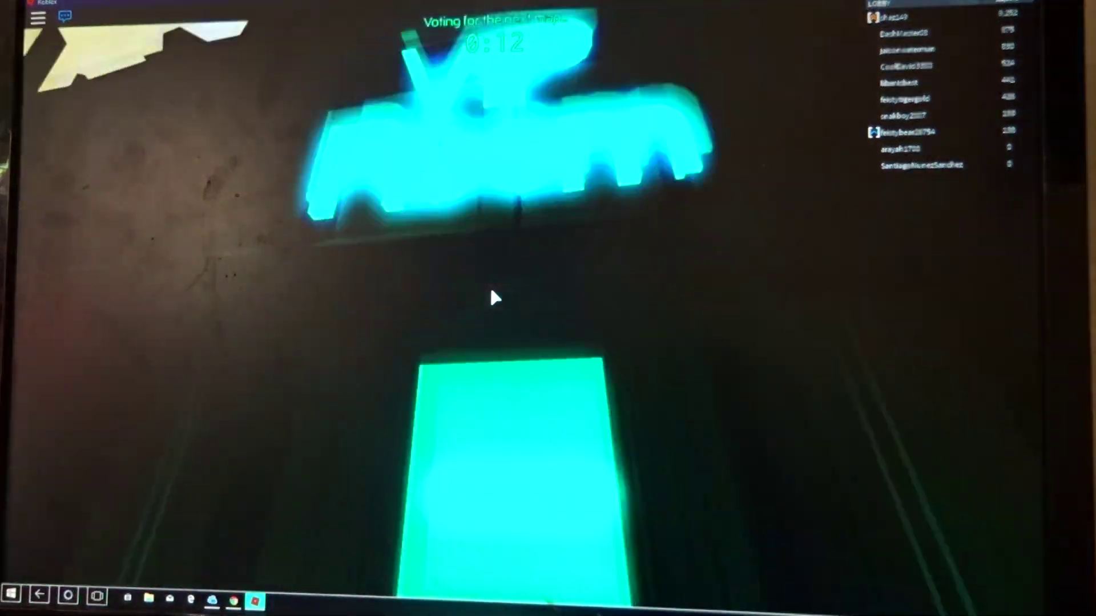
pyautogui.press('w')
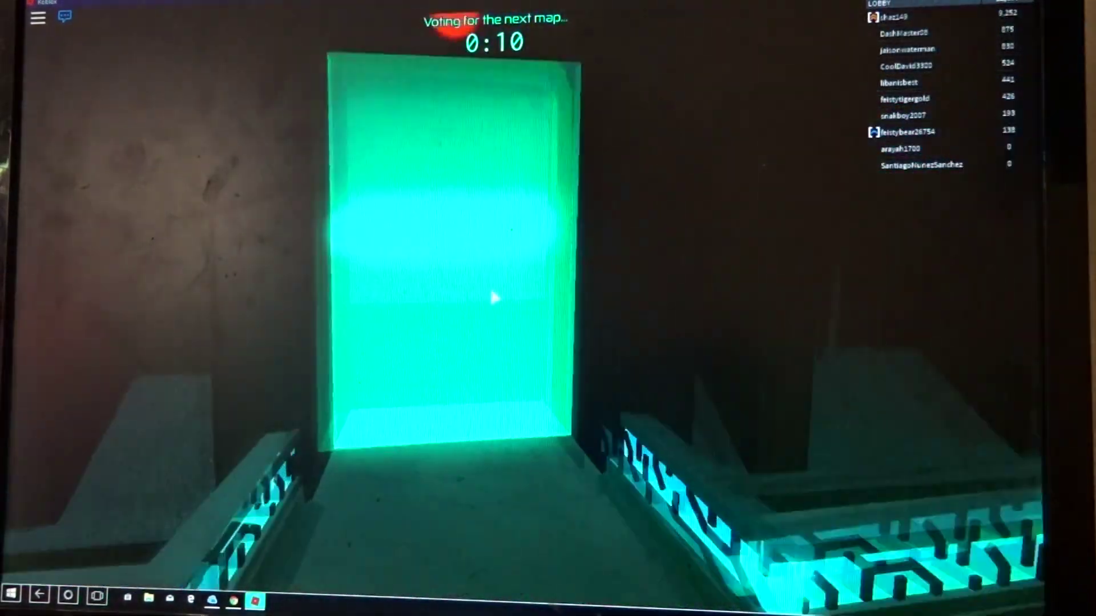
pyautogui.press('w')
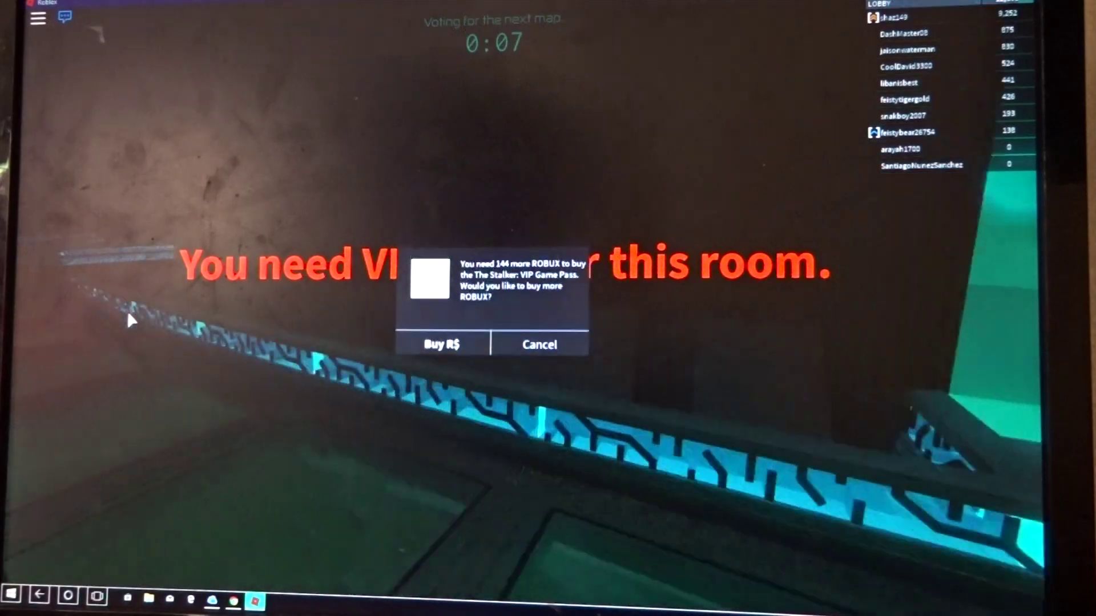
# Step: Turn away from the VIP room and walk back past the Lounge toward the Hangar
pyautogui.moveTo(130, 319); pyautogui.dragTo(18, 189)
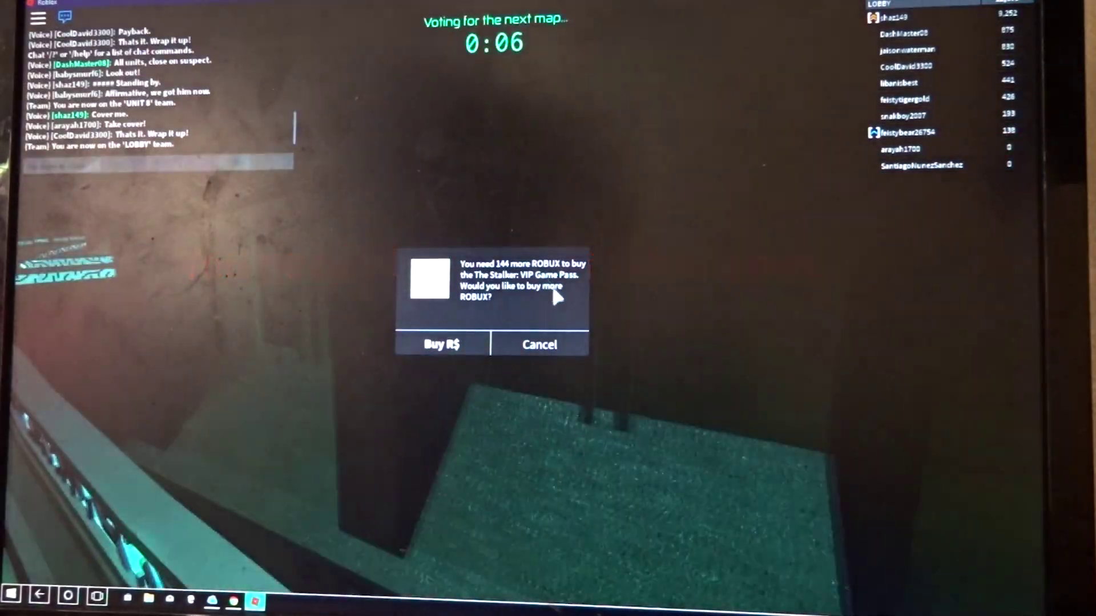
pyautogui.press('w')
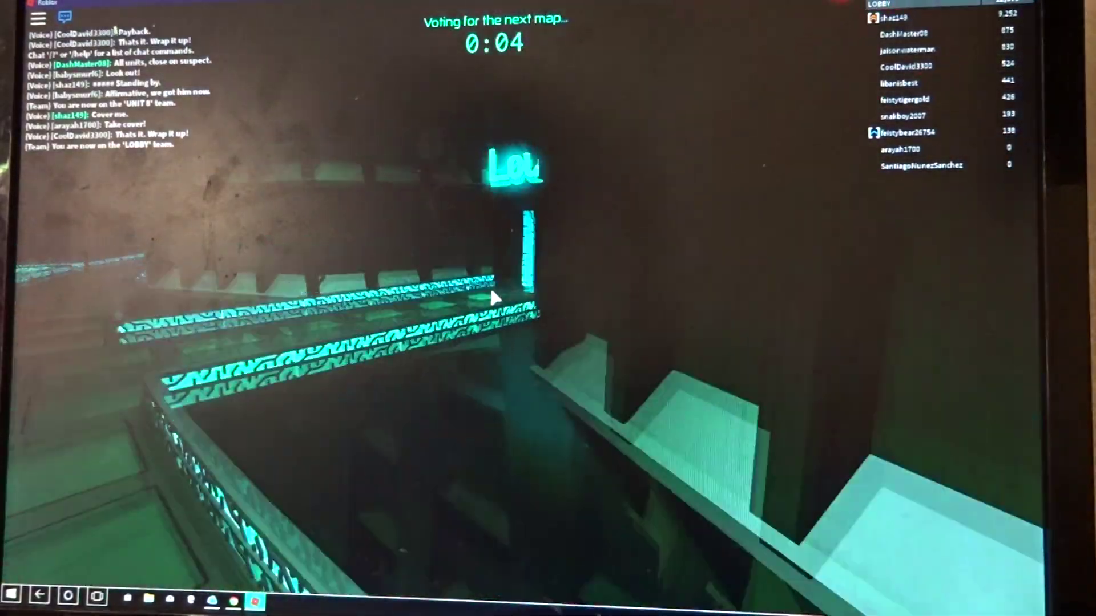
pyautogui.press('w')
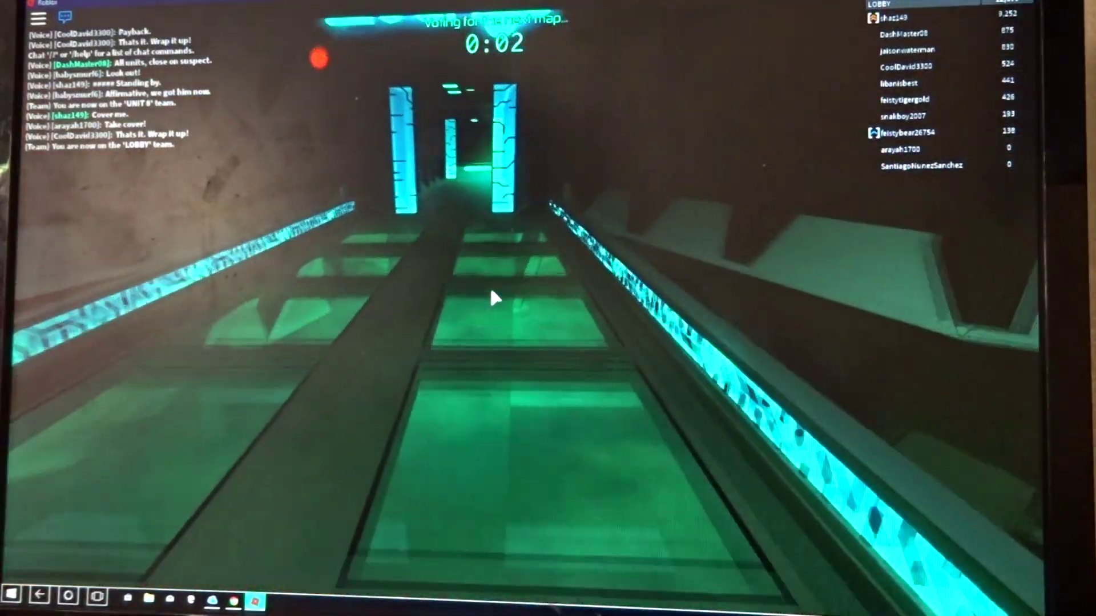
pyautogui.press('w')
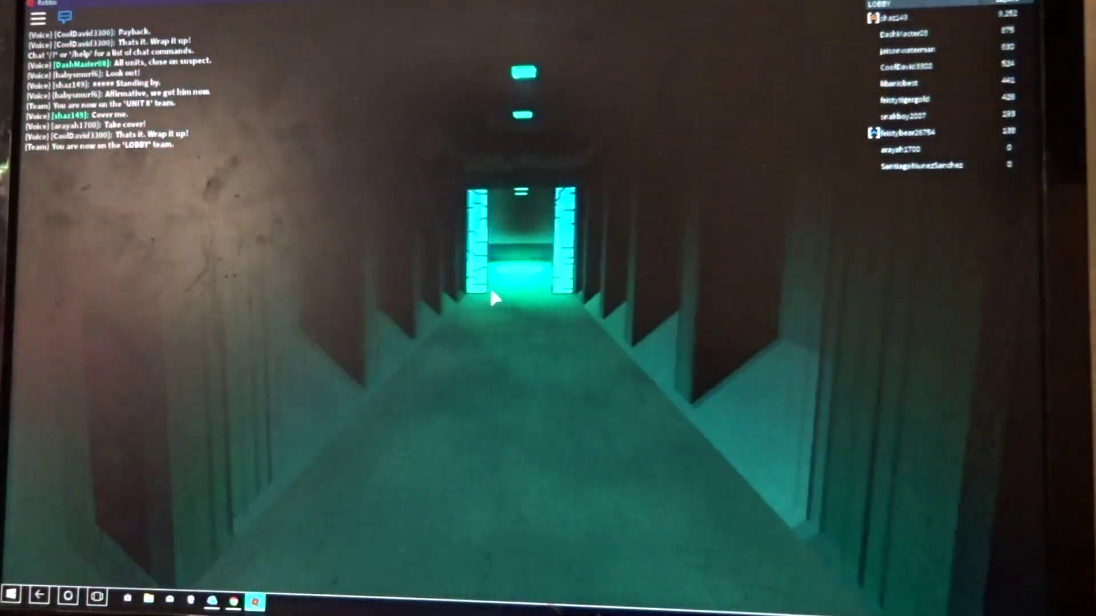
# Step: Walk past the Hangar sign and through the doorway onto the grated platform
pyautogui.press('w')
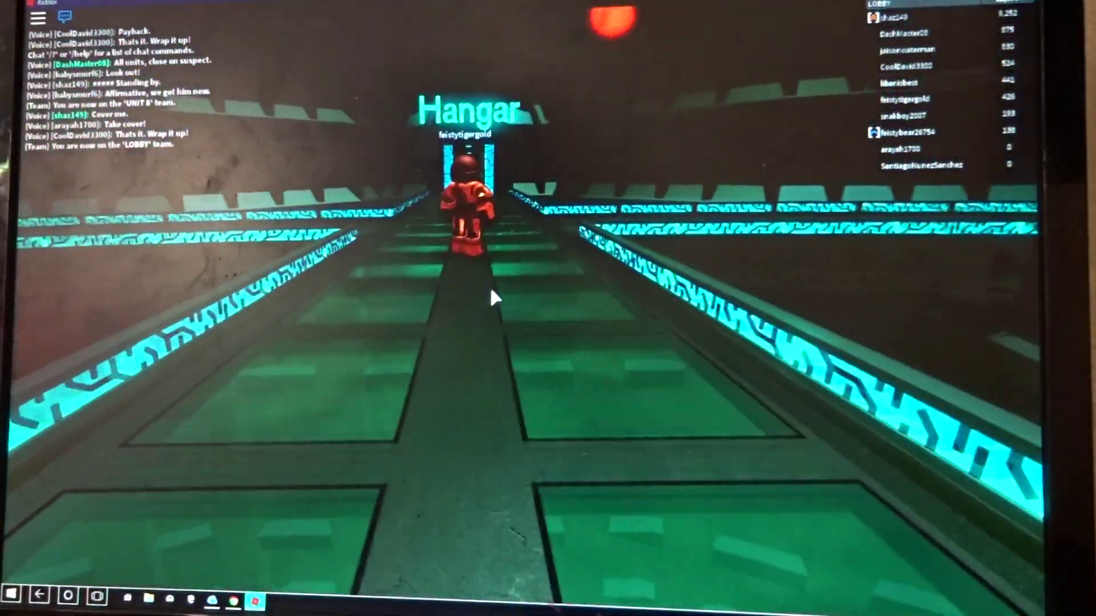
pyautogui.press('w')
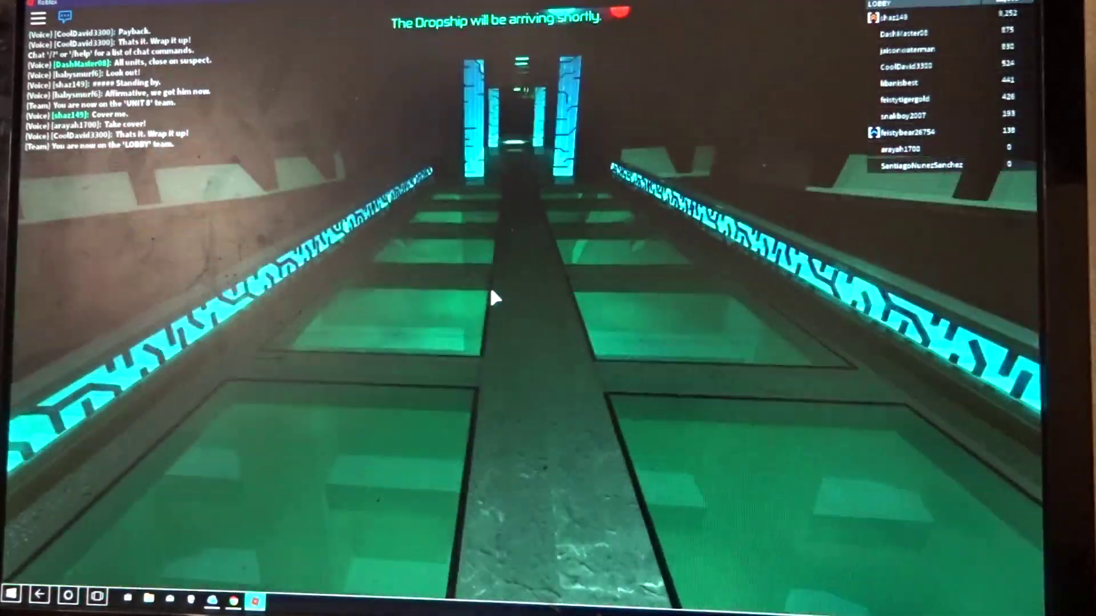
pyautogui.press('w')
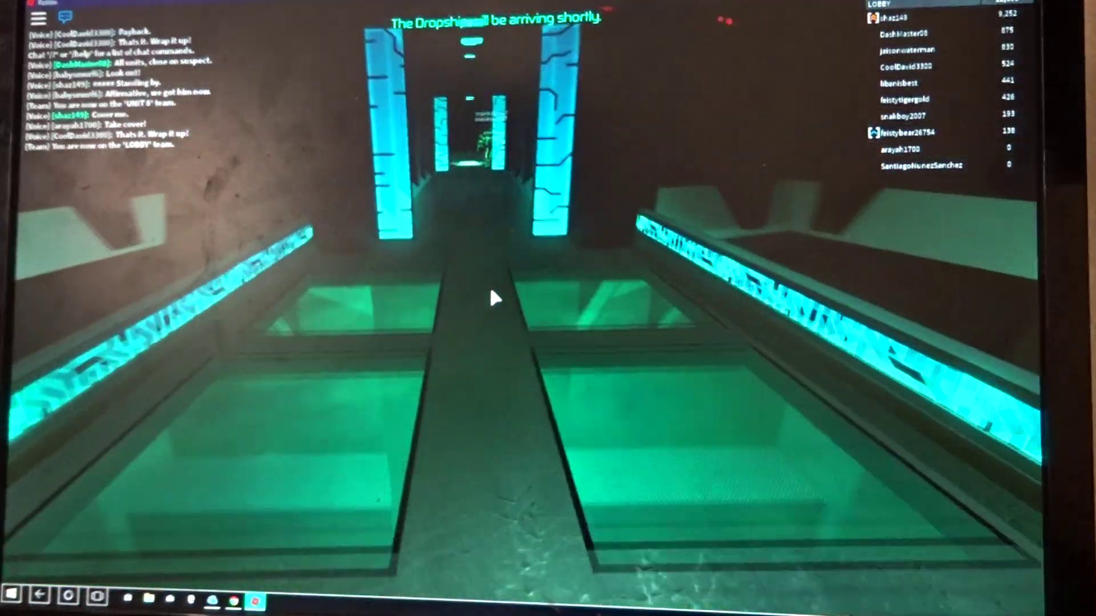
pyautogui.press('w')
pyautogui.press('w')
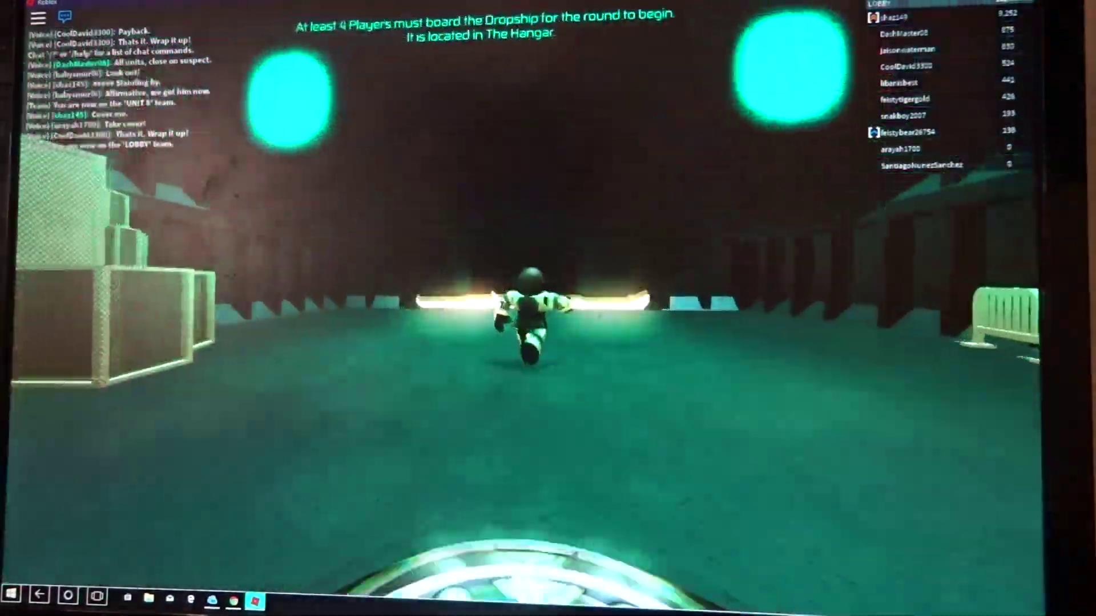
pyautogui.press('w')
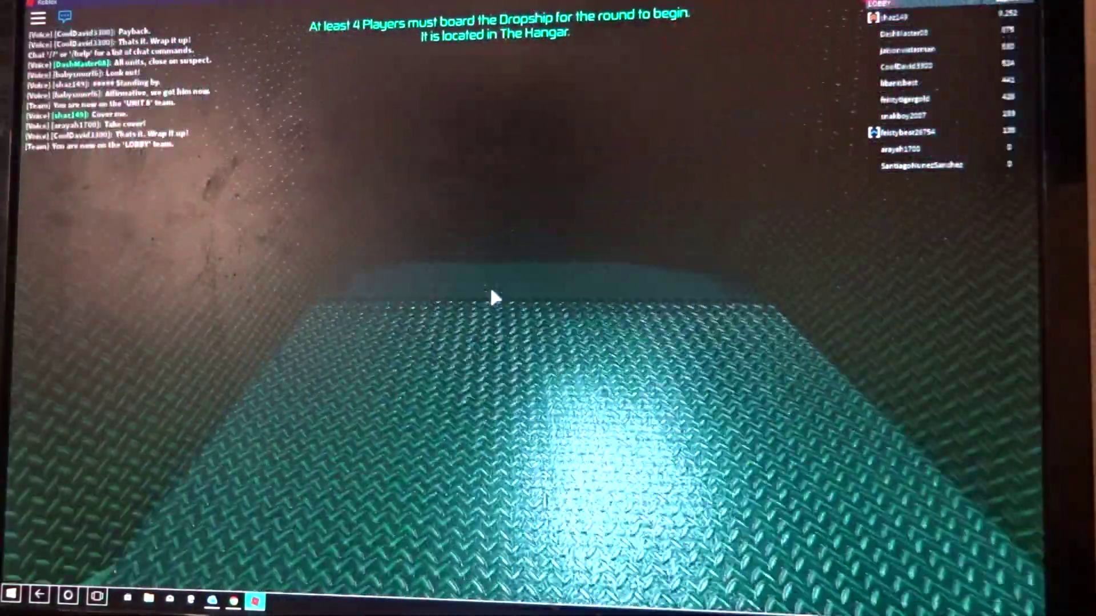
# Step: Turn around in the hangar and move next to the flame-haired player
pyautogui.press('w')
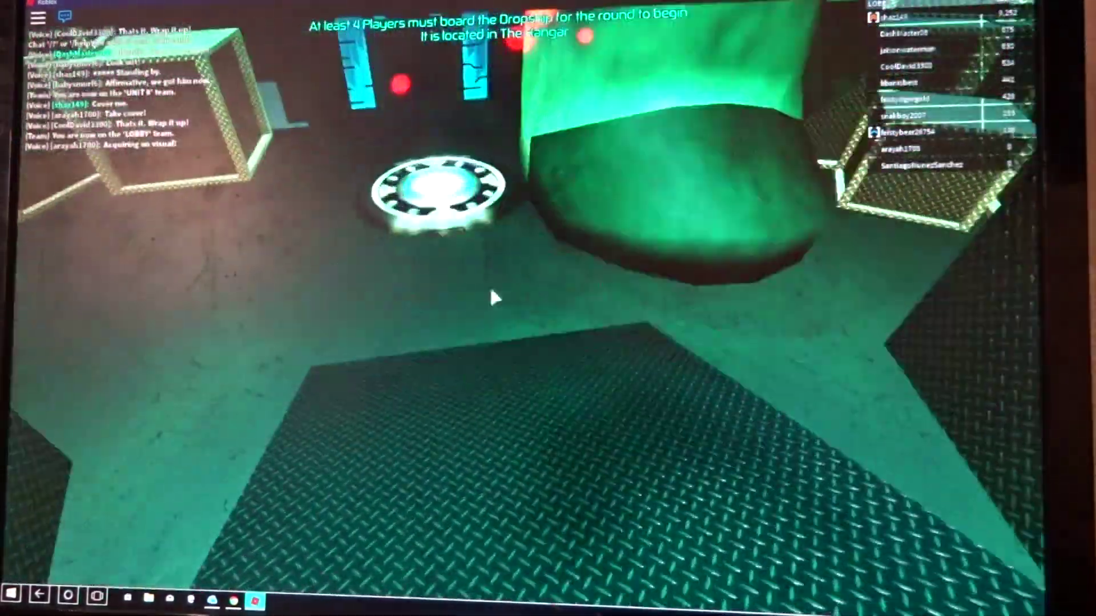
pyautogui.press('w')
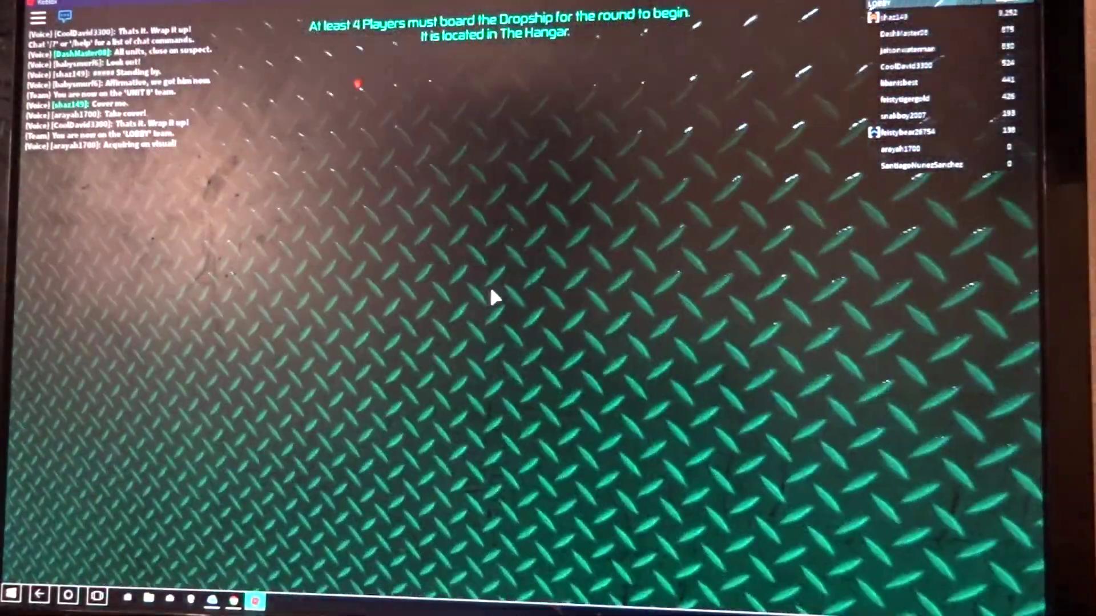
pyautogui.press('w')
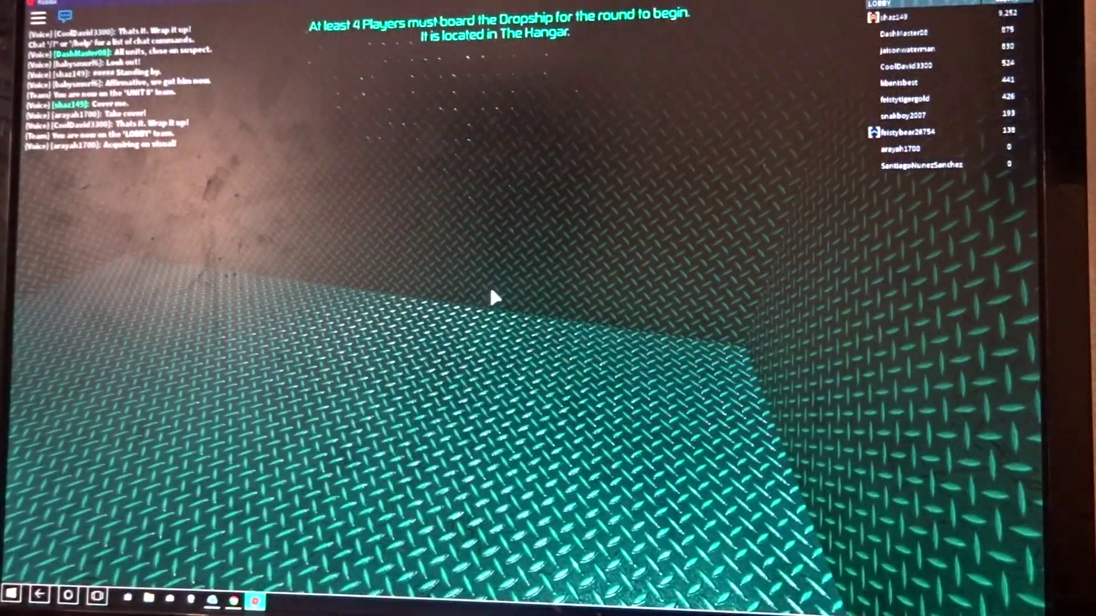
pyautogui.press('s')
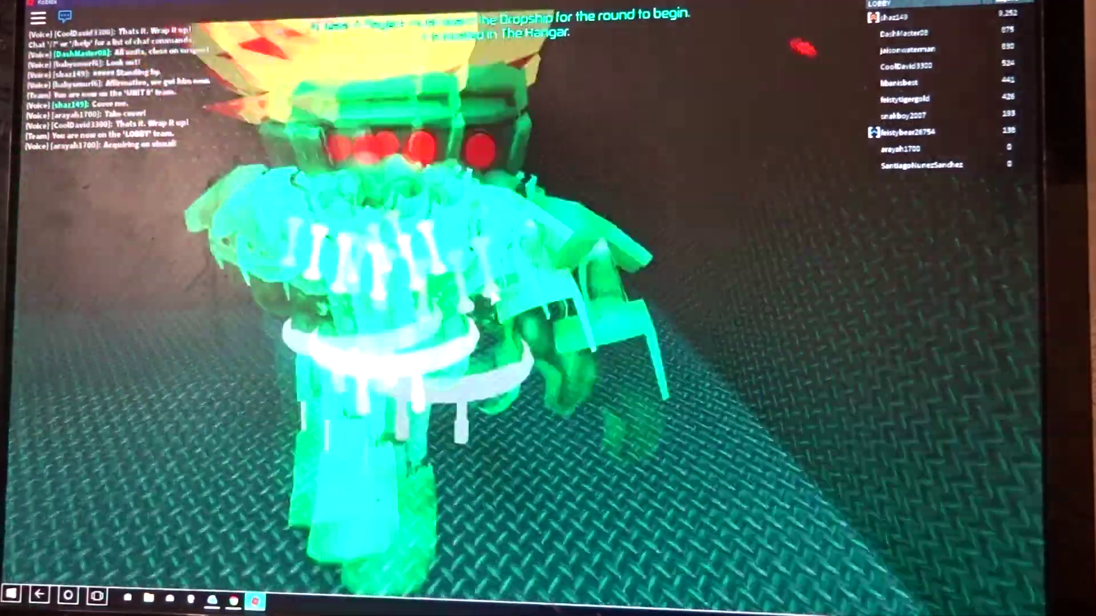
pyautogui.press('w')
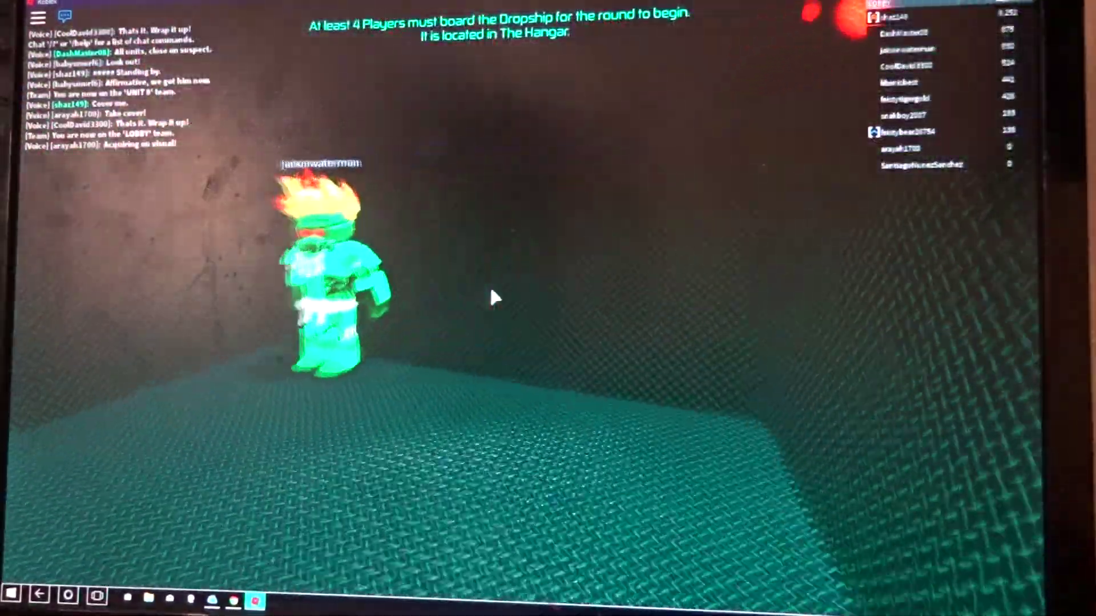
pyautogui.press('w')
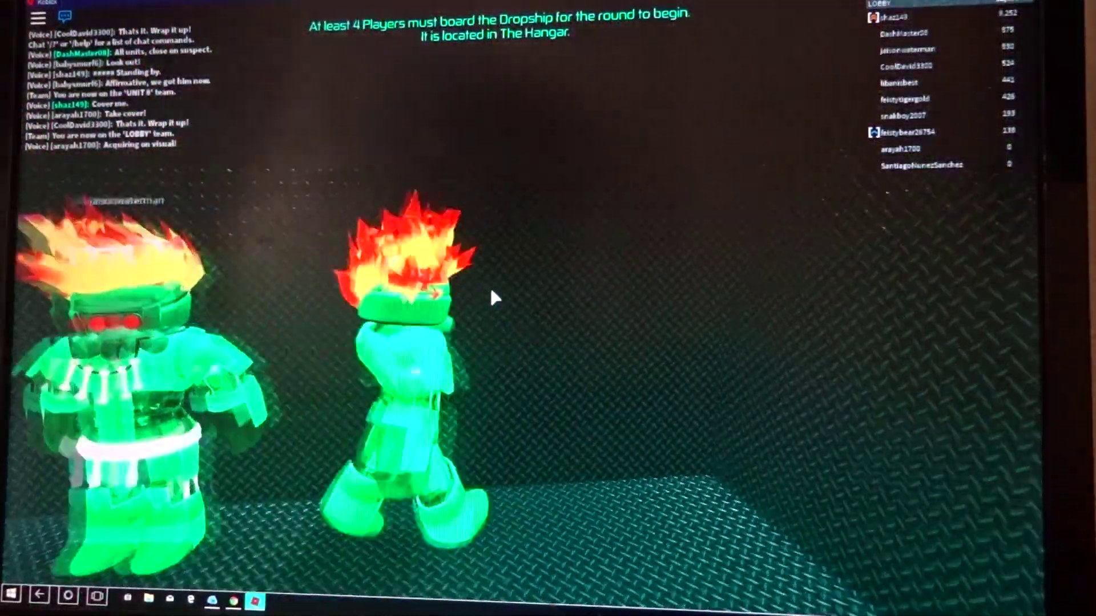
pyautogui.press('s')
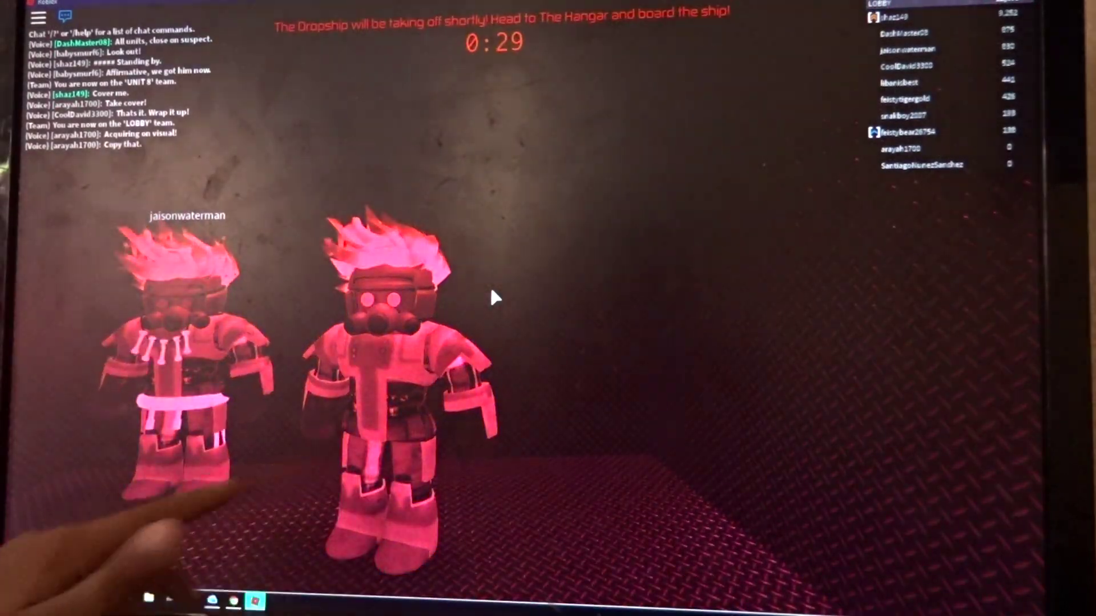
# Step: Walk toward the group of players and call out Affirmative
pyautogui.press('w')
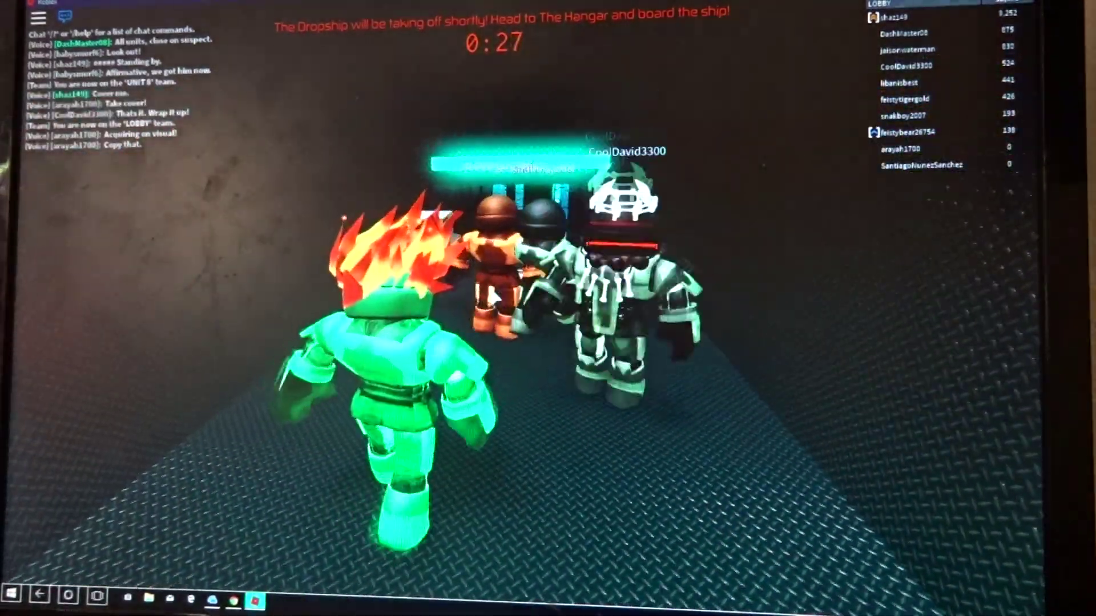
pyautogui.press('w')
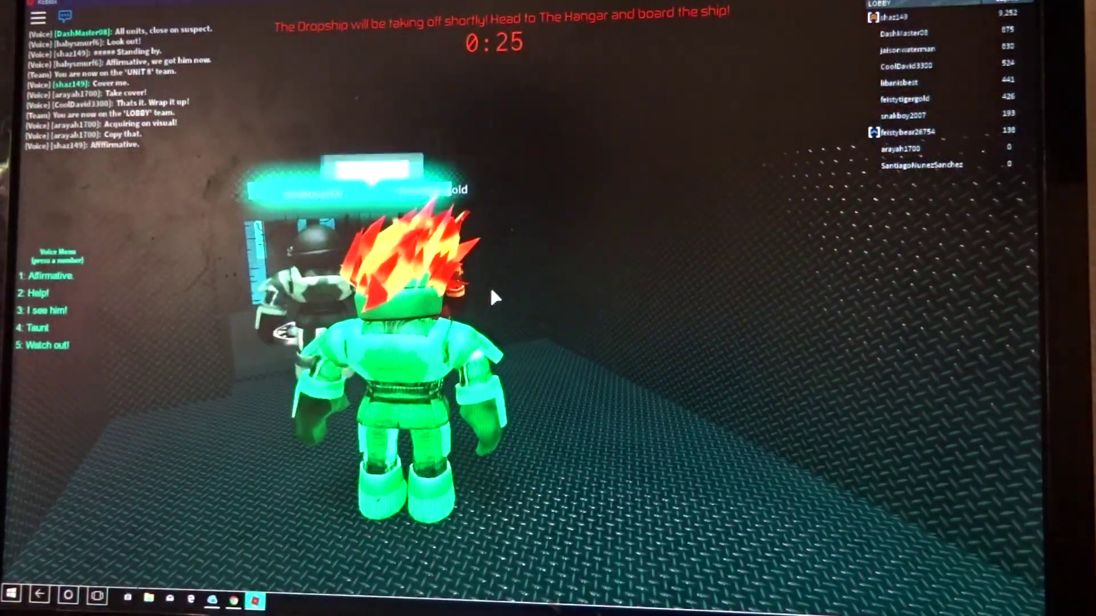
pyautogui.press('1')
pyautogui.press('w')
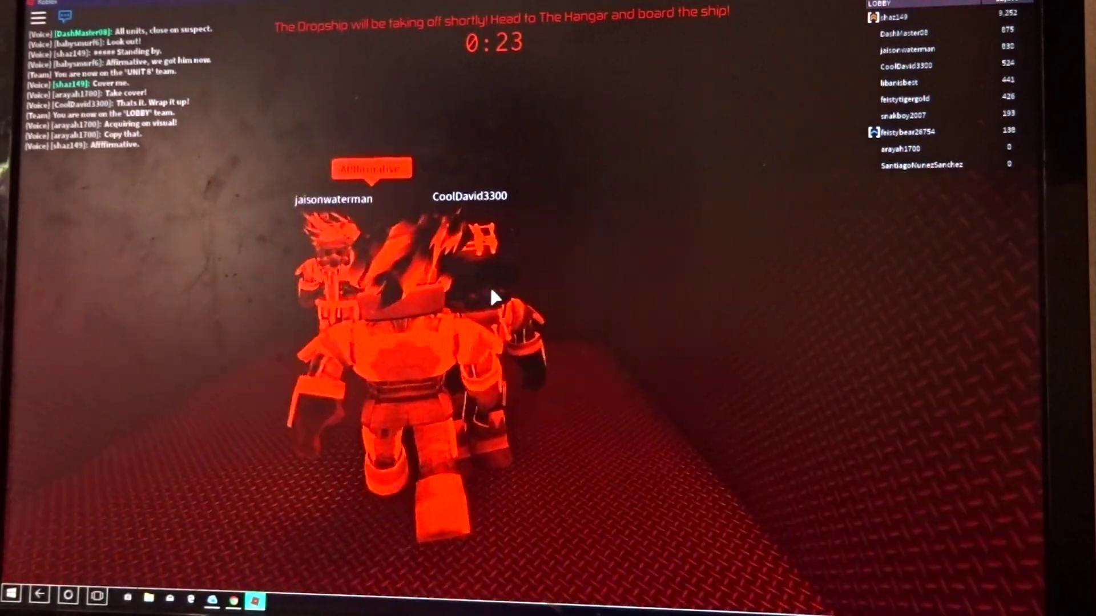
# Step: Walk through the hangar among the players as the dropship countdown ends
pyautogui.press('w')
pyautogui.press('w')
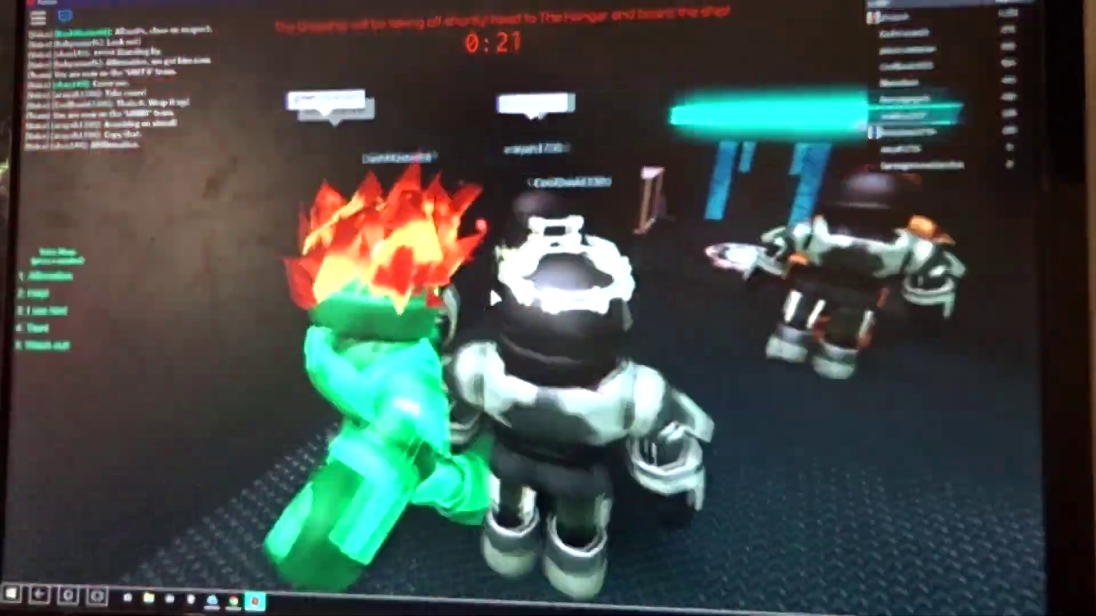
pyautogui.press('w')
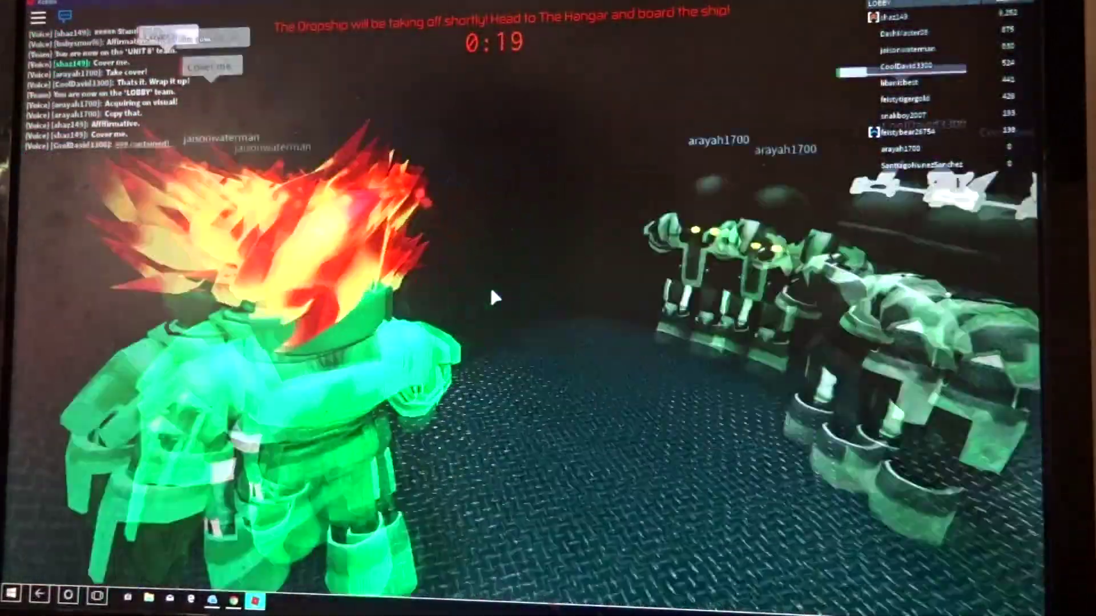
pyautogui.press('w')
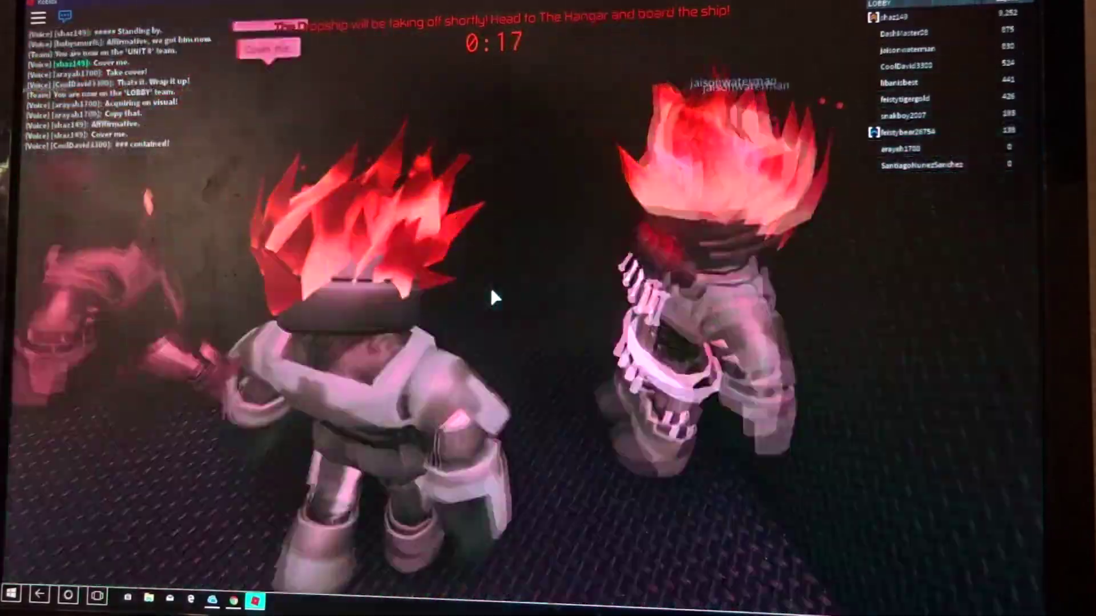
pyautogui.press('w')
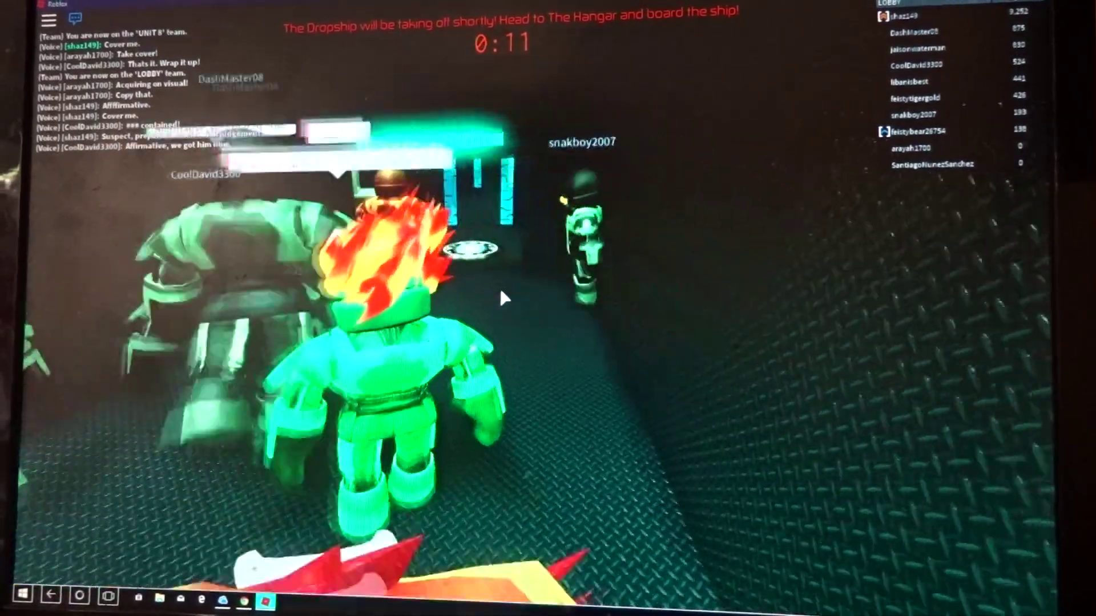
pyautogui.press('w')
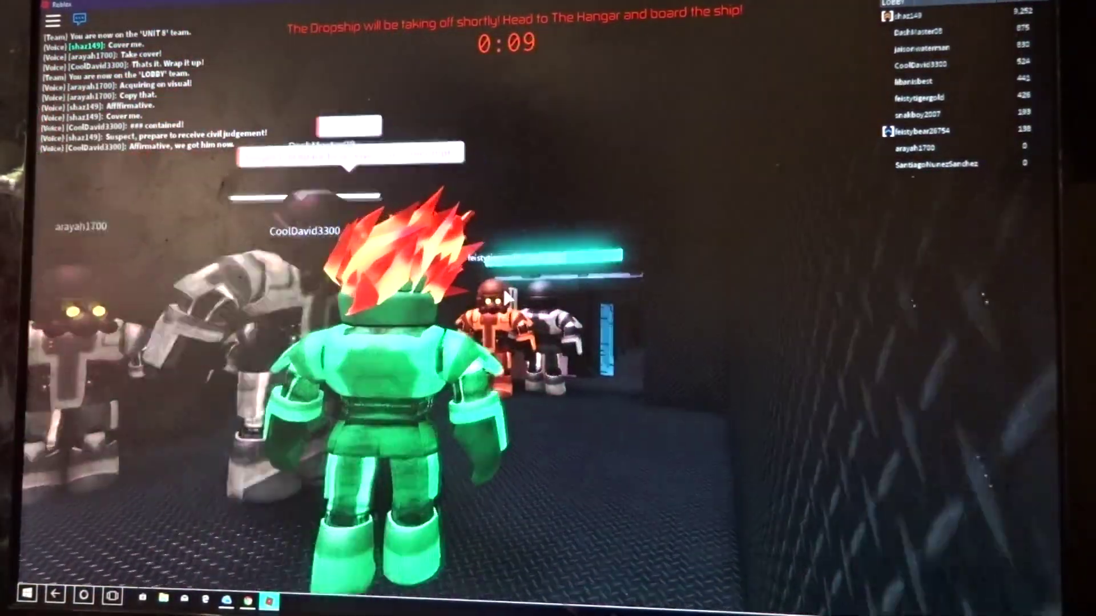
pyautogui.press('w')
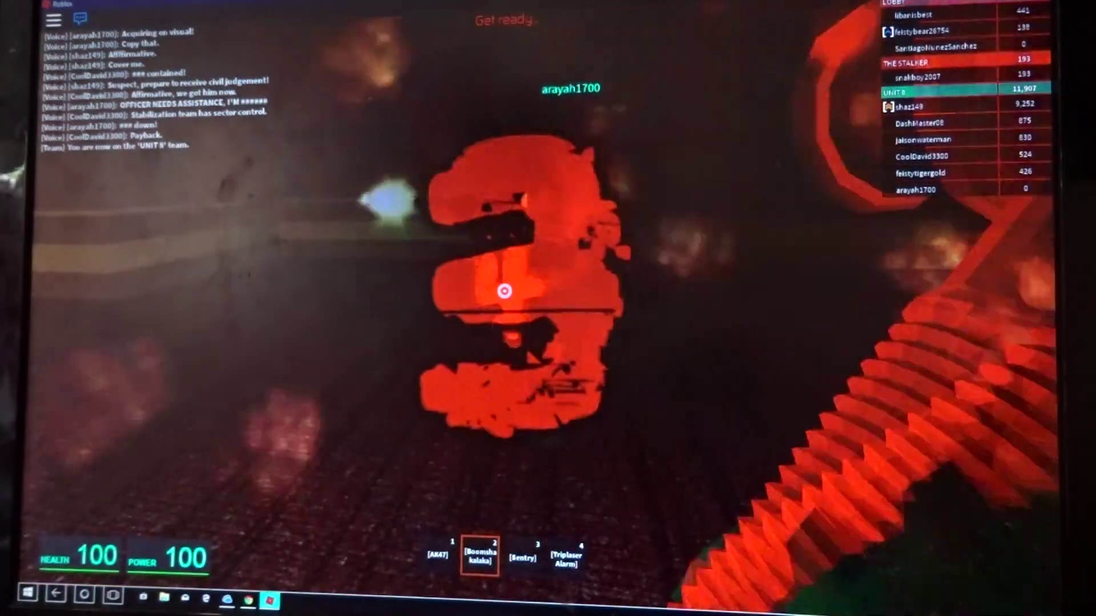
# Step: Cycle through Sentry, AK47 and Triplaser Alarm, then mount the alarm on a wall
pyautogui.press('3')
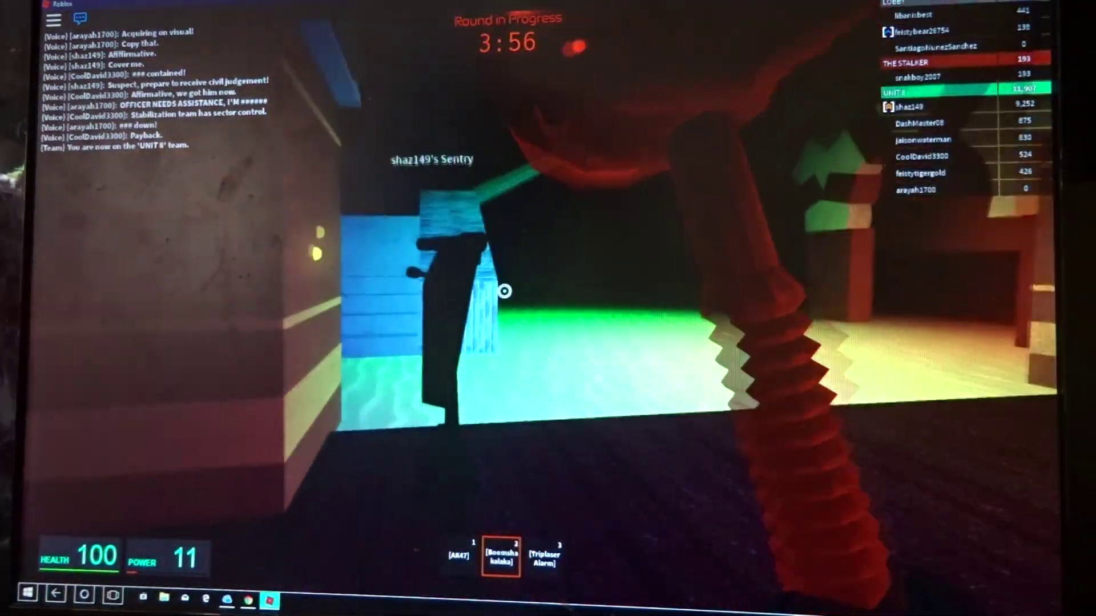
pyautogui.press('3')
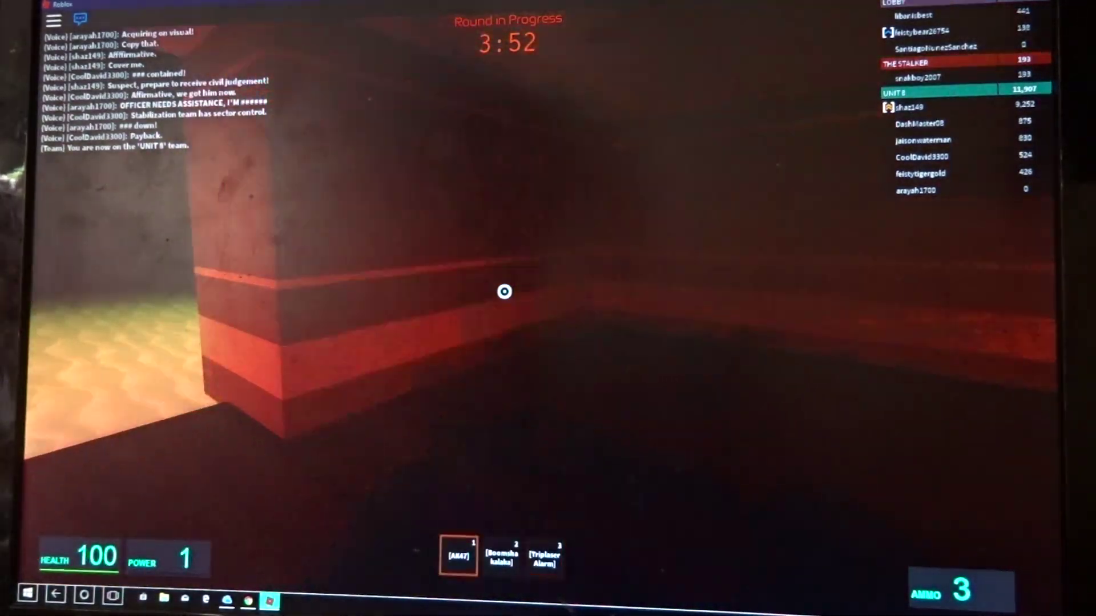
pyautogui.press('1')
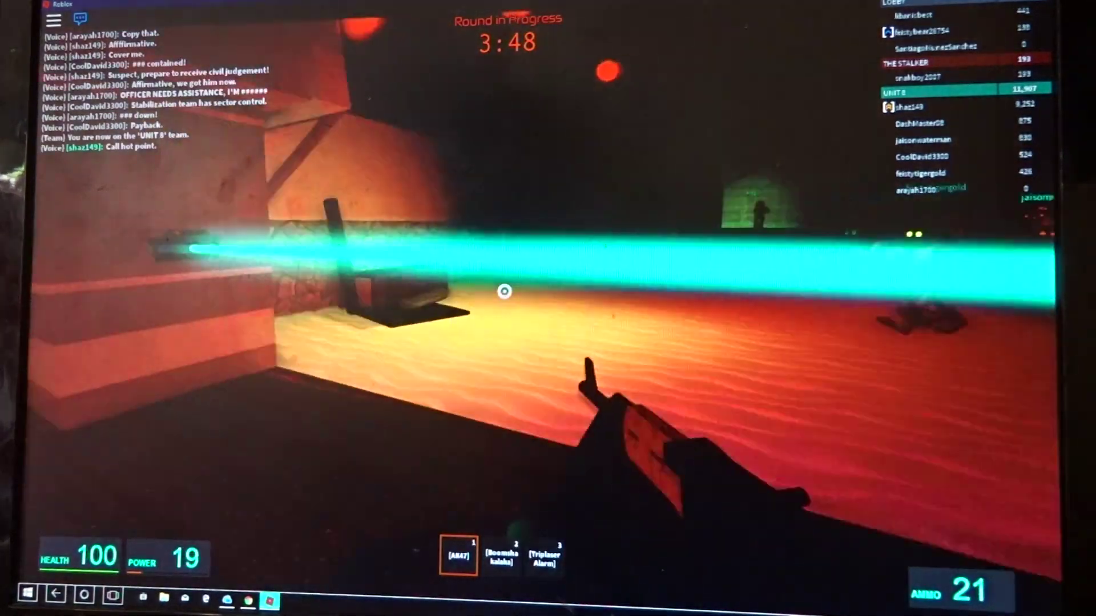
pyautogui.press('3')
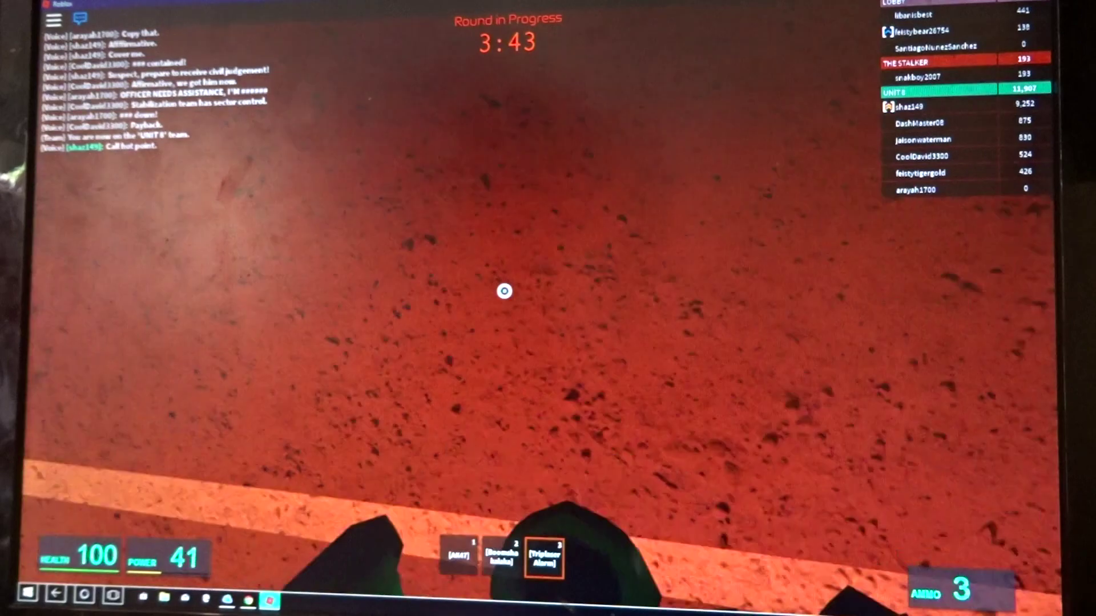
pyautogui.click(504, 291)
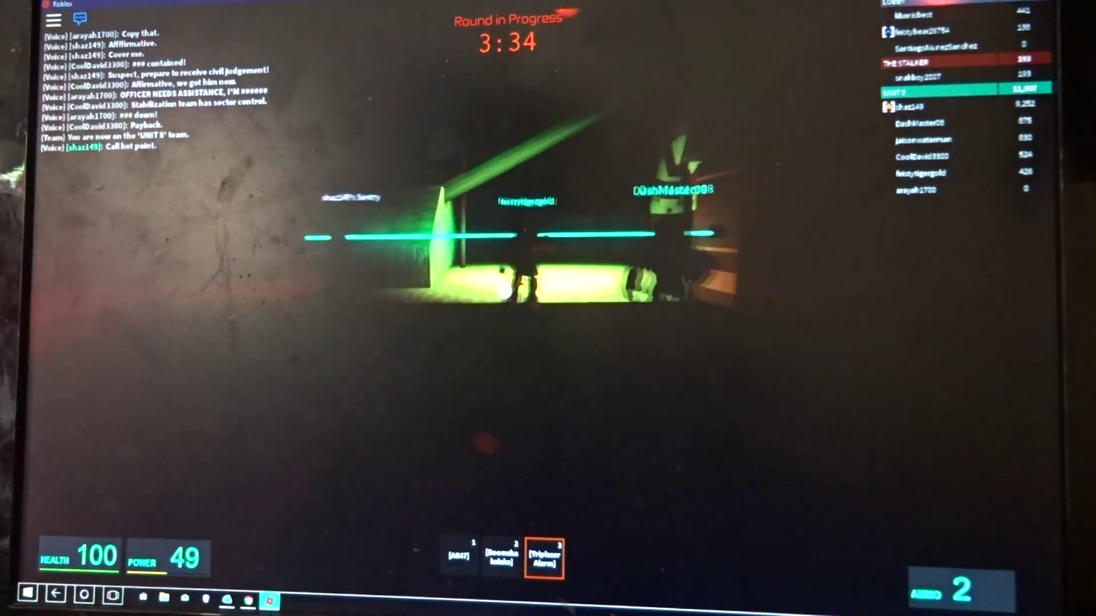
# Step: Fire and reload the AK47, then move through the dark map into the green laser room
pyautogui.moveTo(503, 291); pyautogui.dragTo(504, 291)
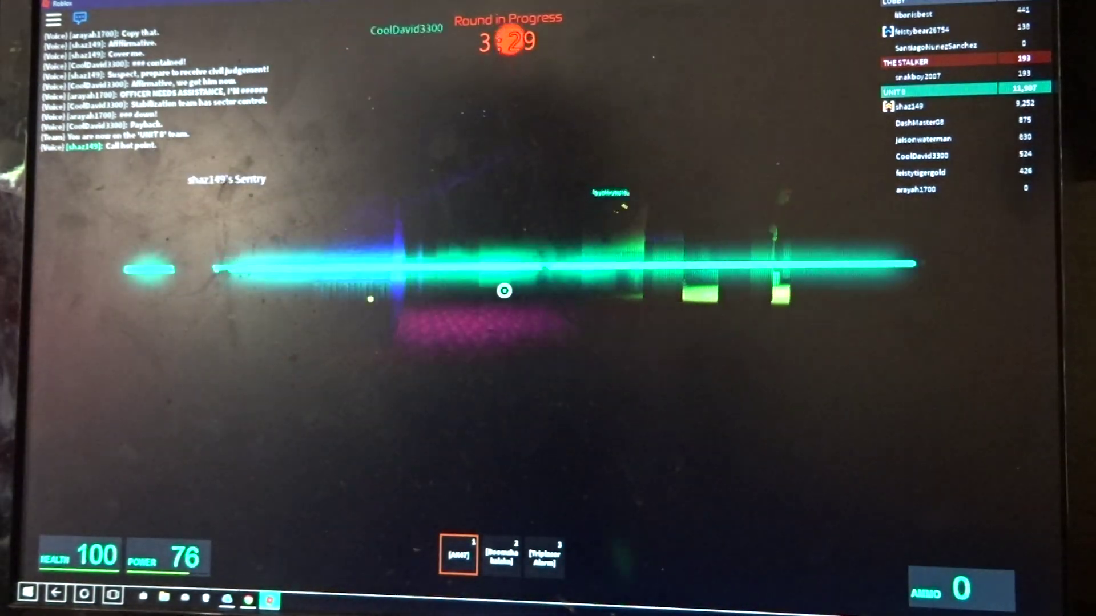
pyautogui.press('r')
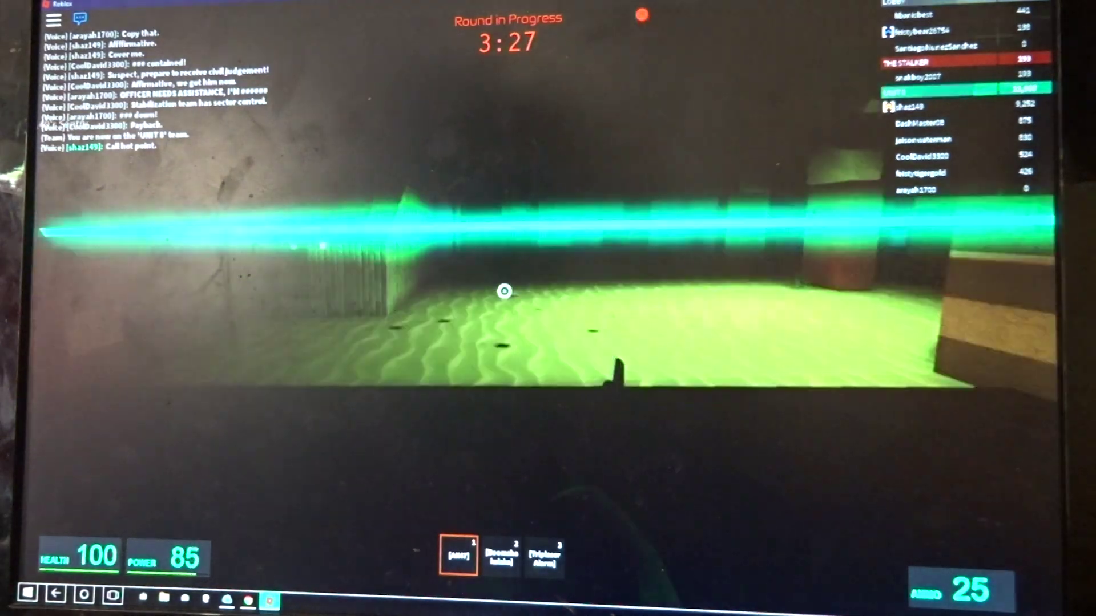
pyautogui.press('w')
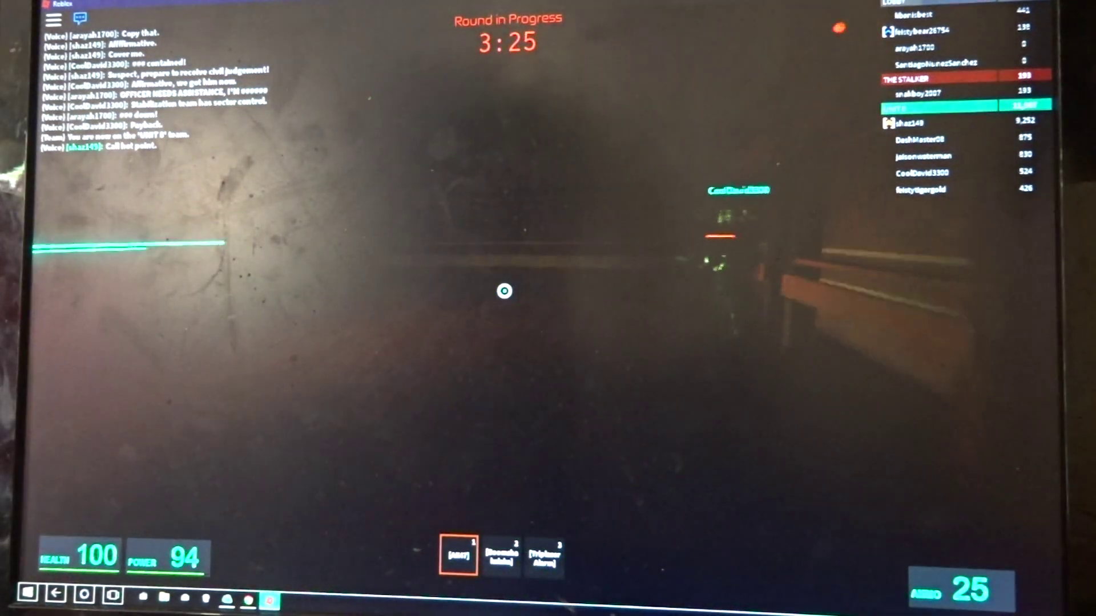
pyautogui.press('w')
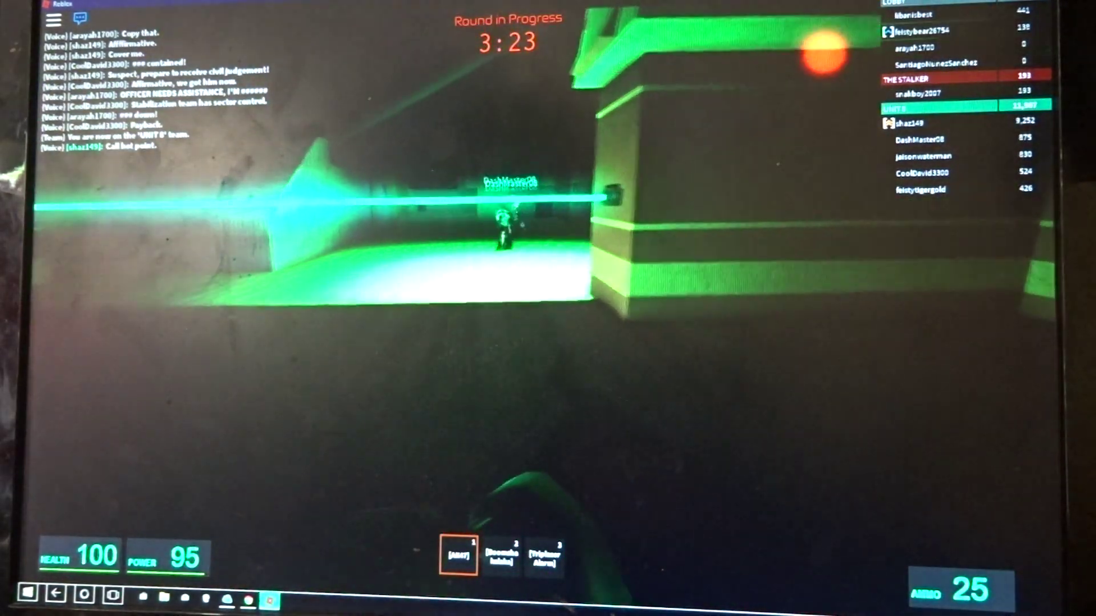
pyautogui.press('w')
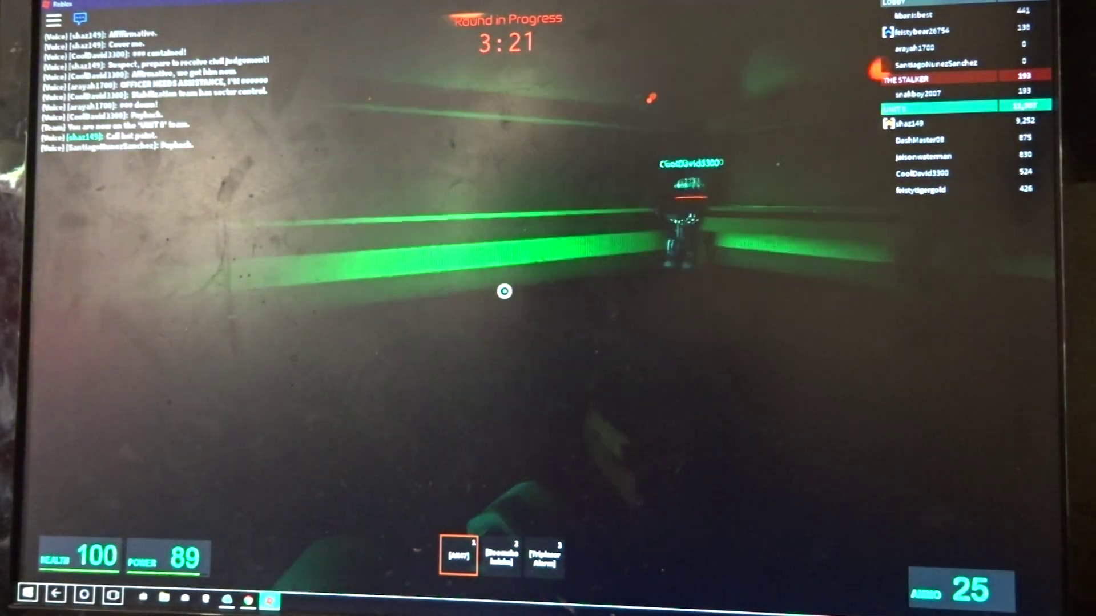
pyautogui.press('w')
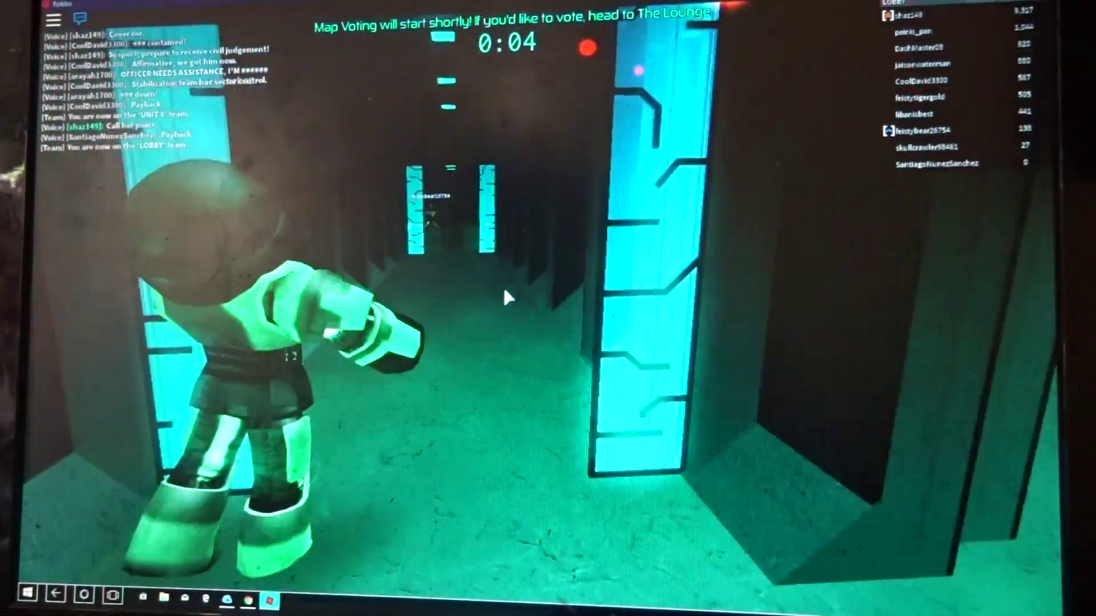
# Step: Walk through the Hangar door and along the glowing walkway to the Dummy range, then fire
pyautogui.press('w')
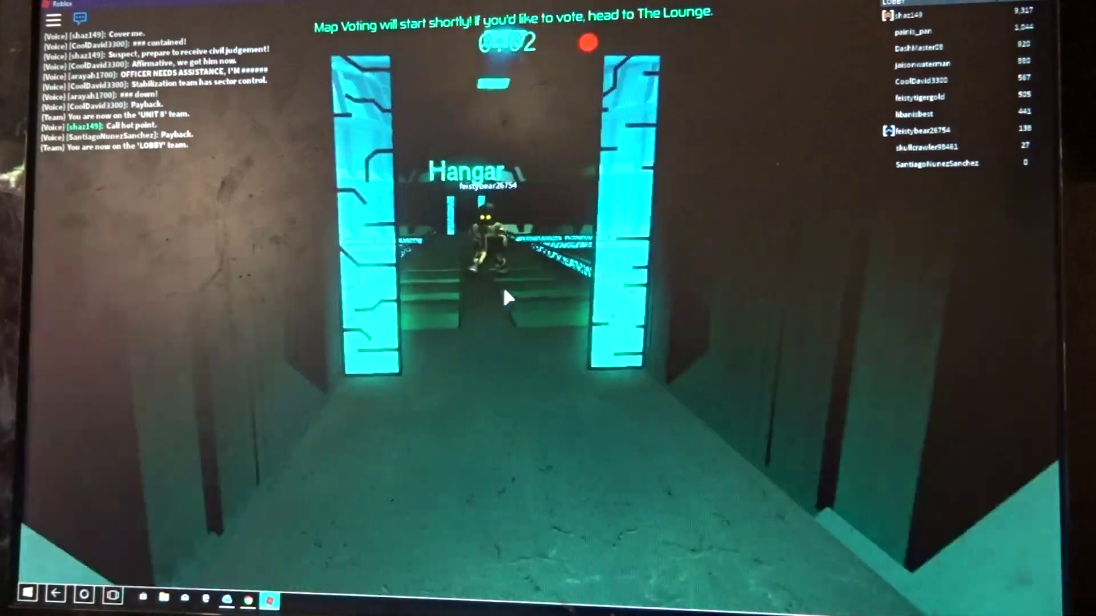
pyautogui.press('w')
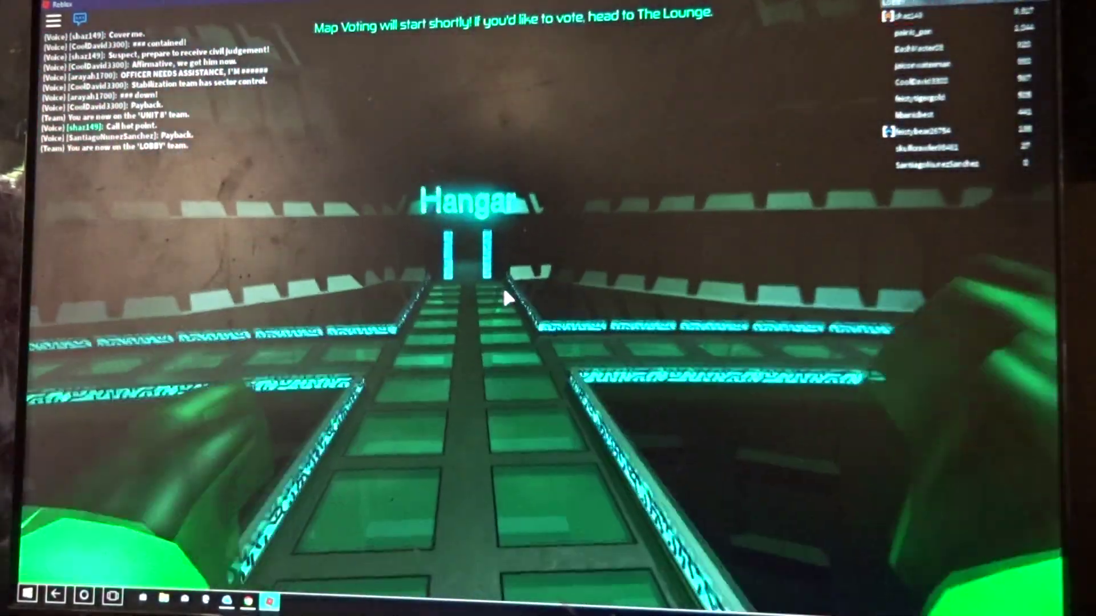
pyautogui.press('w')
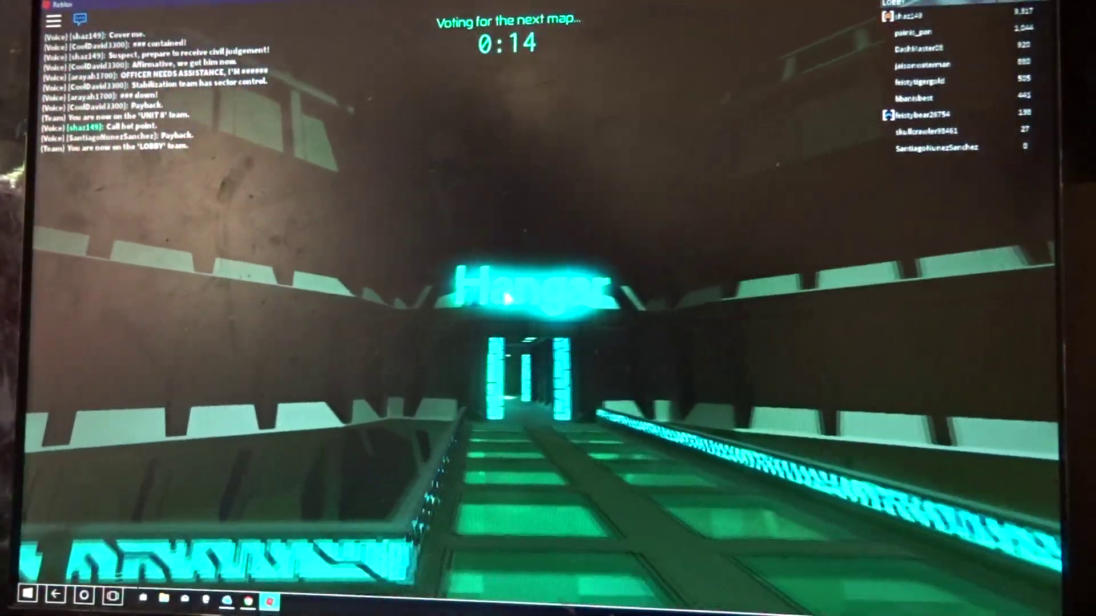
pyautogui.moveTo(505, 296); pyautogui.dragTo(505, 298)
pyautogui.press('w')
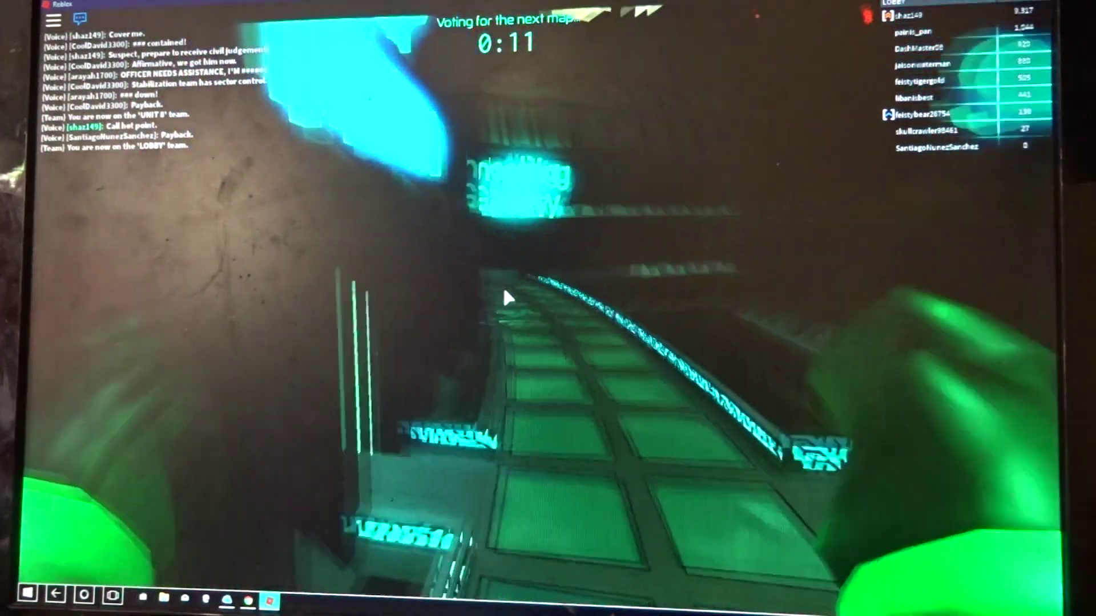
pyautogui.press('w')
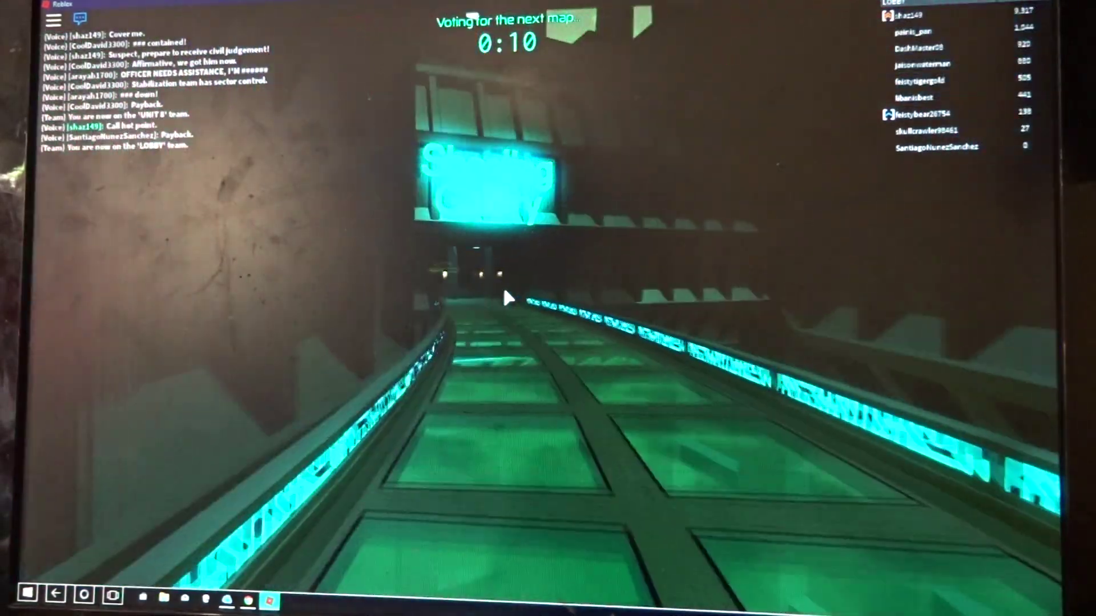
pyautogui.press('w')
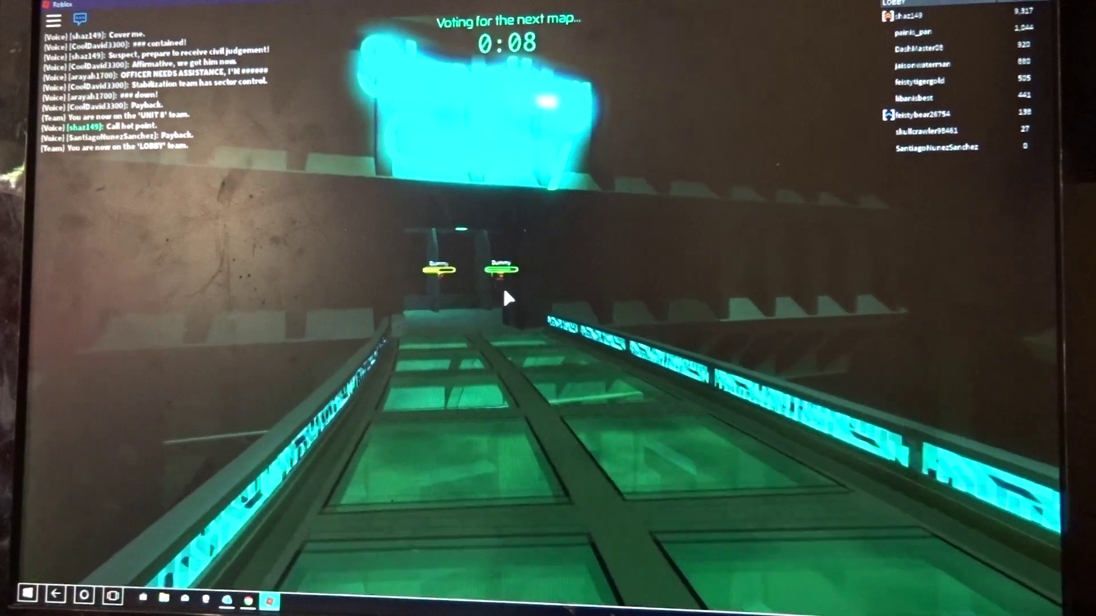
pyautogui.press('w')
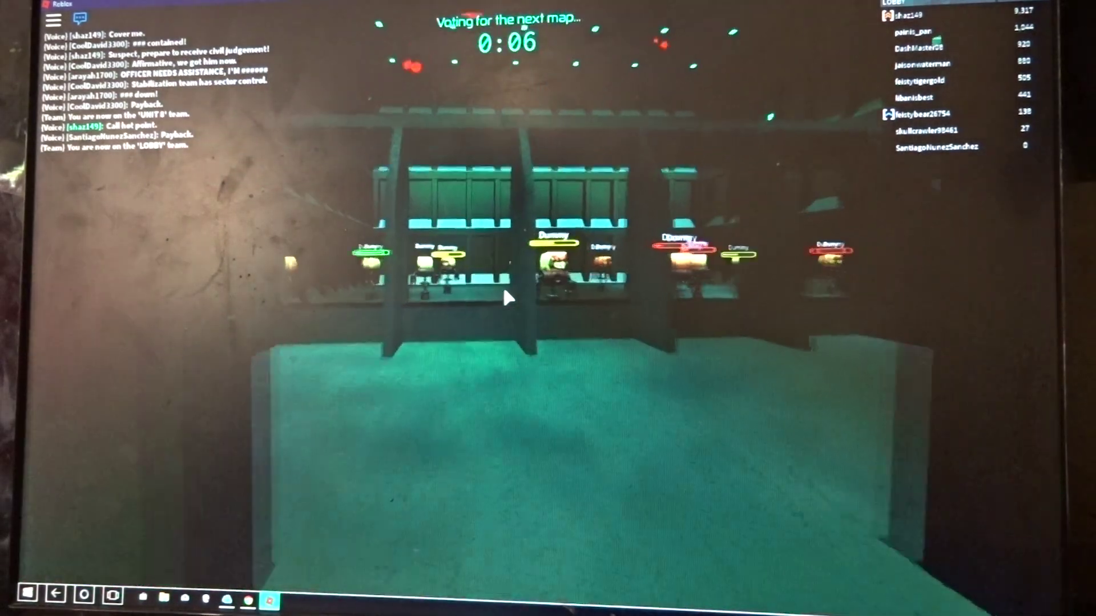
pyautogui.press('w')
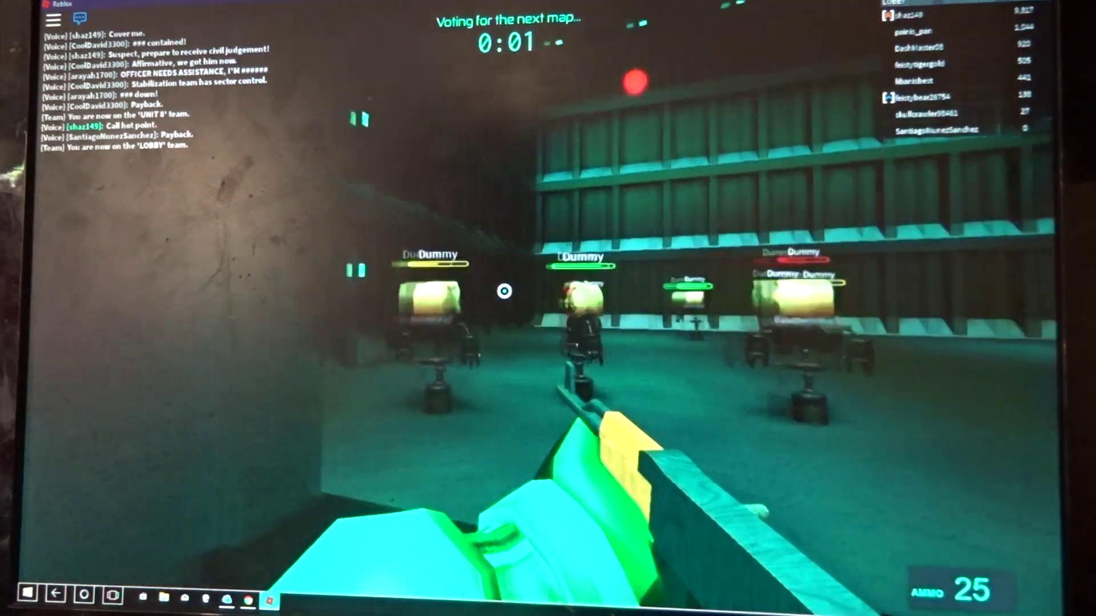
pyautogui.moveTo(504, 291); pyautogui.dragTo(504, 291)
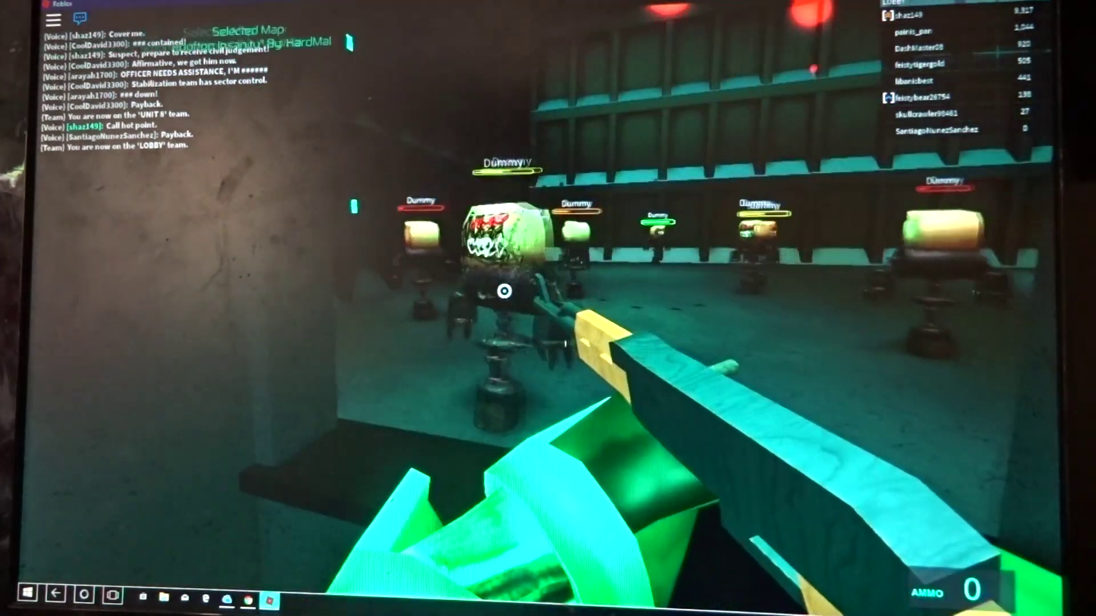
# Step: Reload the test rifle and resume firing at the Dummy targets
pyautogui.press('r')
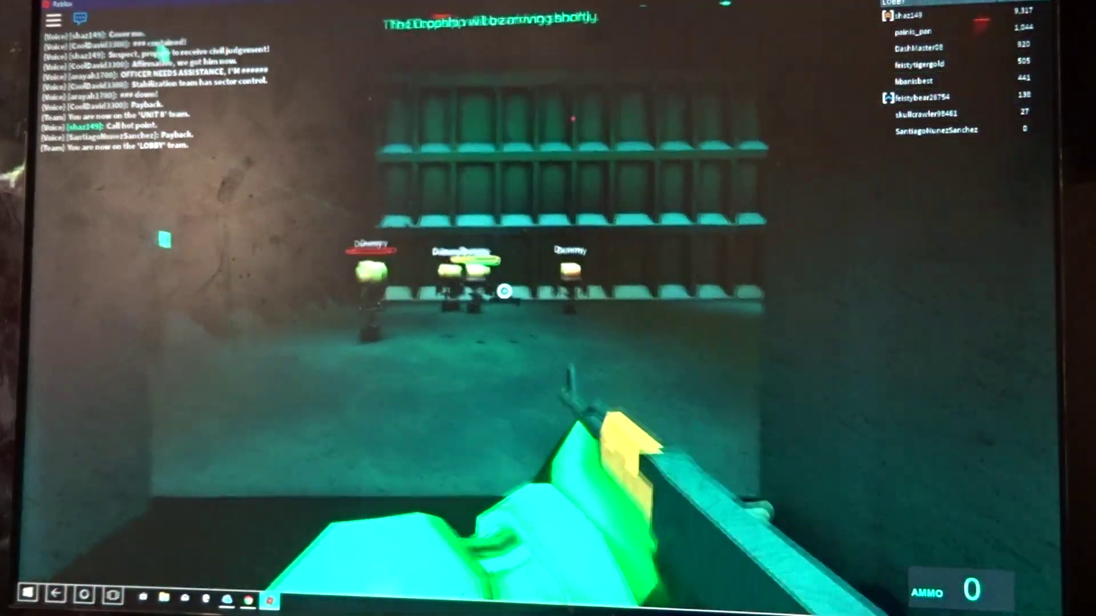
pyautogui.moveTo(505, 291); pyautogui.dragTo(504, 291)
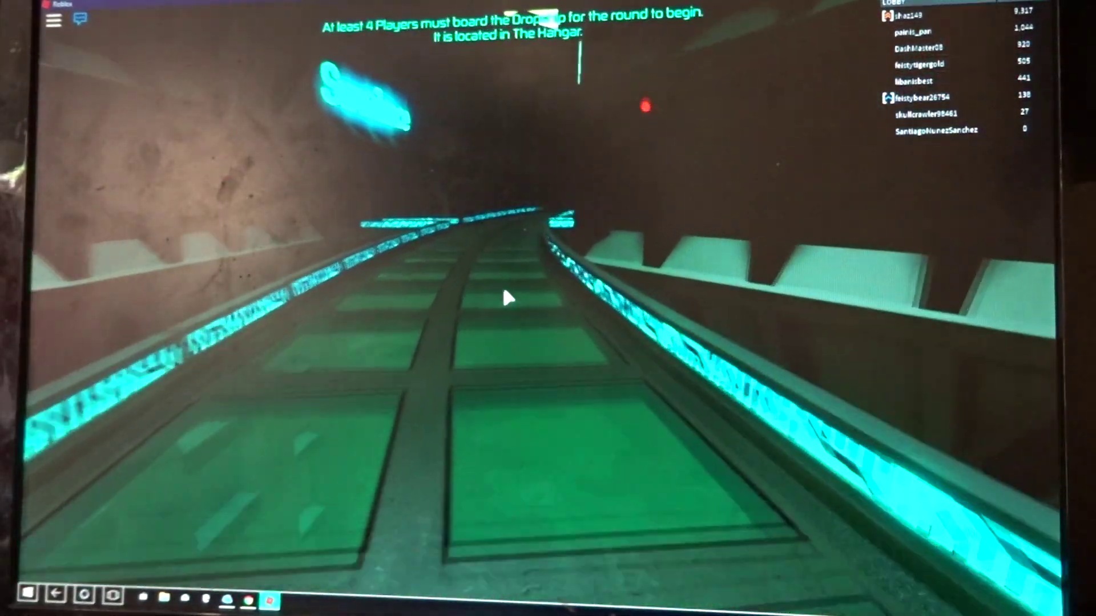
# Step: Walk along the glass corridor past another player, through the Hangar doorway into the crate rooms
pyautogui.press('w')
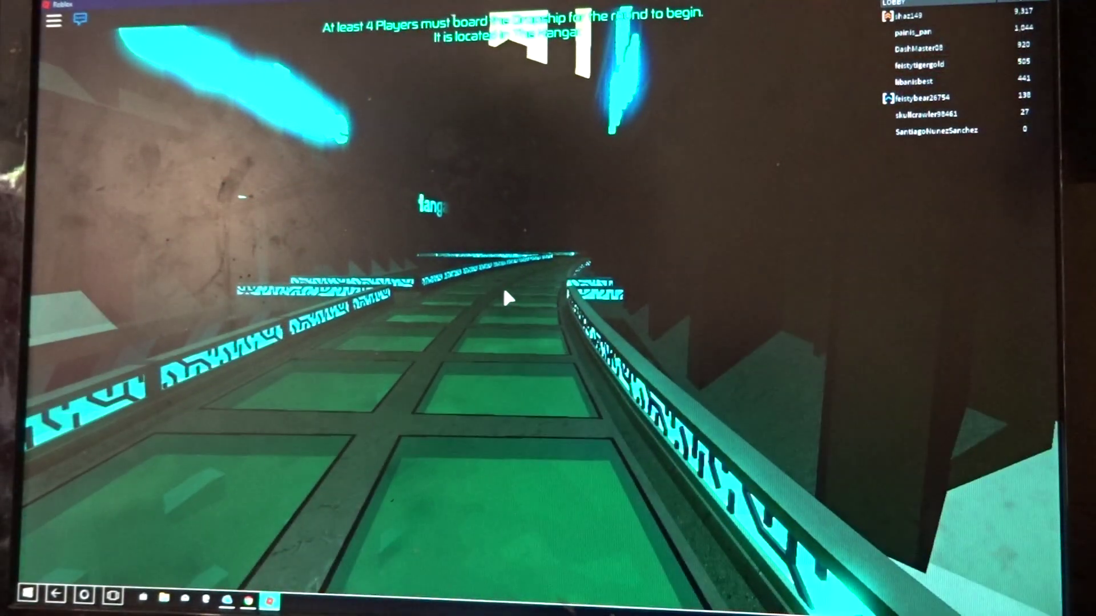
pyautogui.press('w')
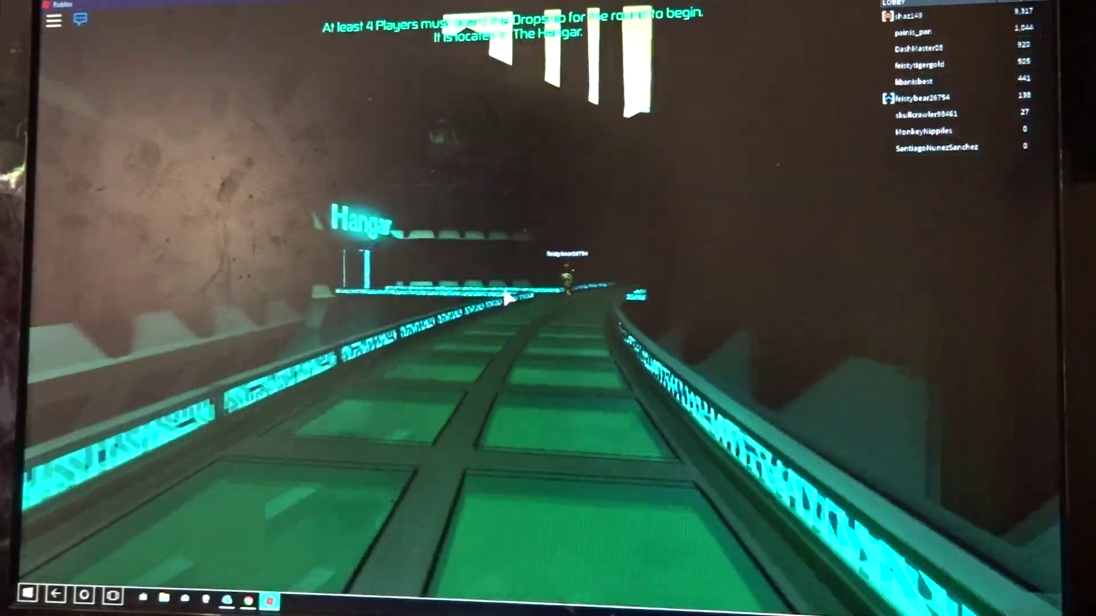
pyautogui.press('w')
pyautogui.press('w')
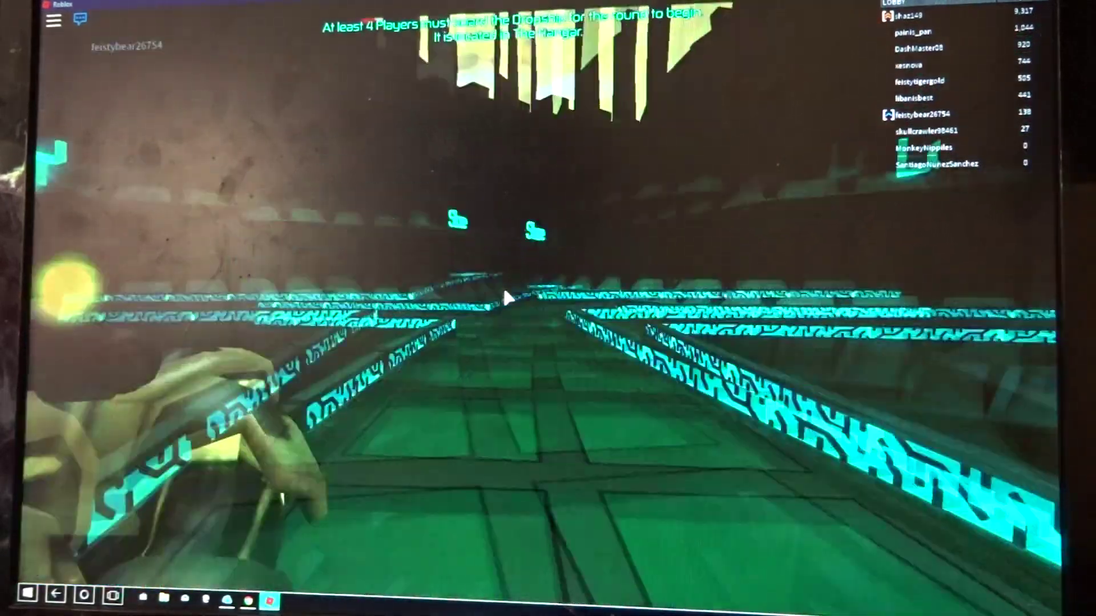
pyautogui.press('w')
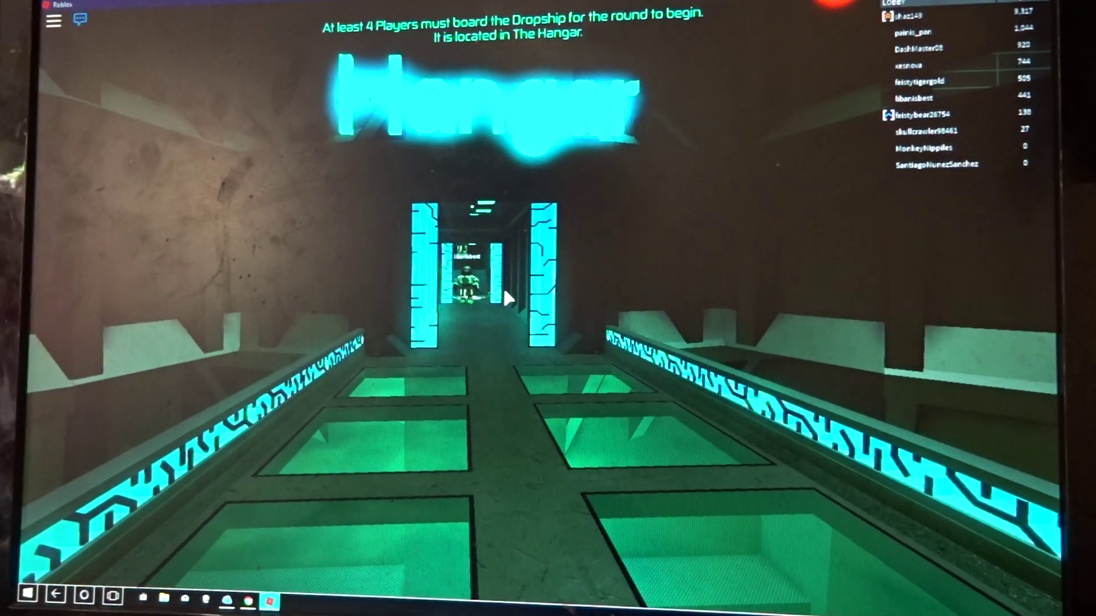
pyautogui.press('w')
pyautogui.press('w')
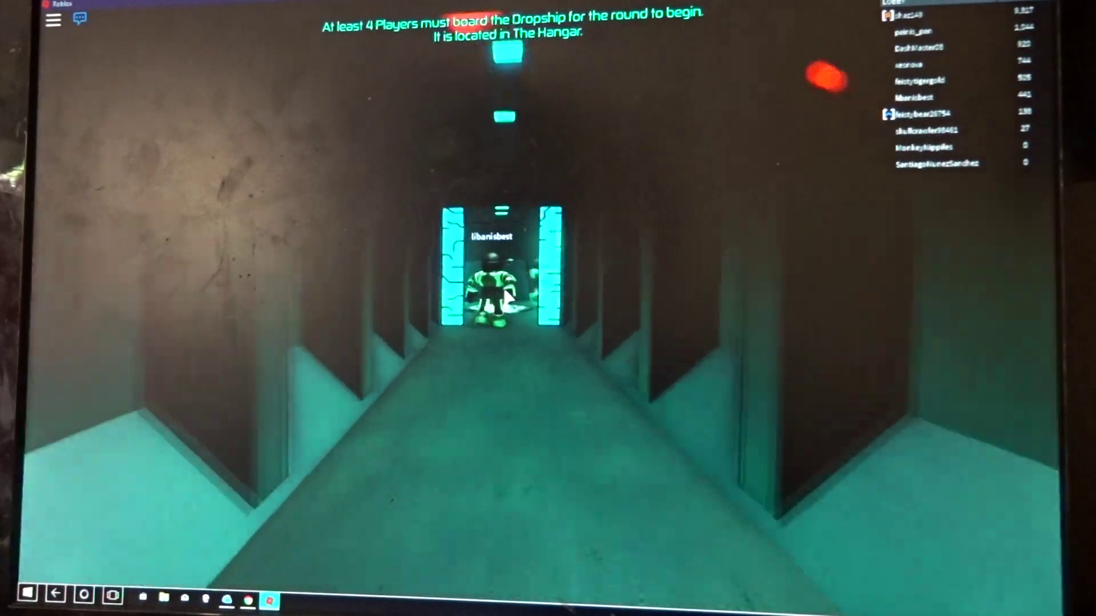
pyautogui.press('w')
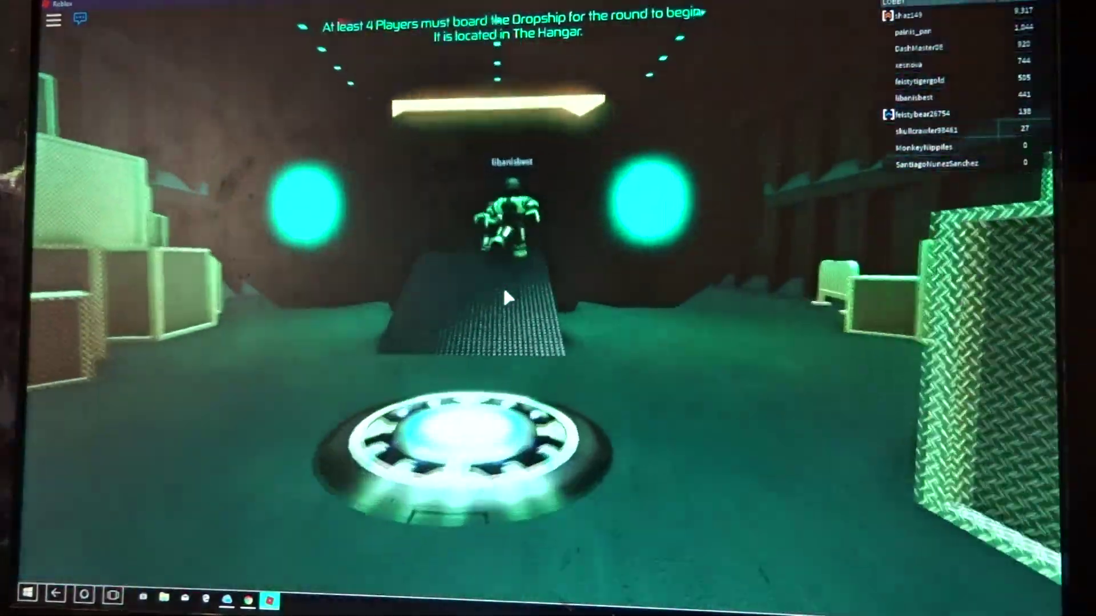
pyautogui.press('w')
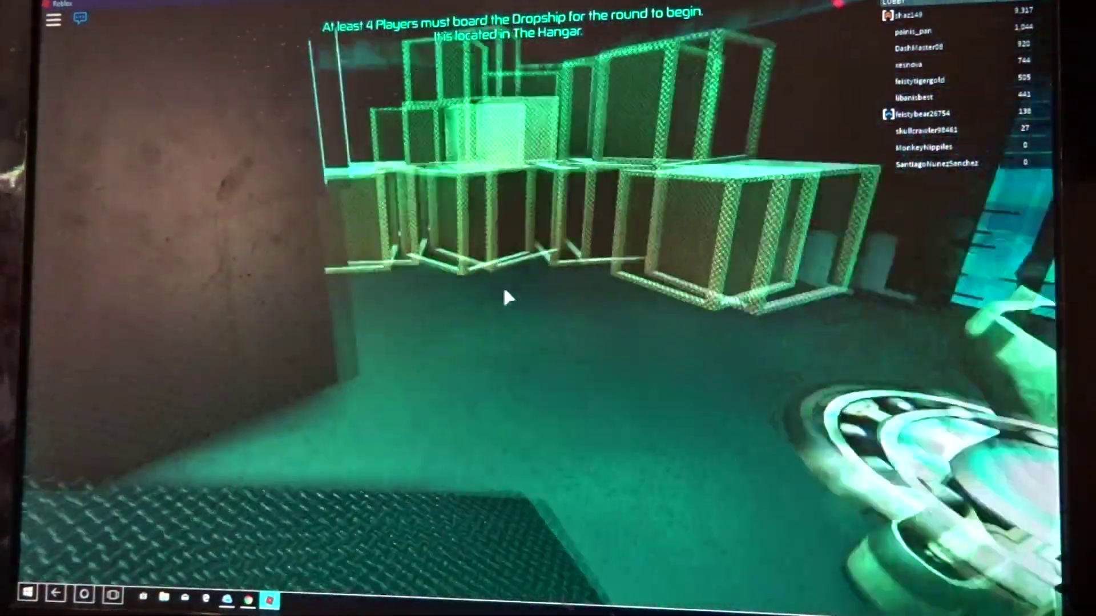
pyautogui.press('w')
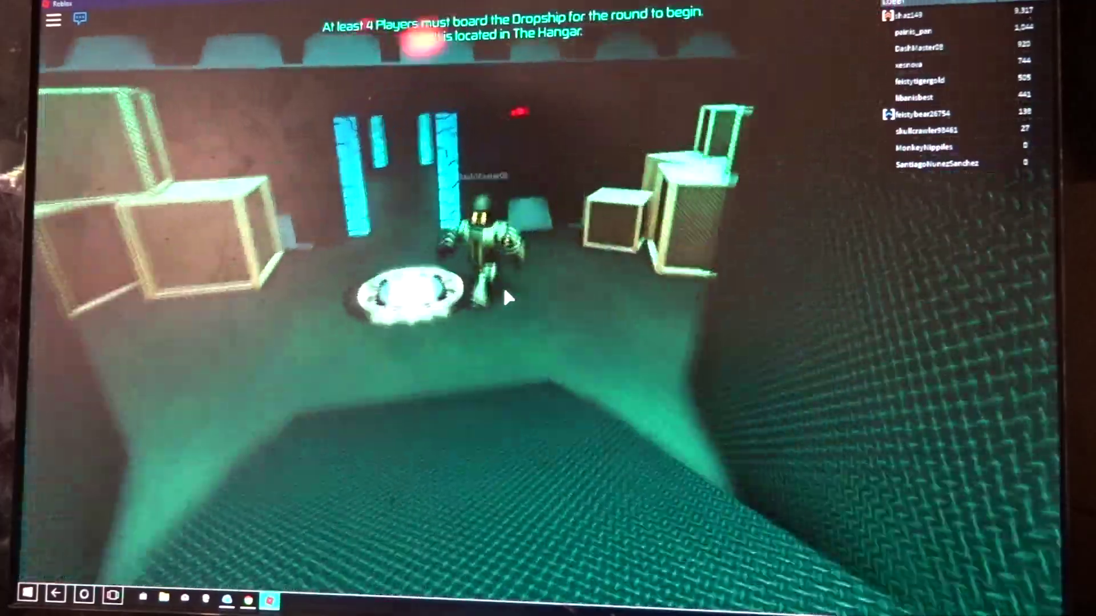
pyautogui.press('w')
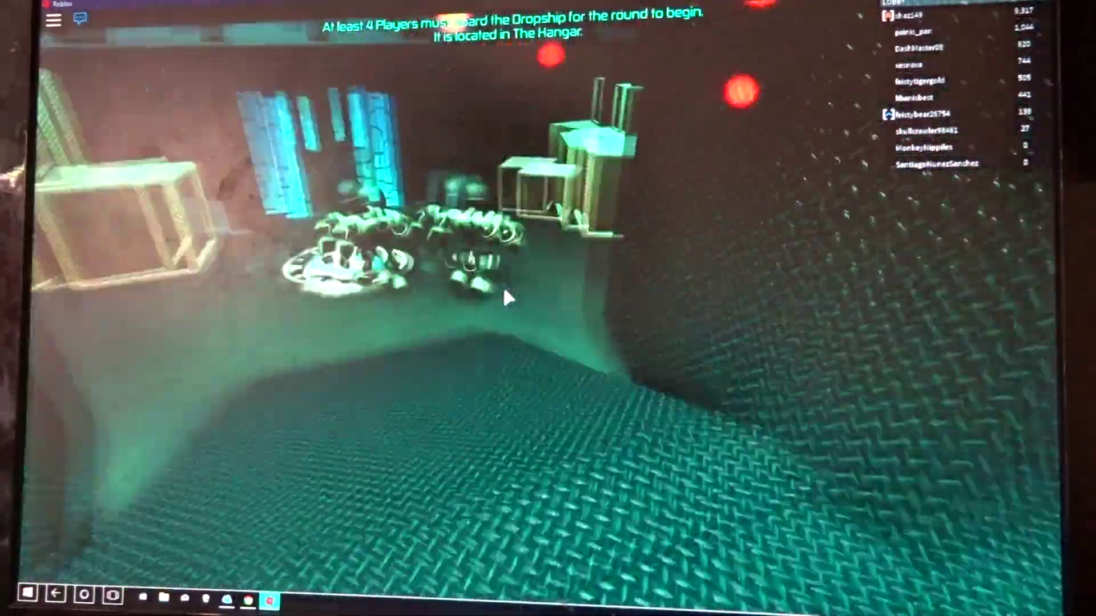
pyautogui.press('w')
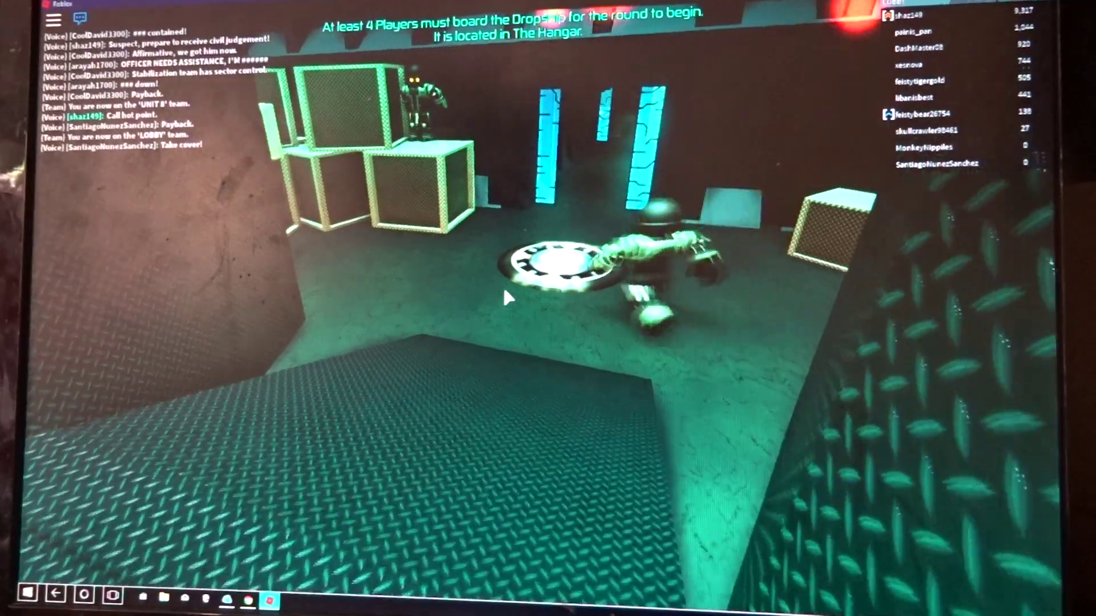
# Step: Walk onto the hangar's metal ramp, look around the room, and bring up the voice callouts
pyautogui.moveTo(505, 297); pyautogui.dragTo(506, 297)
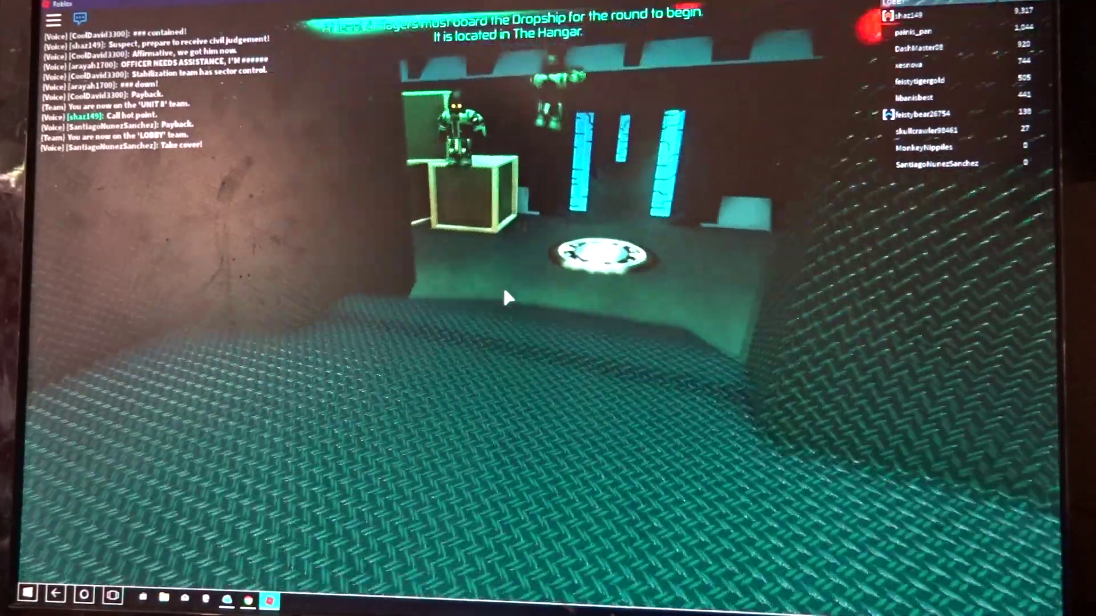
pyautogui.press('w')
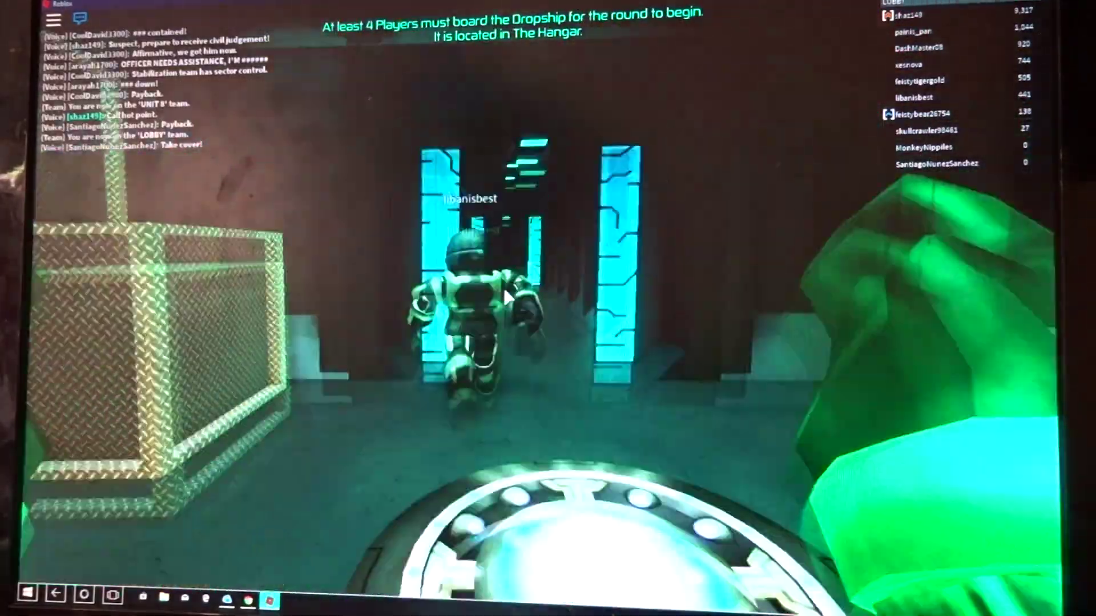
pyautogui.press('w')
pyautogui.moveTo(506, 298); pyautogui.dragTo(505, 297)
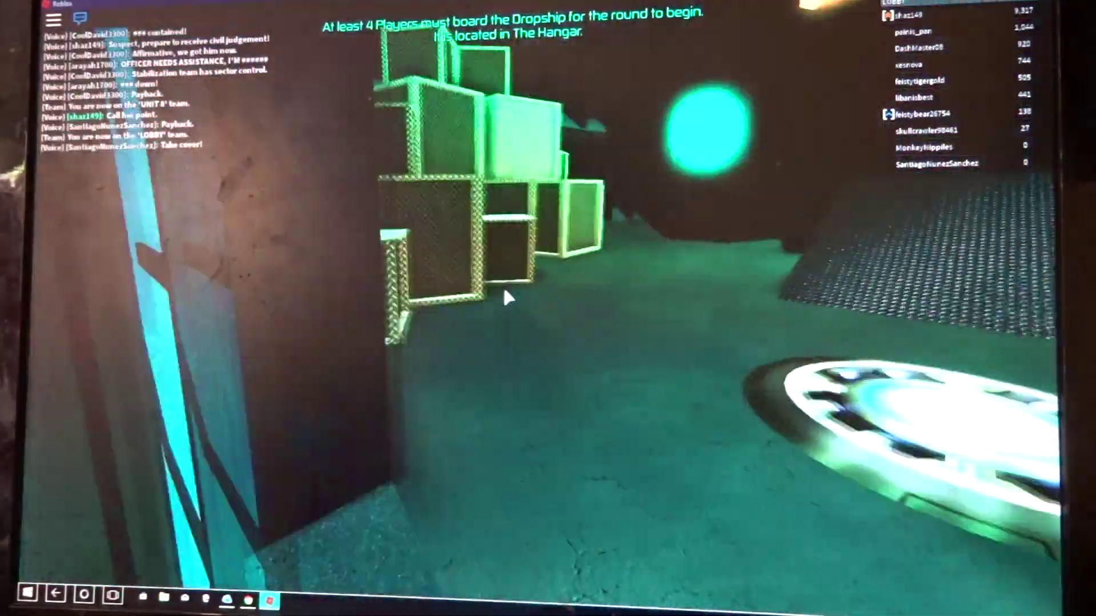
pyautogui.press('w')
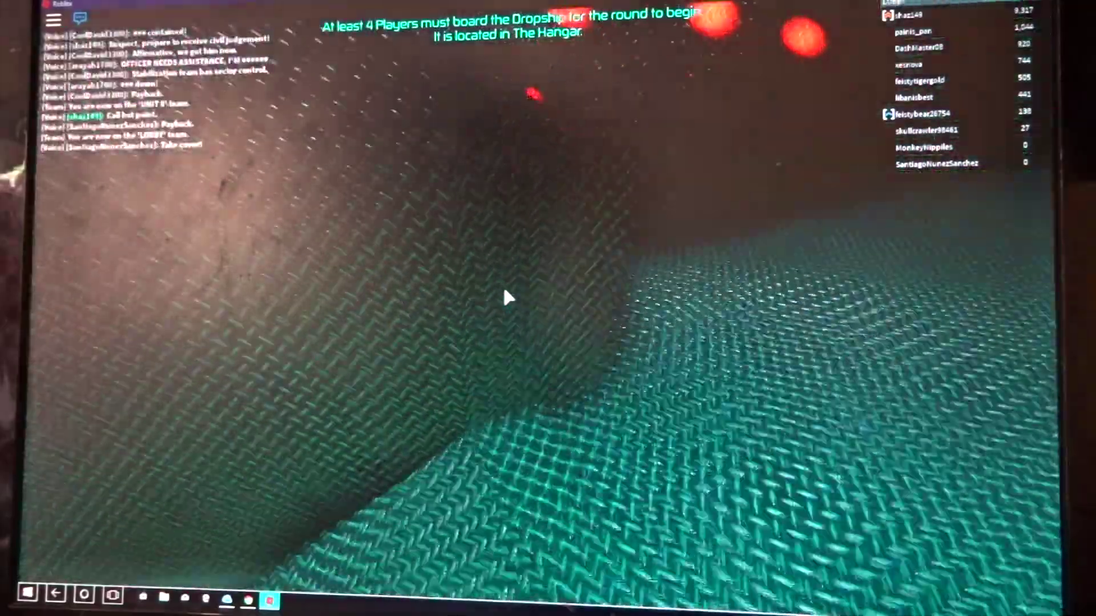
pyautogui.press('w')
pyautogui.moveTo(505, 297); pyautogui.dragTo(505, 297)
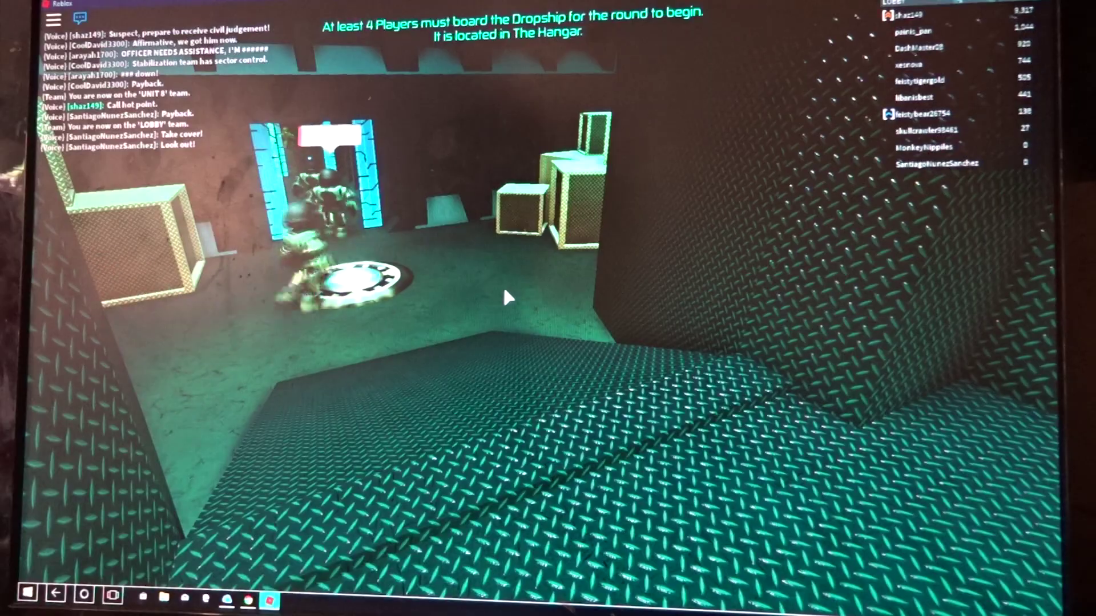
pyautogui.moveTo(505, 297); pyautogui.dragTo(505, 297)
pyautogui.press('v')
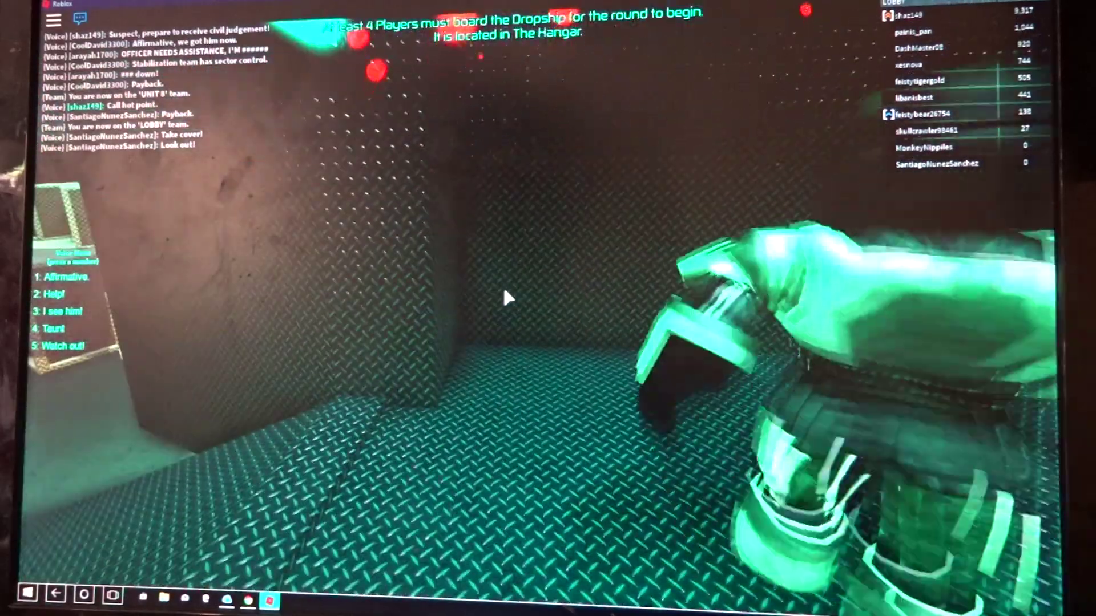
pyautogui.moveTo(505, 297); pyautogui.dragTo(505, 297)
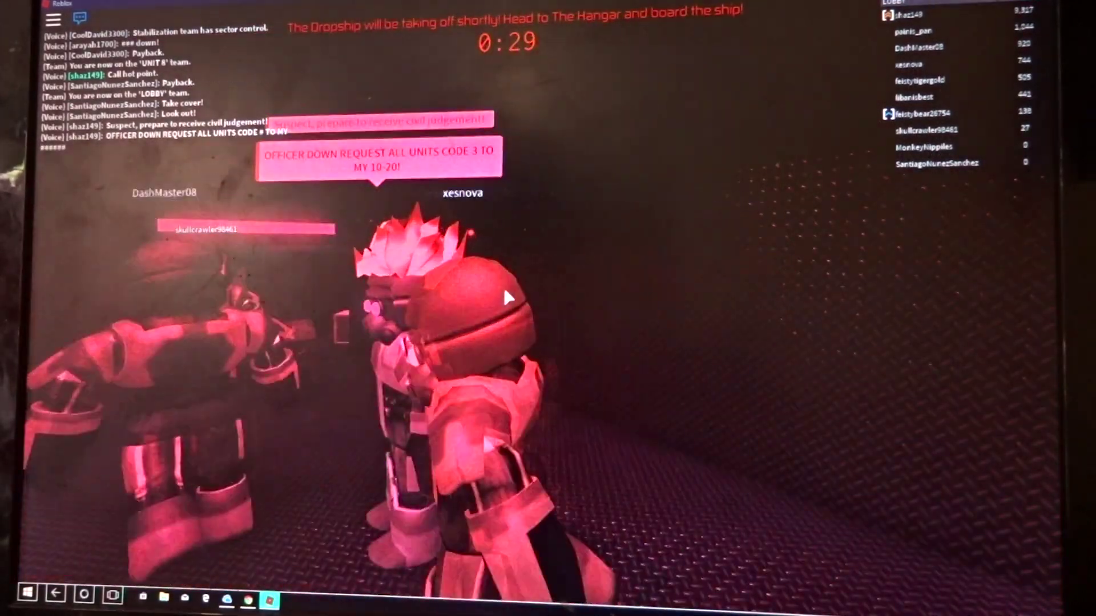
# Step: Look around the waiting players and send a quick voice callout from the Voice Menu
pyautogui.moveTo(505, 297); pyautogui.dragTo(505, 297)
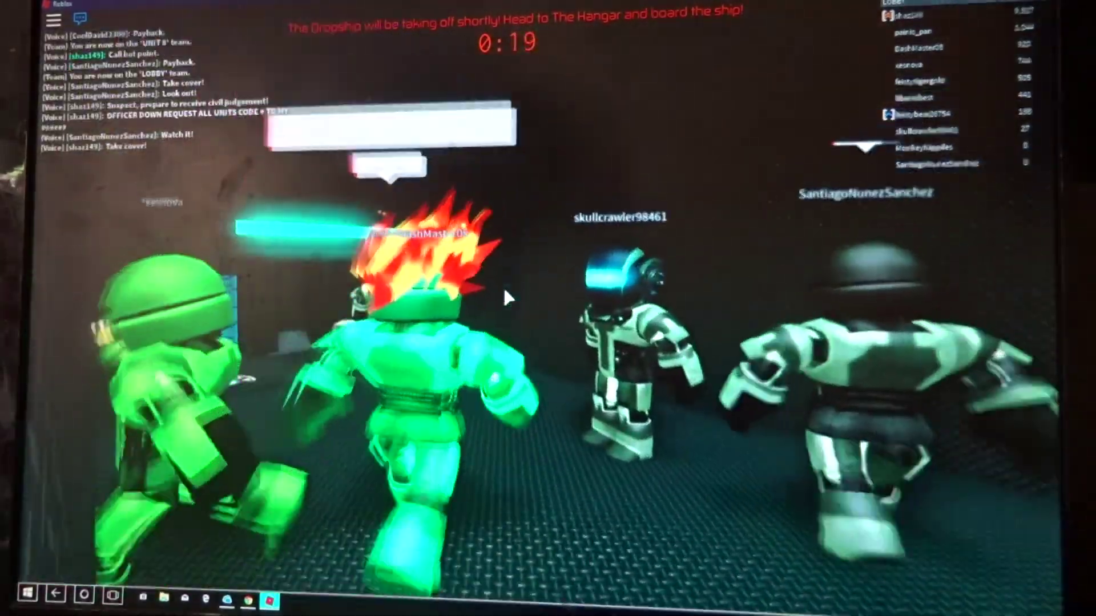
pyautogui.press('v')
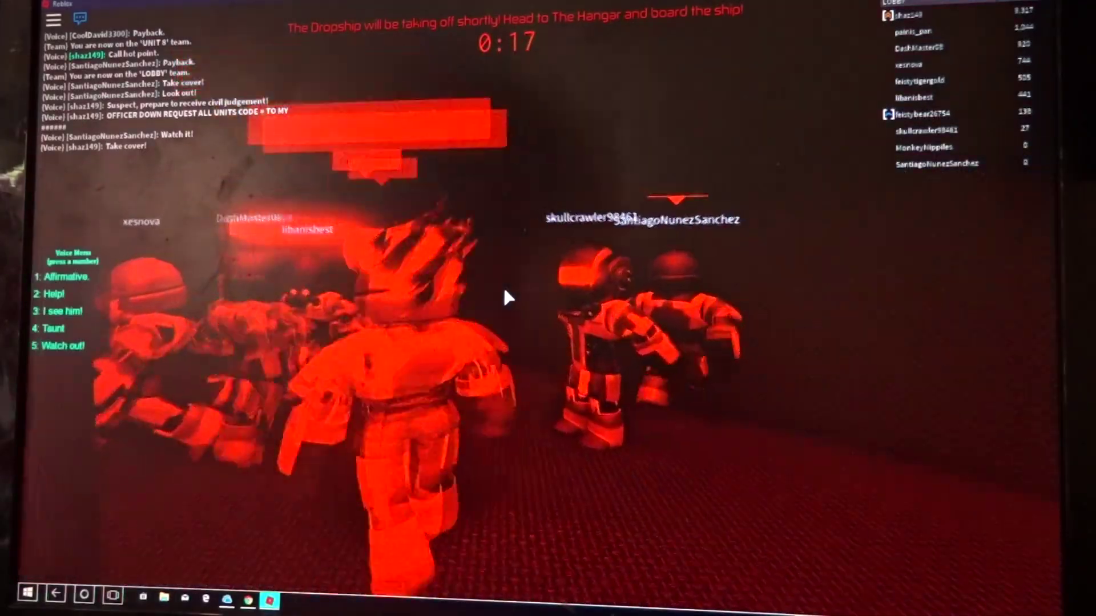
pyautogui.press('1')
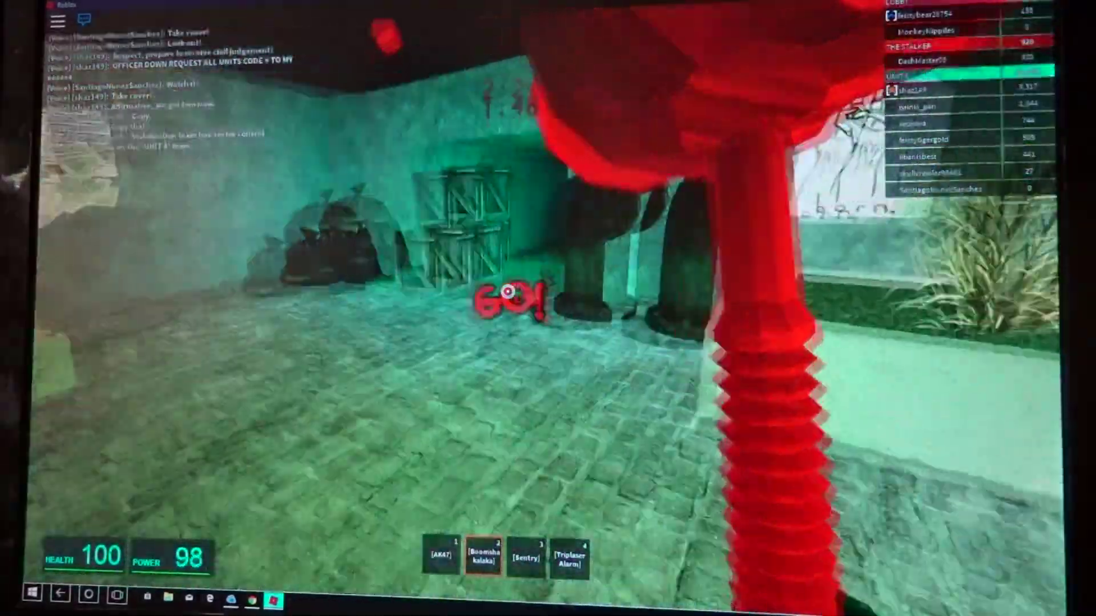
# Step: Select the Triplaser Alarm, try to place it, and run through the courtyard to the stairs
pyautogui.press('4')
pyautogui.press('w')
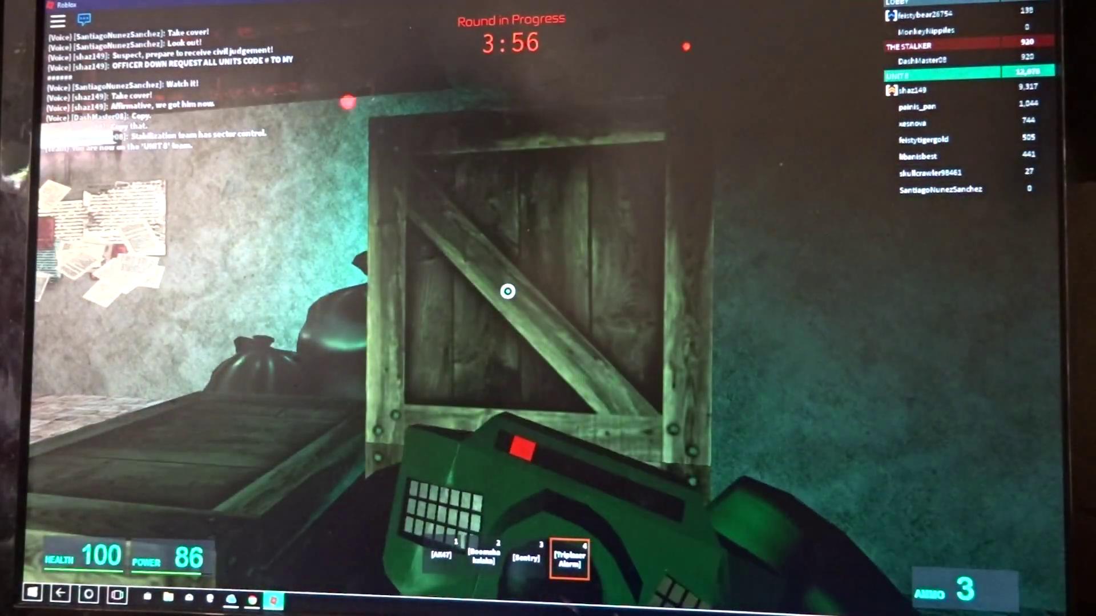
pyautogui.click(508, 292)
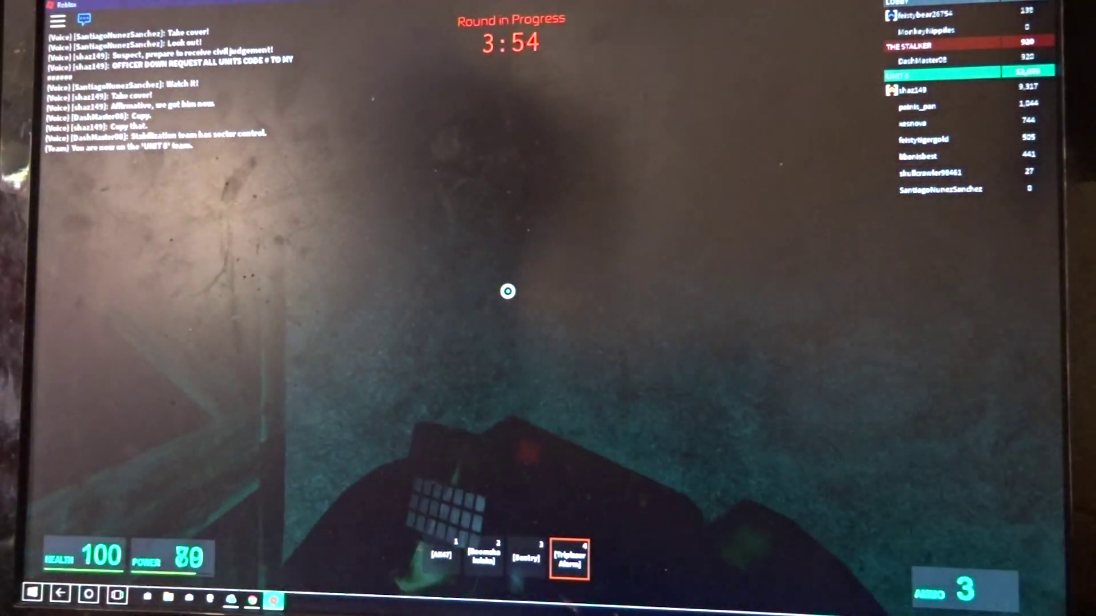
pyautogui.press('w')
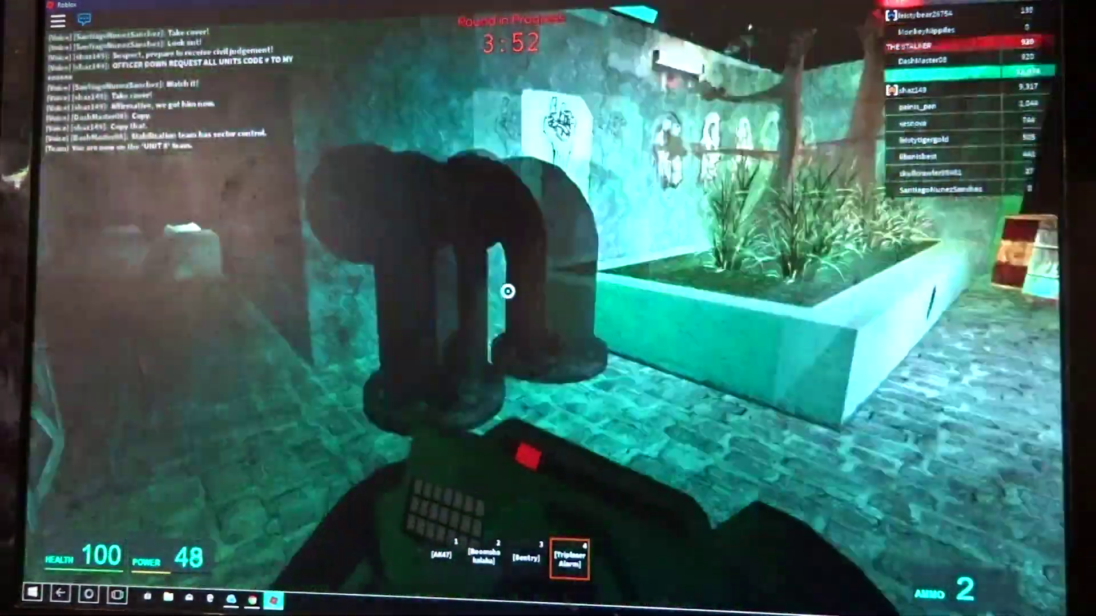
pyautogui.press('w')
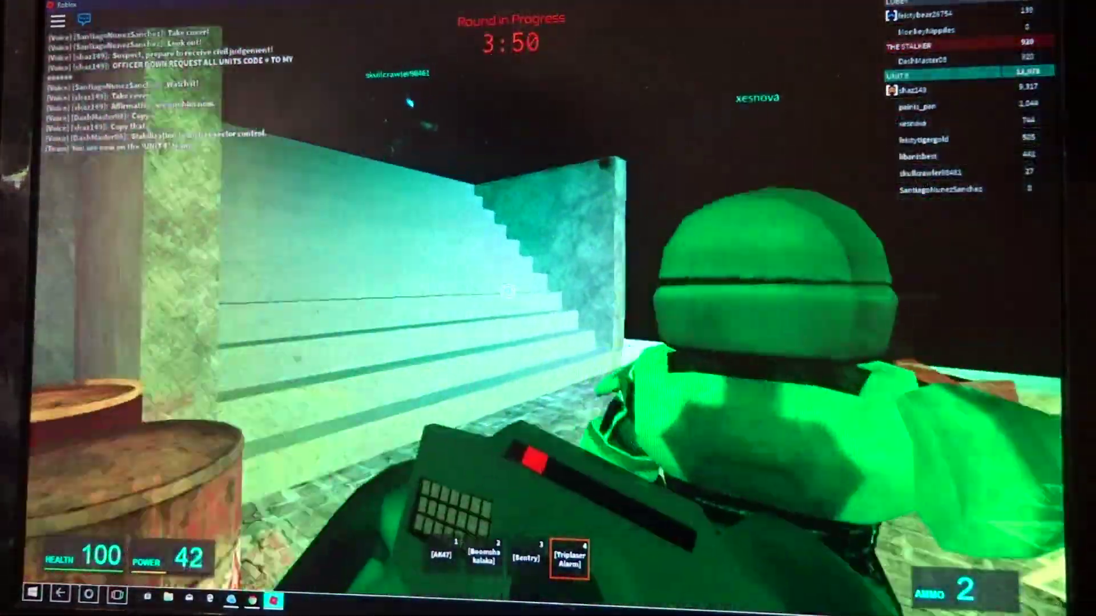
pyautogui.press('w')
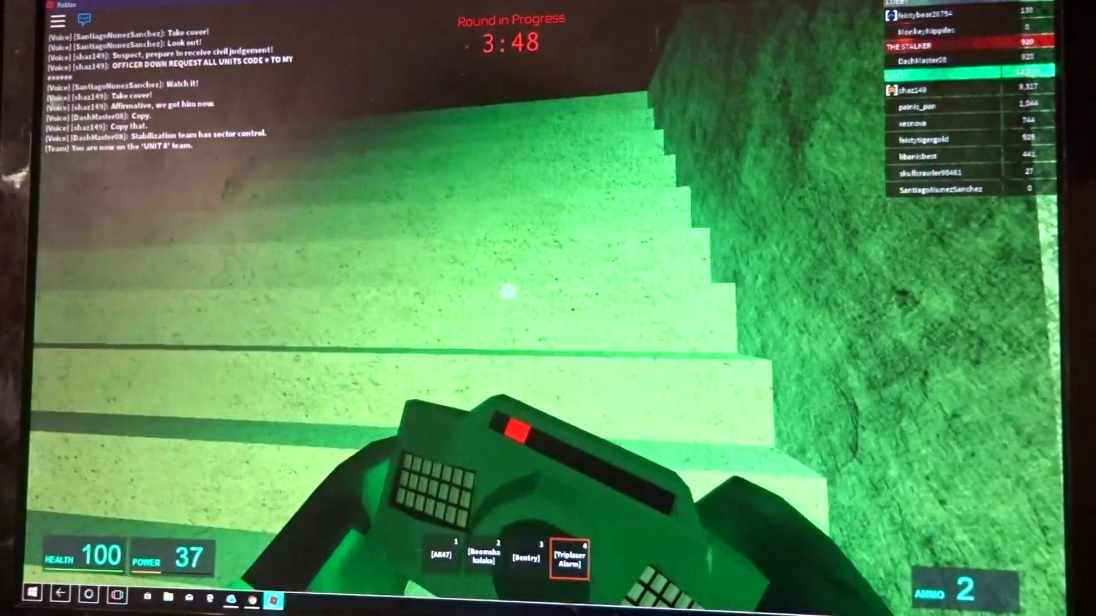
pyautogui.press('w')
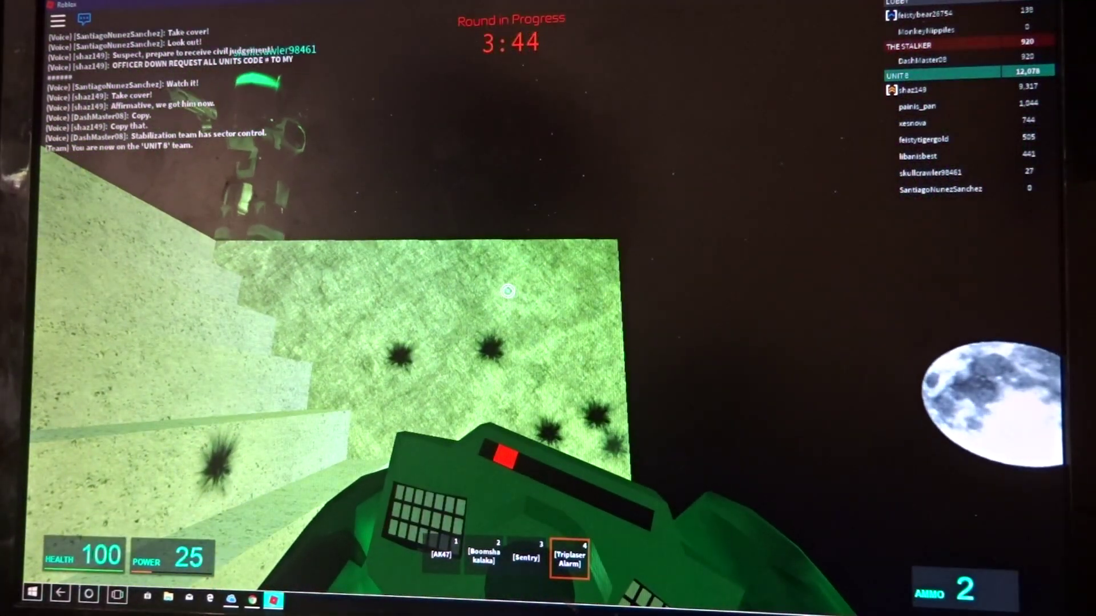
# Step: Retry deploying the triplaser alarm, then keep moving into the lit courtyard while power recovers
pyautogui.click(508, 291)
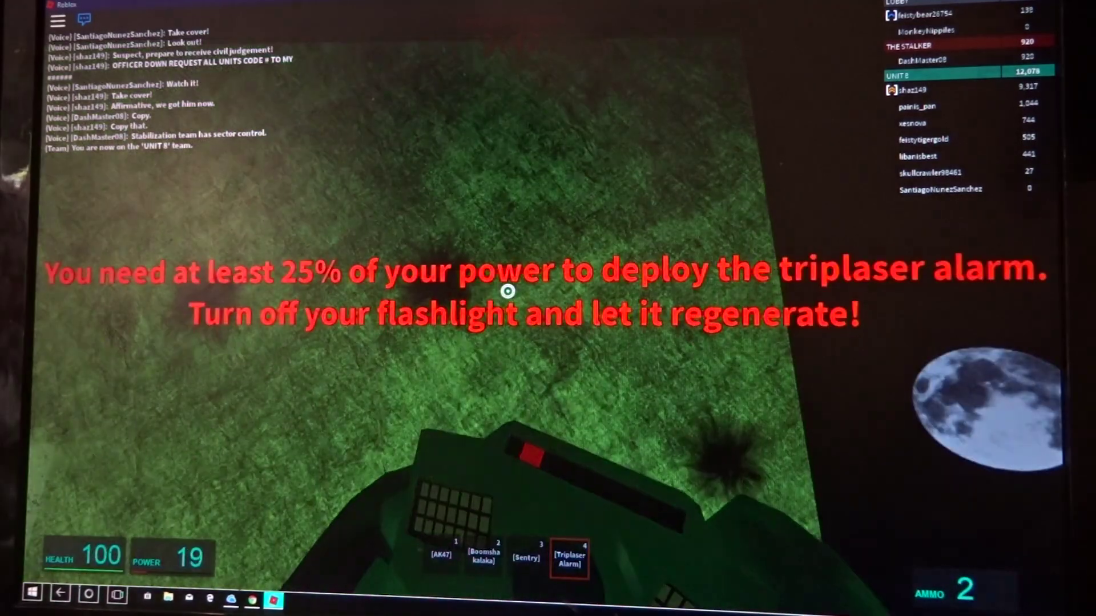
pyautogui.press('w')
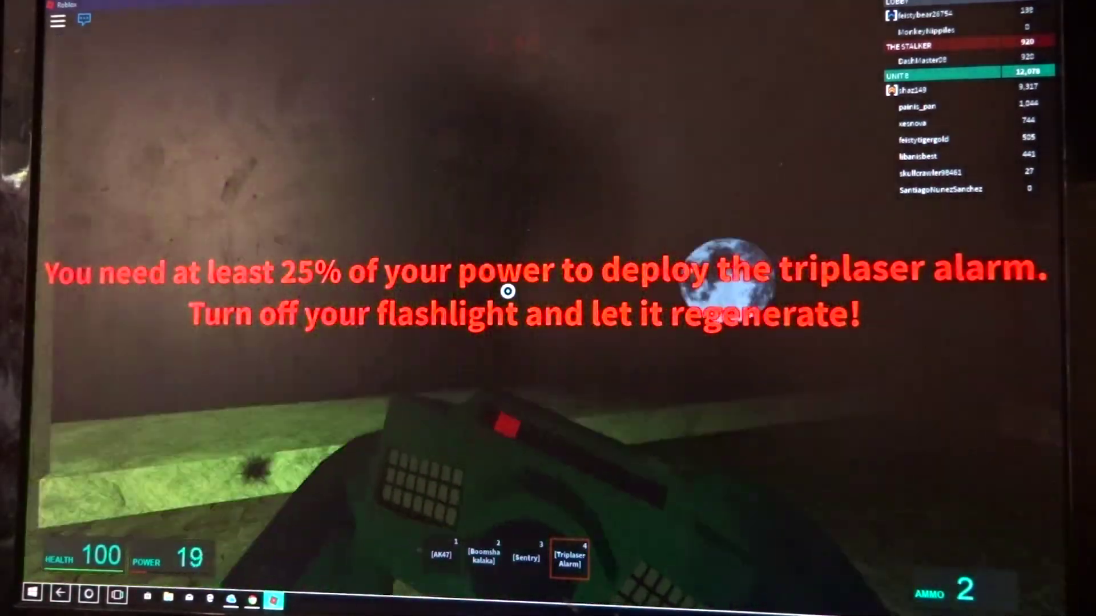
pyautogui.press('w')
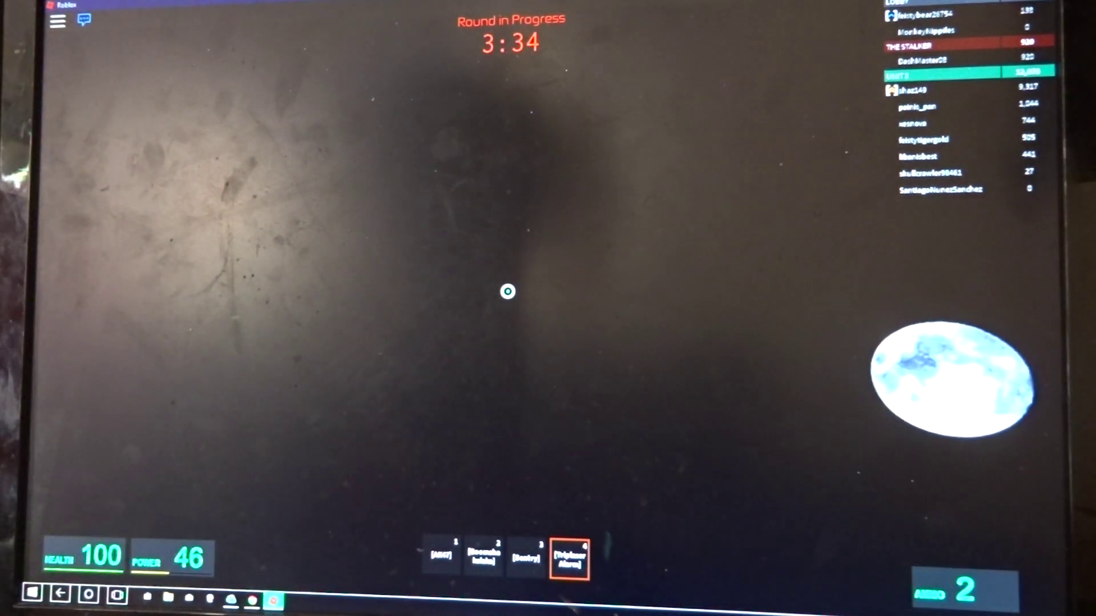
pyautogui.press('w')
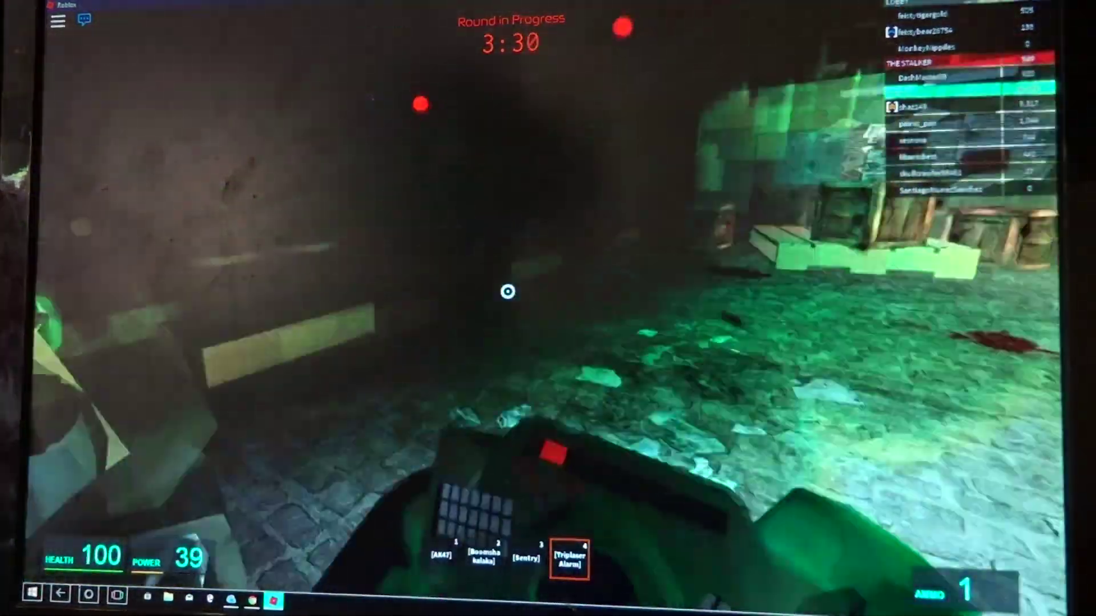
# Step: Switch to the AK47 and fire at the enemy while moving
pyautogui.press('1')
pyautogui.click(507, 291)
pyautogui.moveTo(508, 291); pyautogui.dragTo(507, 292)
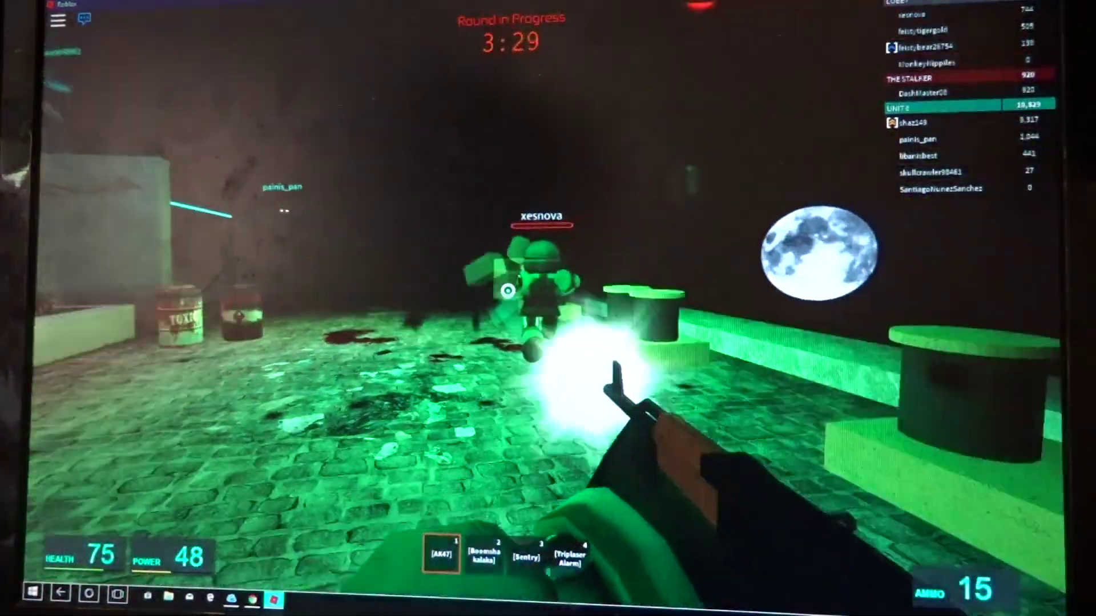
pyautogui.press('w')
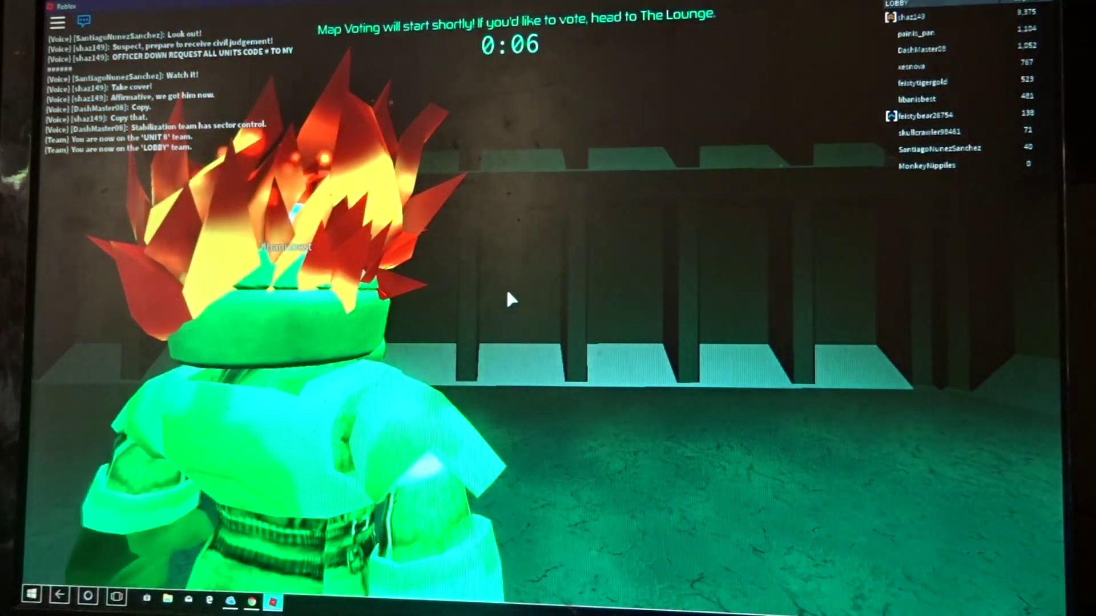
# Step: Run from the lobby through the corridor and along the Hangar walkway
pyautogui.moveTo(510, 299); pyautogui.dragTo(510, 299)
pyautogui.press('w')
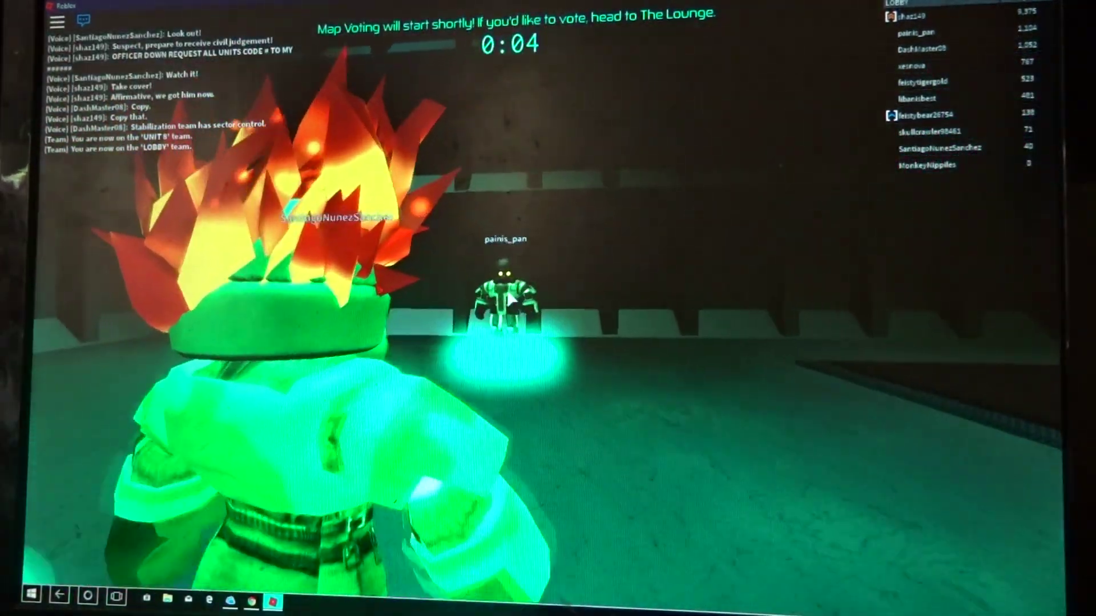
pyautogui.press('w')
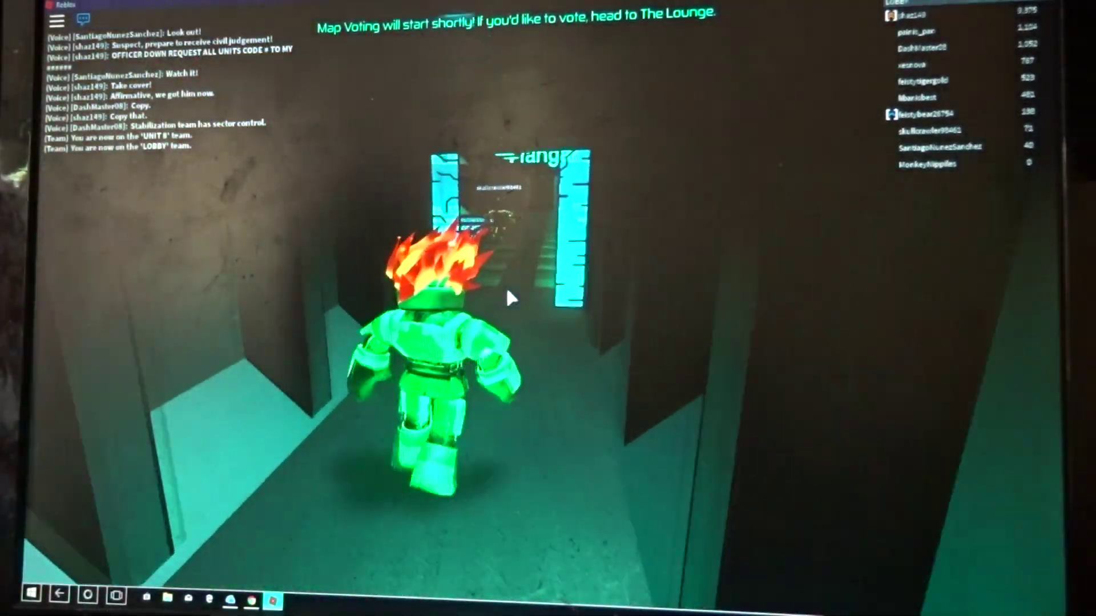
pyautogui.press('w')
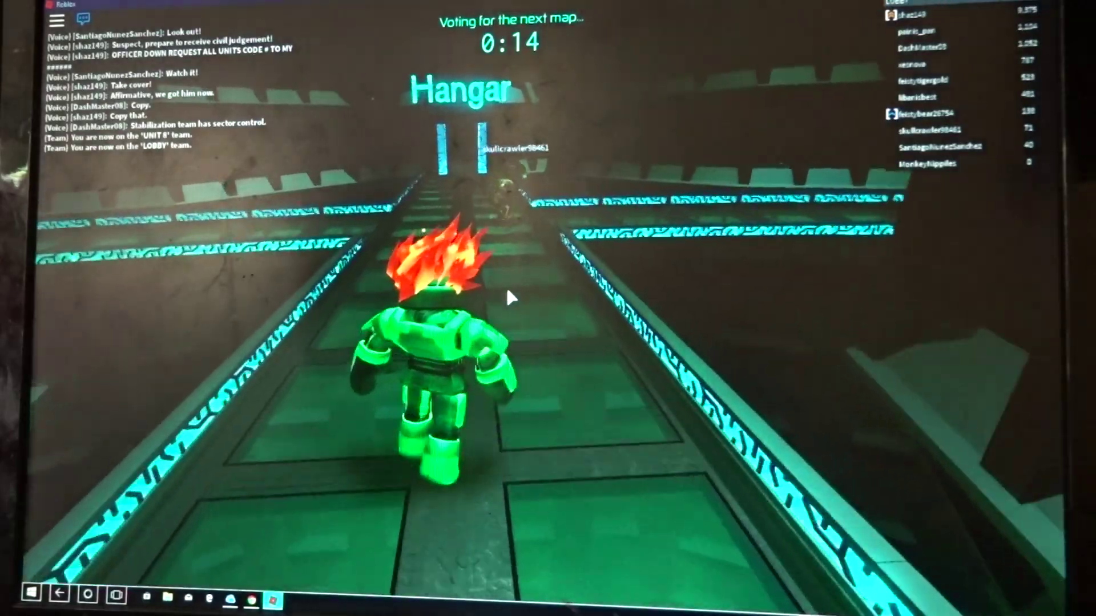
pyautogui.press('w')
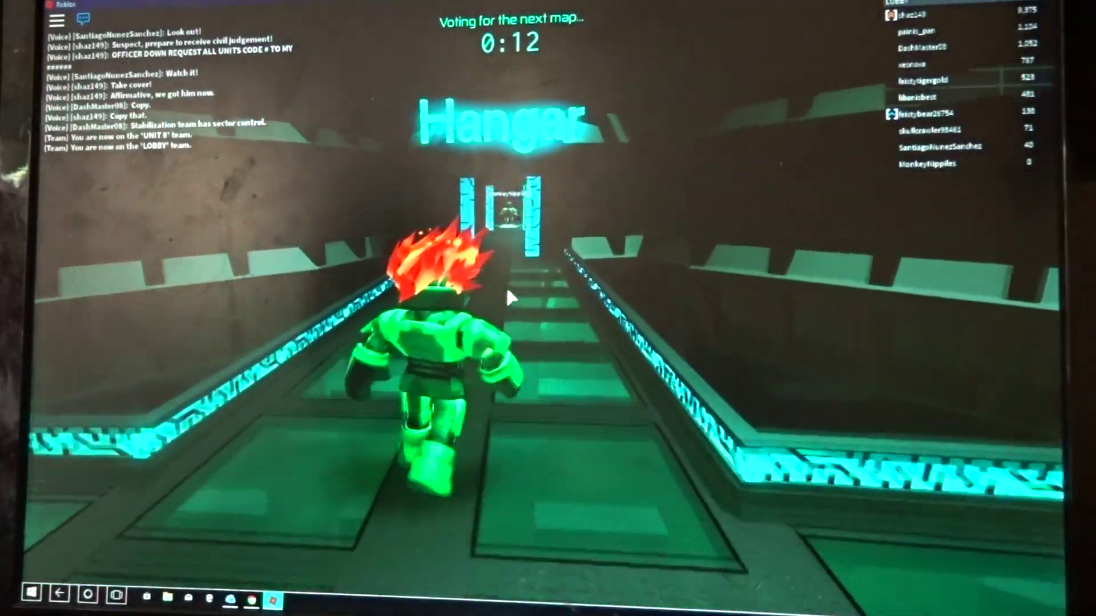
pyautogui.press('w')
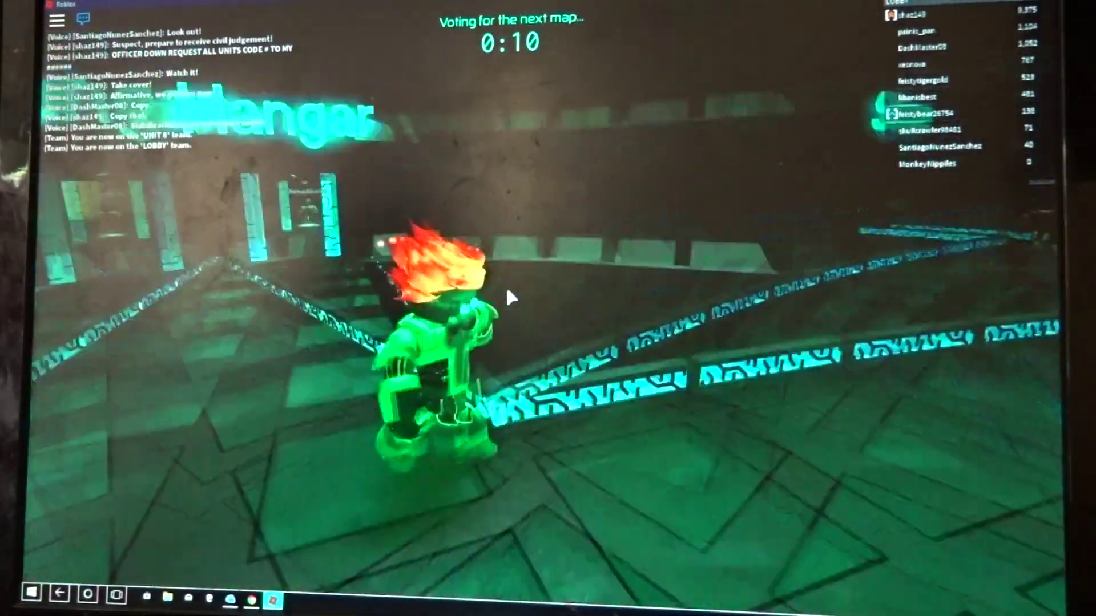
pyautogui.press('w')
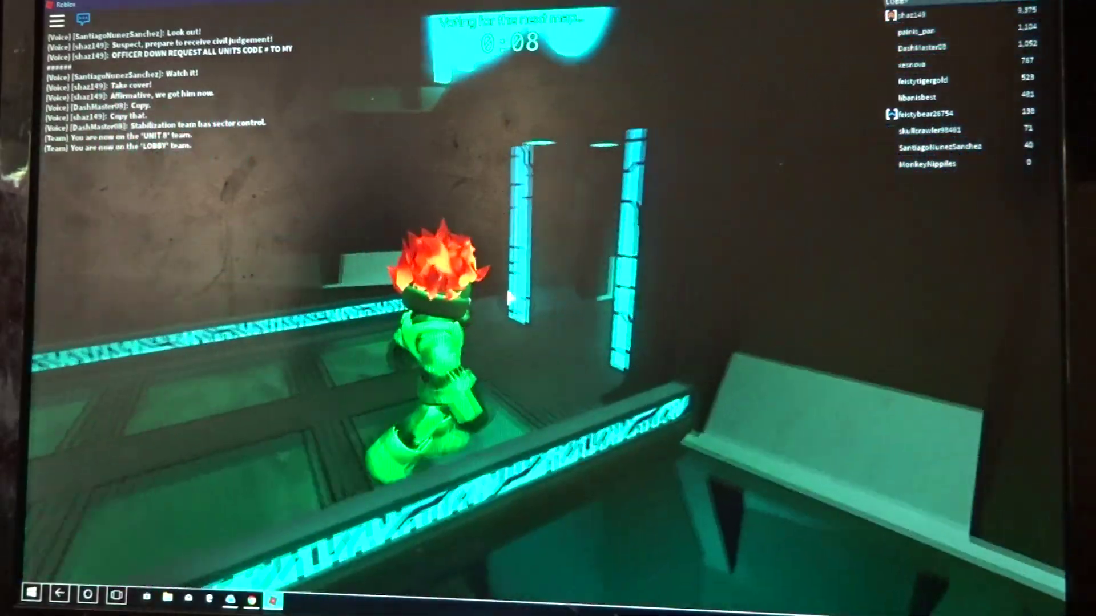
pyautogui.press('w')
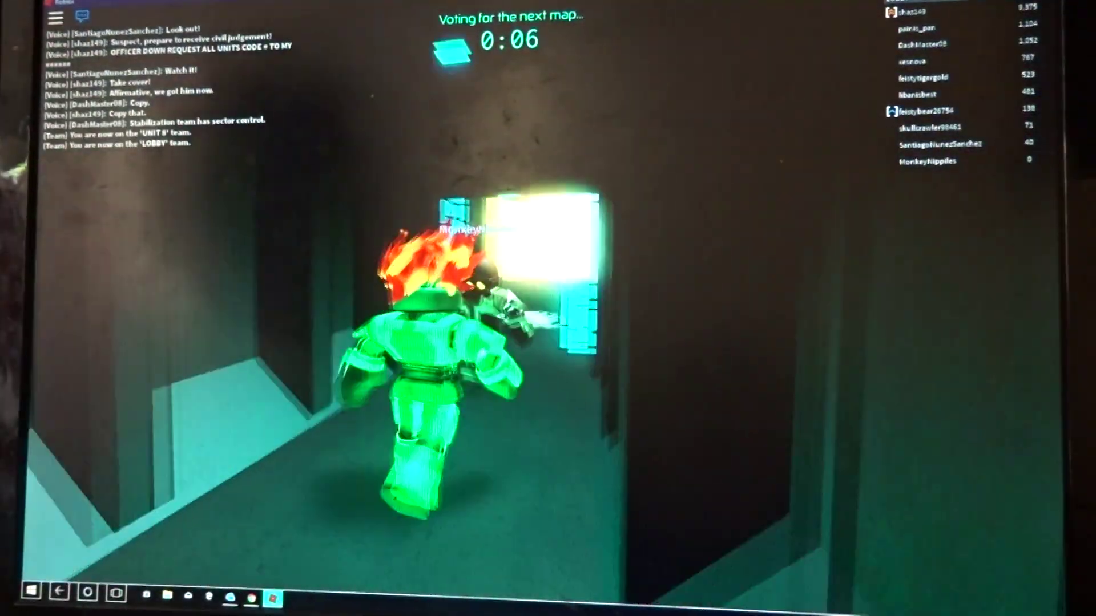
# Step: Pass through the portal into the crate room, climb the crate pile, and jump back down
pyautogui.press('w')
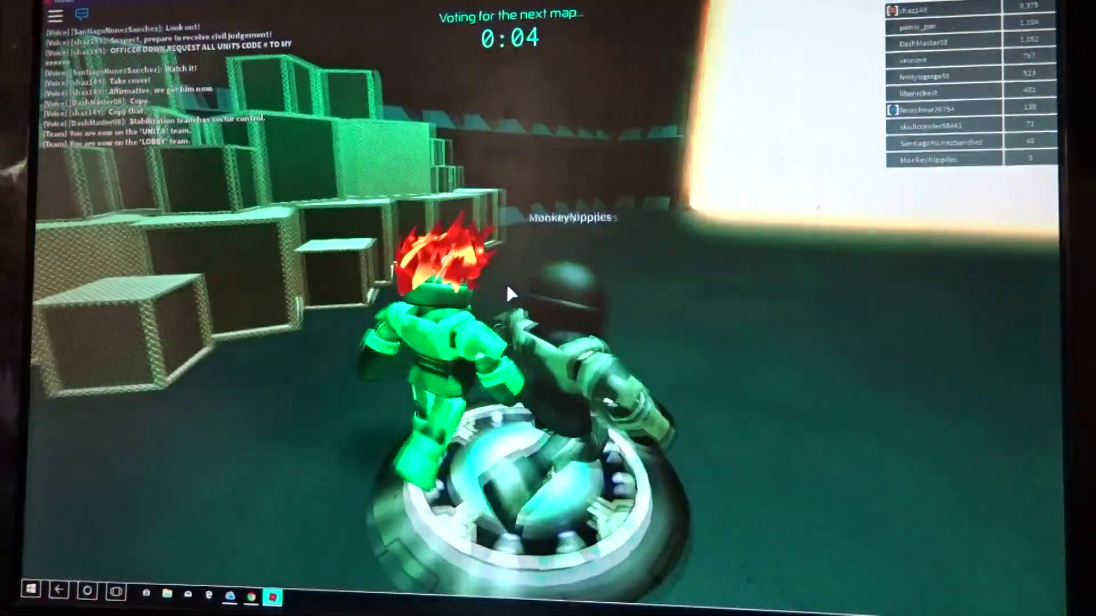
pyautogui.press('w')
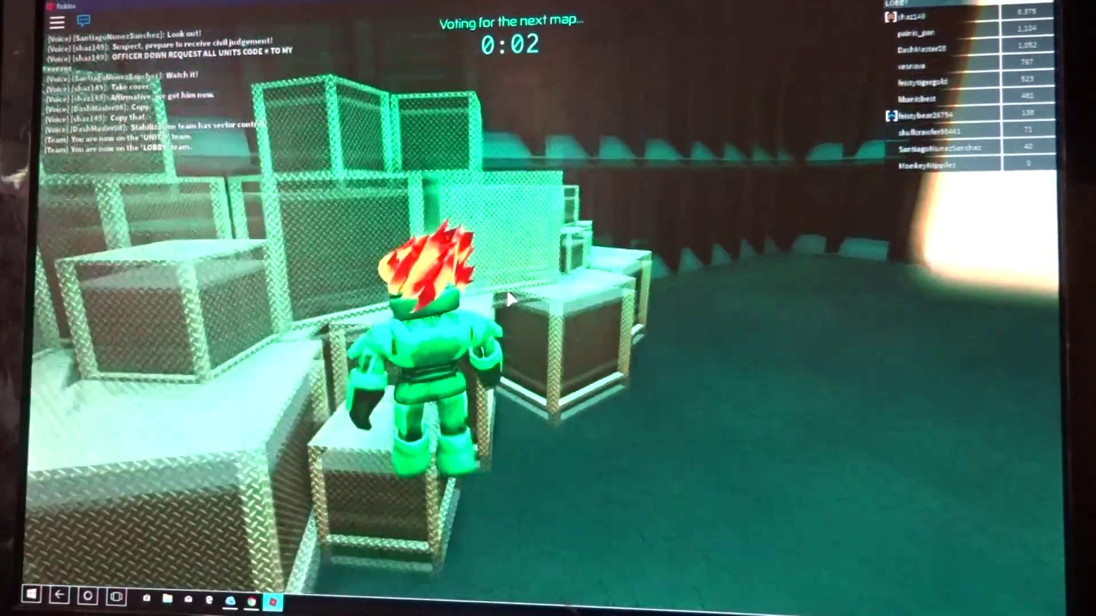
pyautogui.press('w')
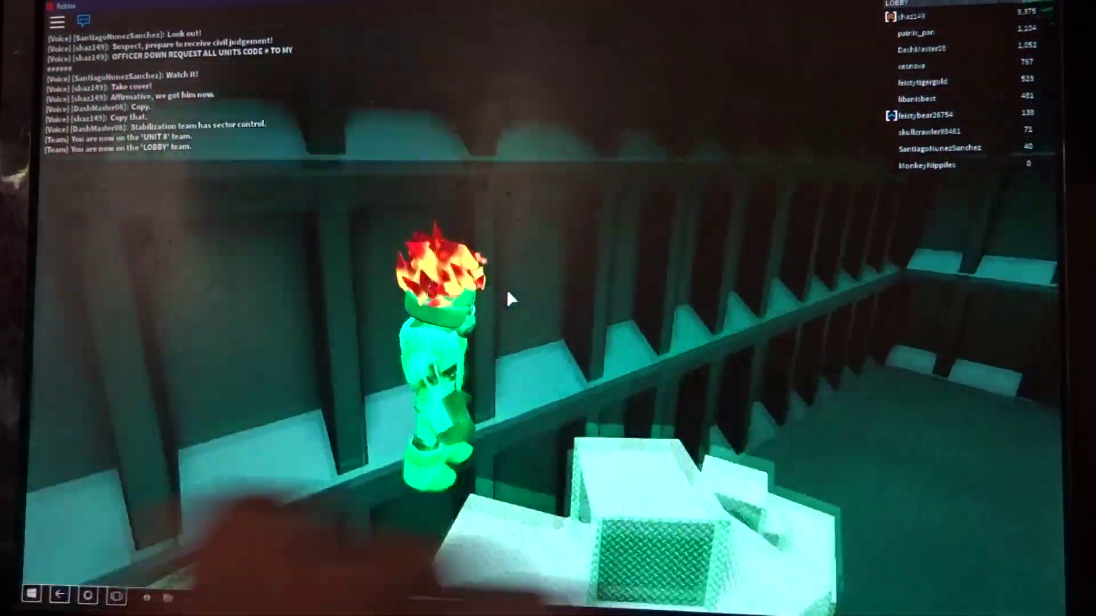
pyautogui.press('w')
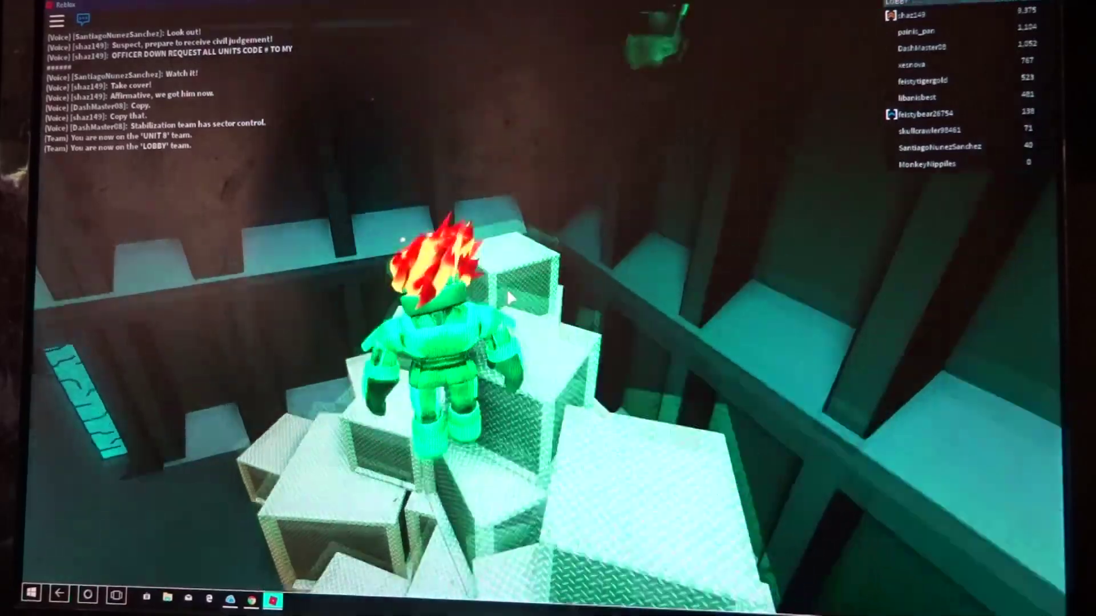
pyautogui.scroll(3, 511, 298)
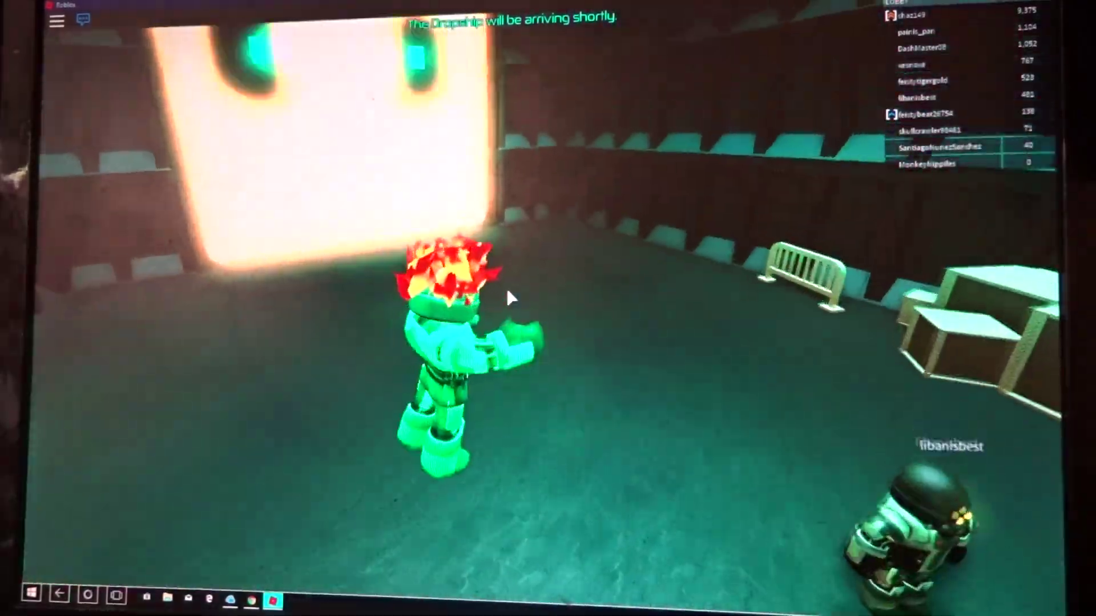
# Step: Move to the teleporter room among other players and orbit the camera around the character
pyautogui.press('w')
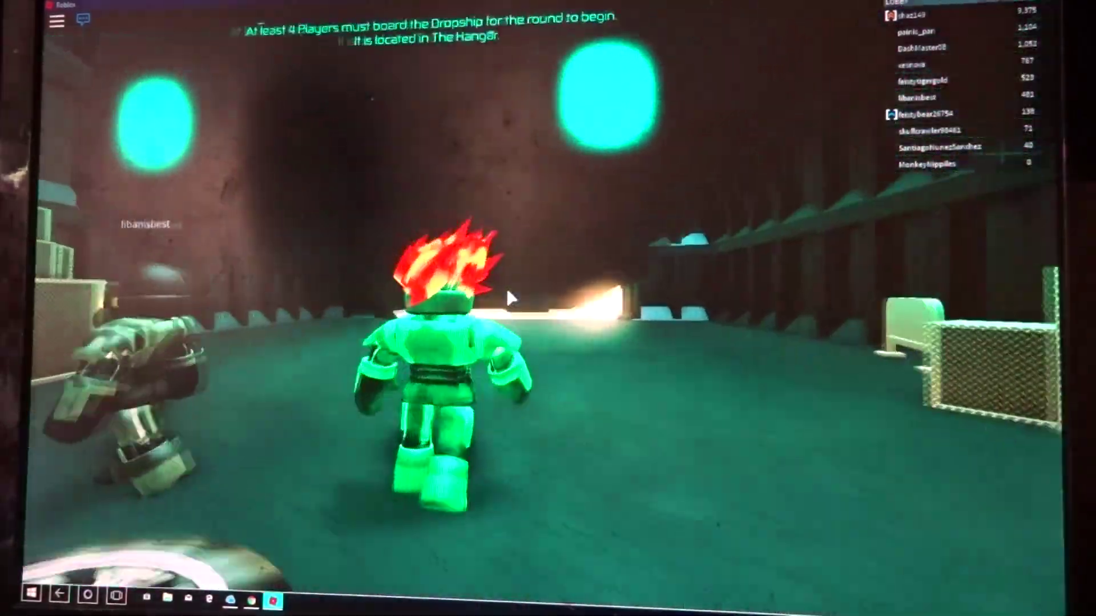
pyautogui.press('w')
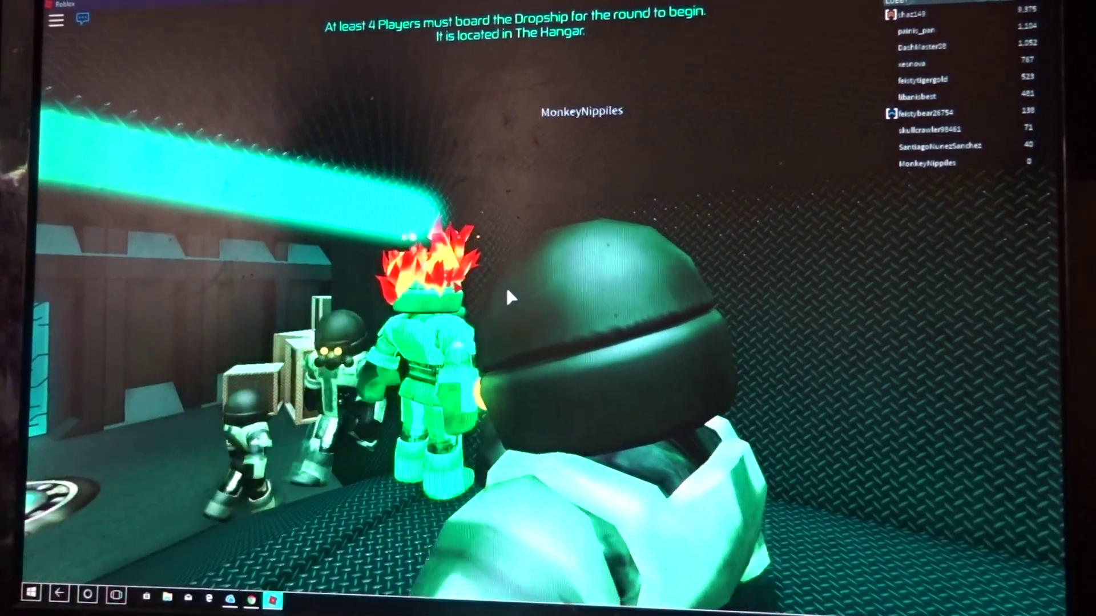
pyautogui.press('w')
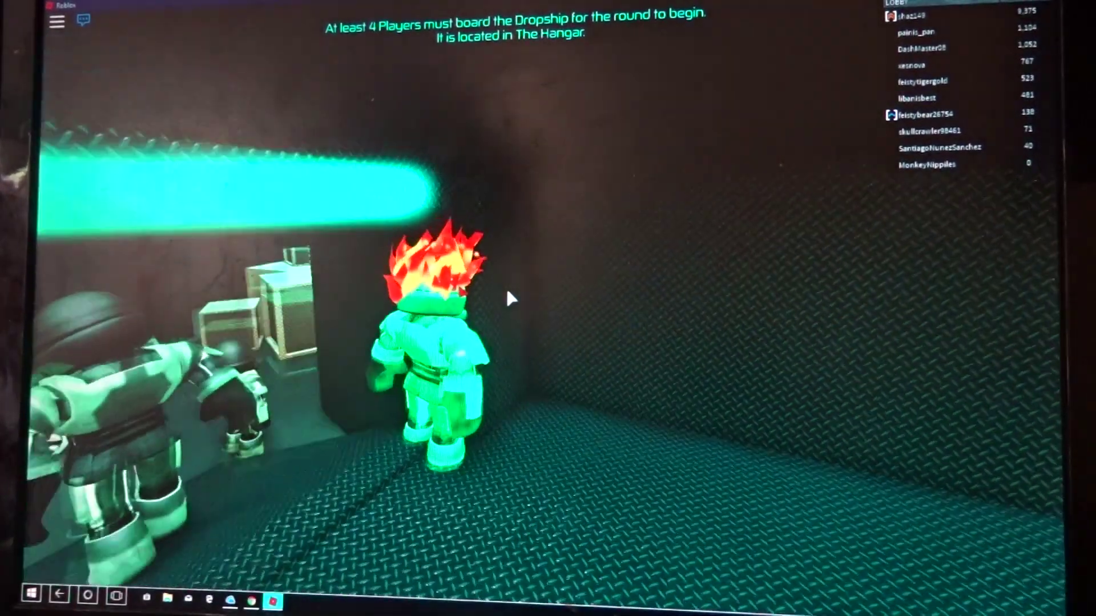
pyautogui.press('w')
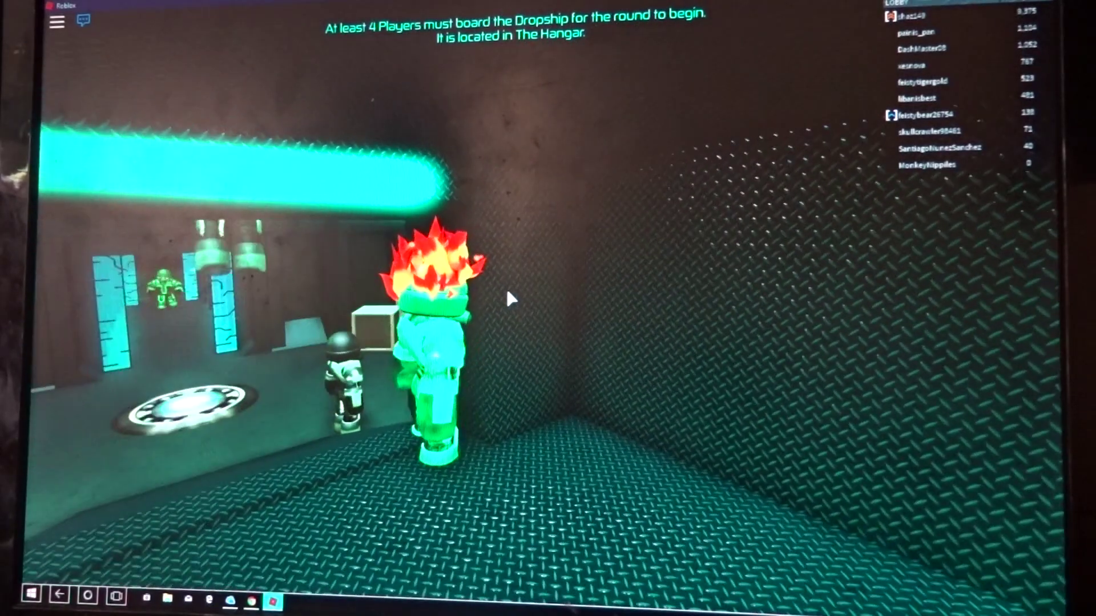
pyautogui.press('a')
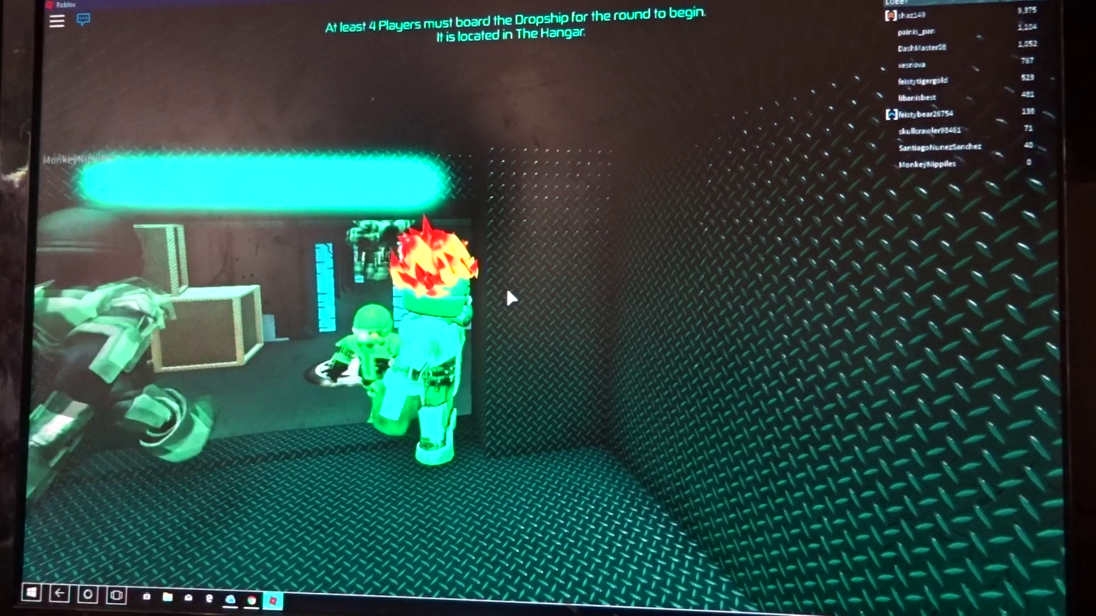
pyautogui.press('w')
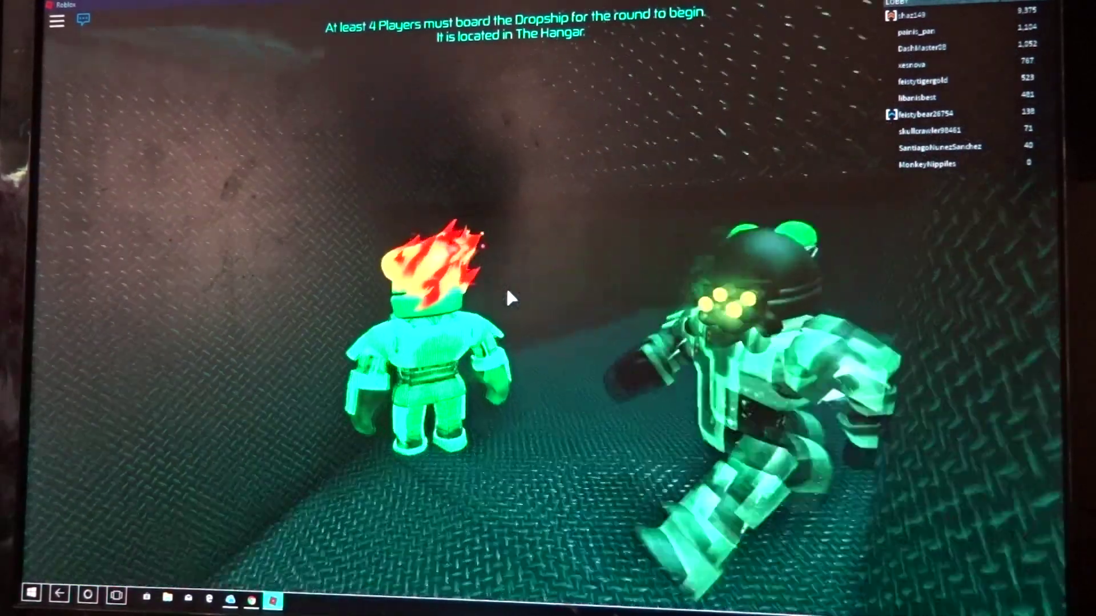
pyautogui.press('d')
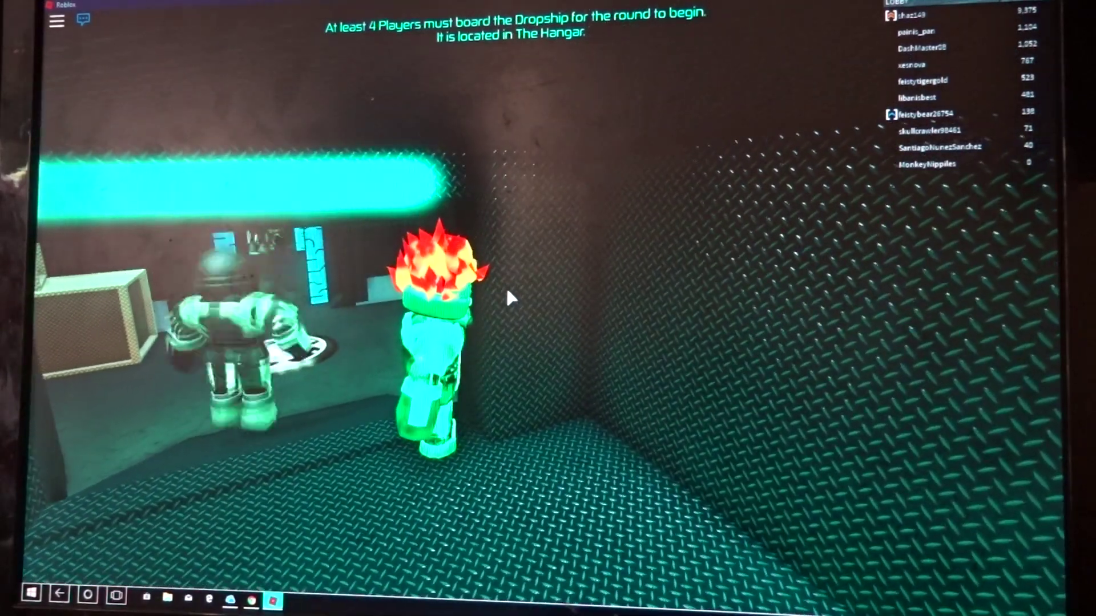
pyautogui.press('a')
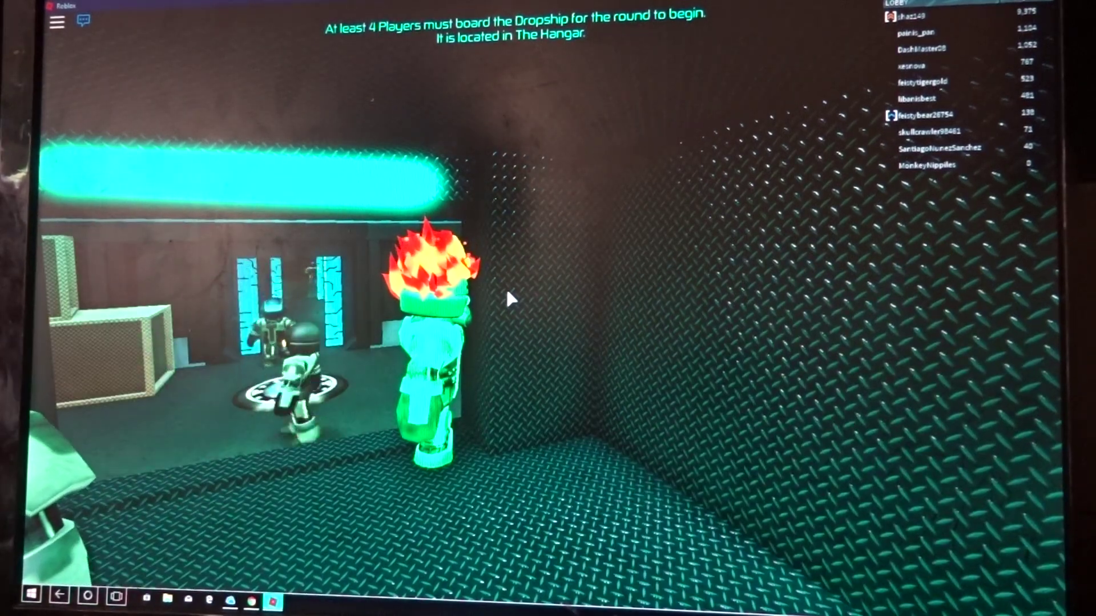
pyautogui.moveTo(506, 287); pyautogui.dragTo(1047, 261)
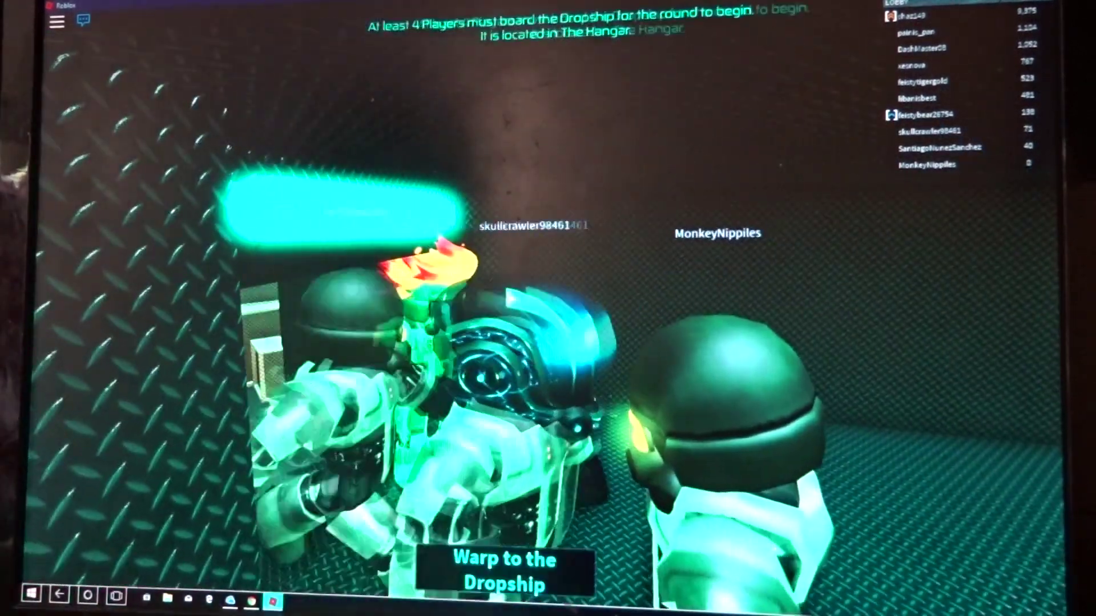
# Step: Move among the players toward the dropship until the takeoff countdown ends
pyautogui.press('w')
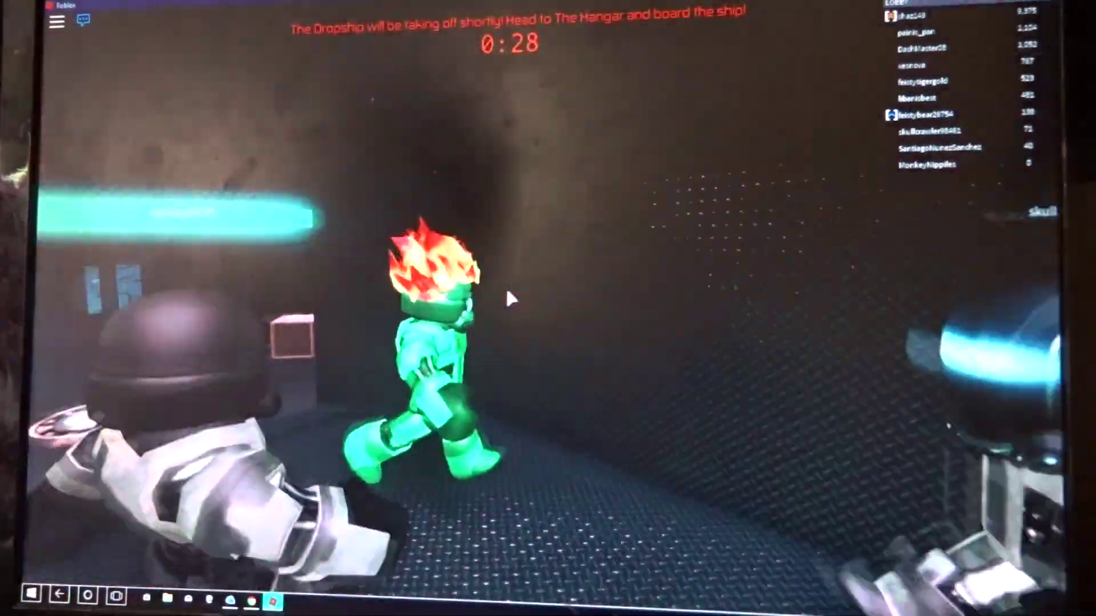
pyautogui.moveTo(505, 287); pyautogui.dragTo(505, 287)
pyautogui.press('w')
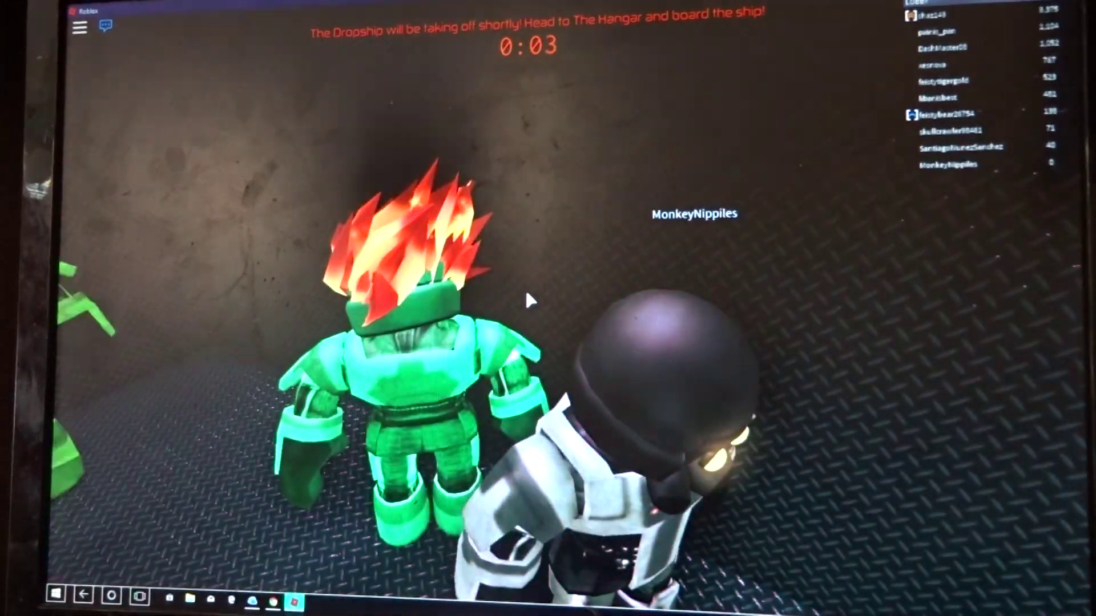
pyautogui.press('w')
pyautogui.press('s')
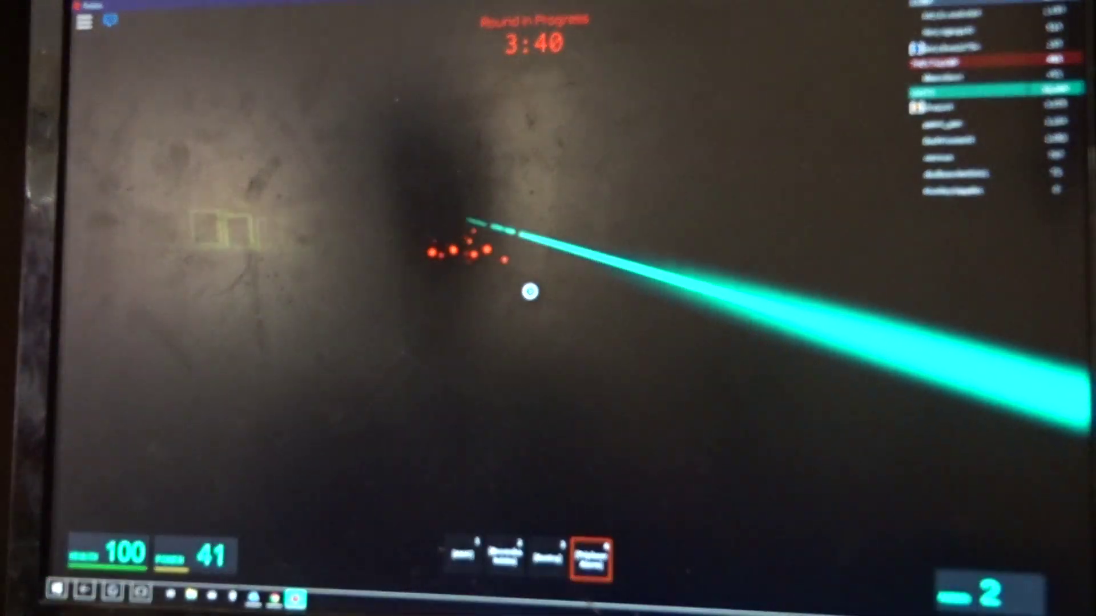
# Step: Equip the Sentry and retry placing it until it deploys
pyautogui.press('3')
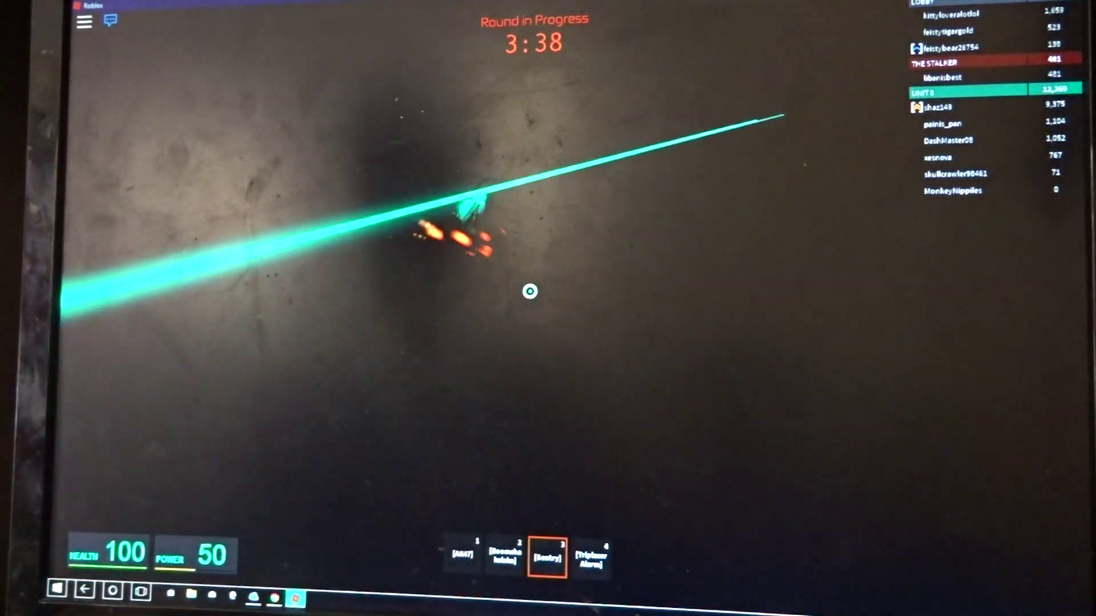
pyautogui.click(530, 291)
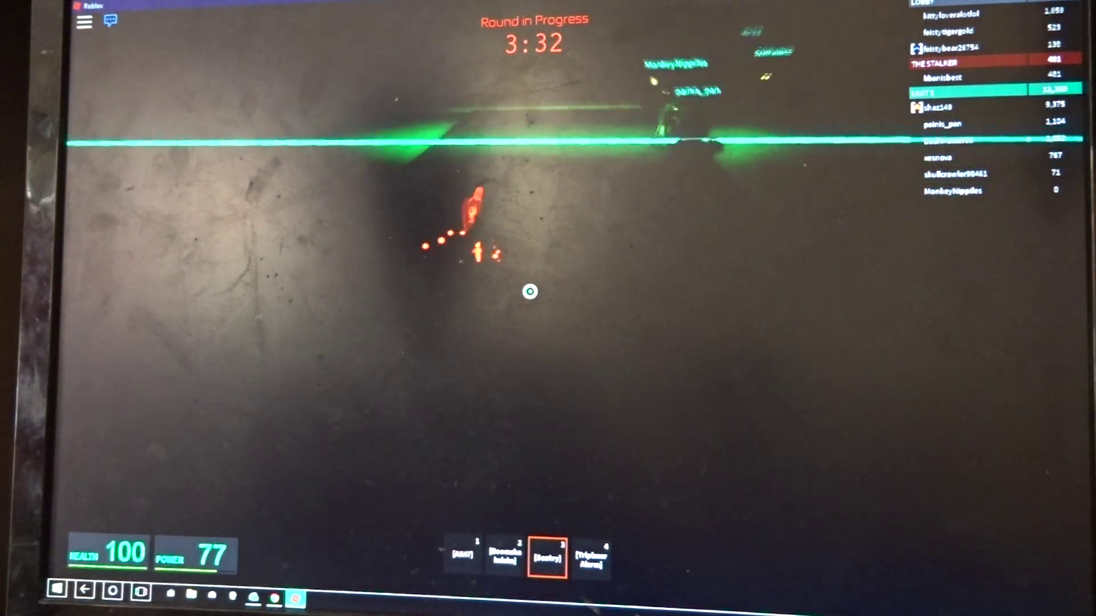
pyautogui.click(529, 291)
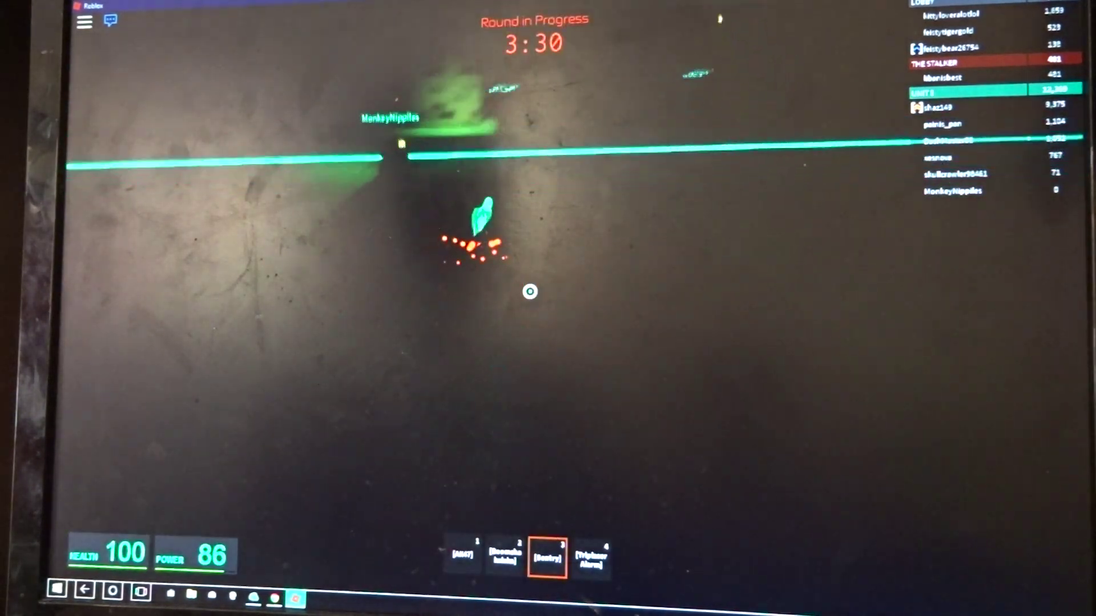
pyautogui.click(529, 291)
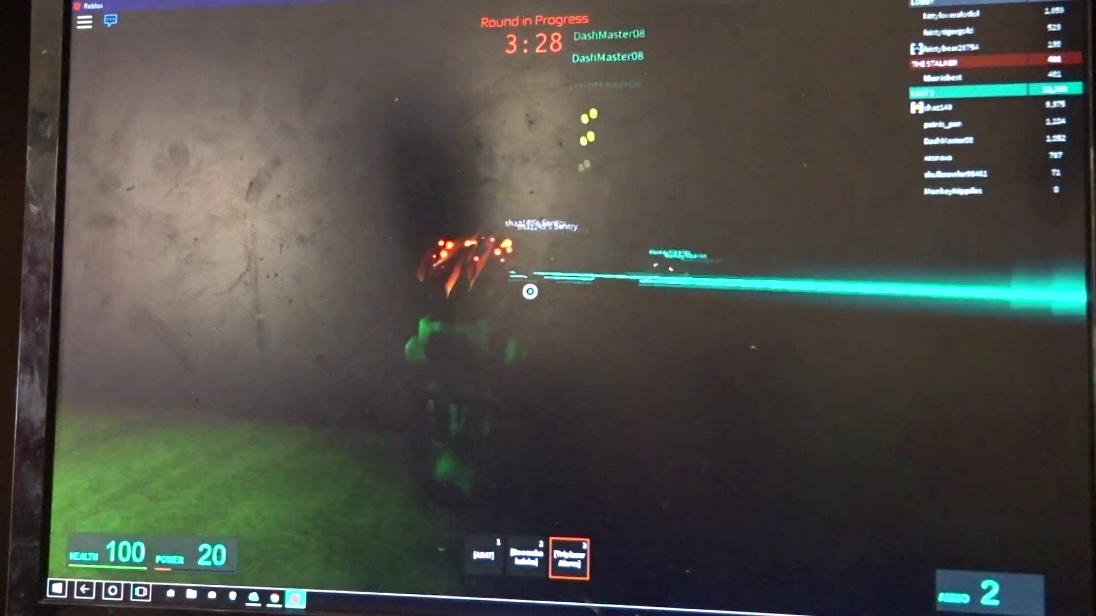